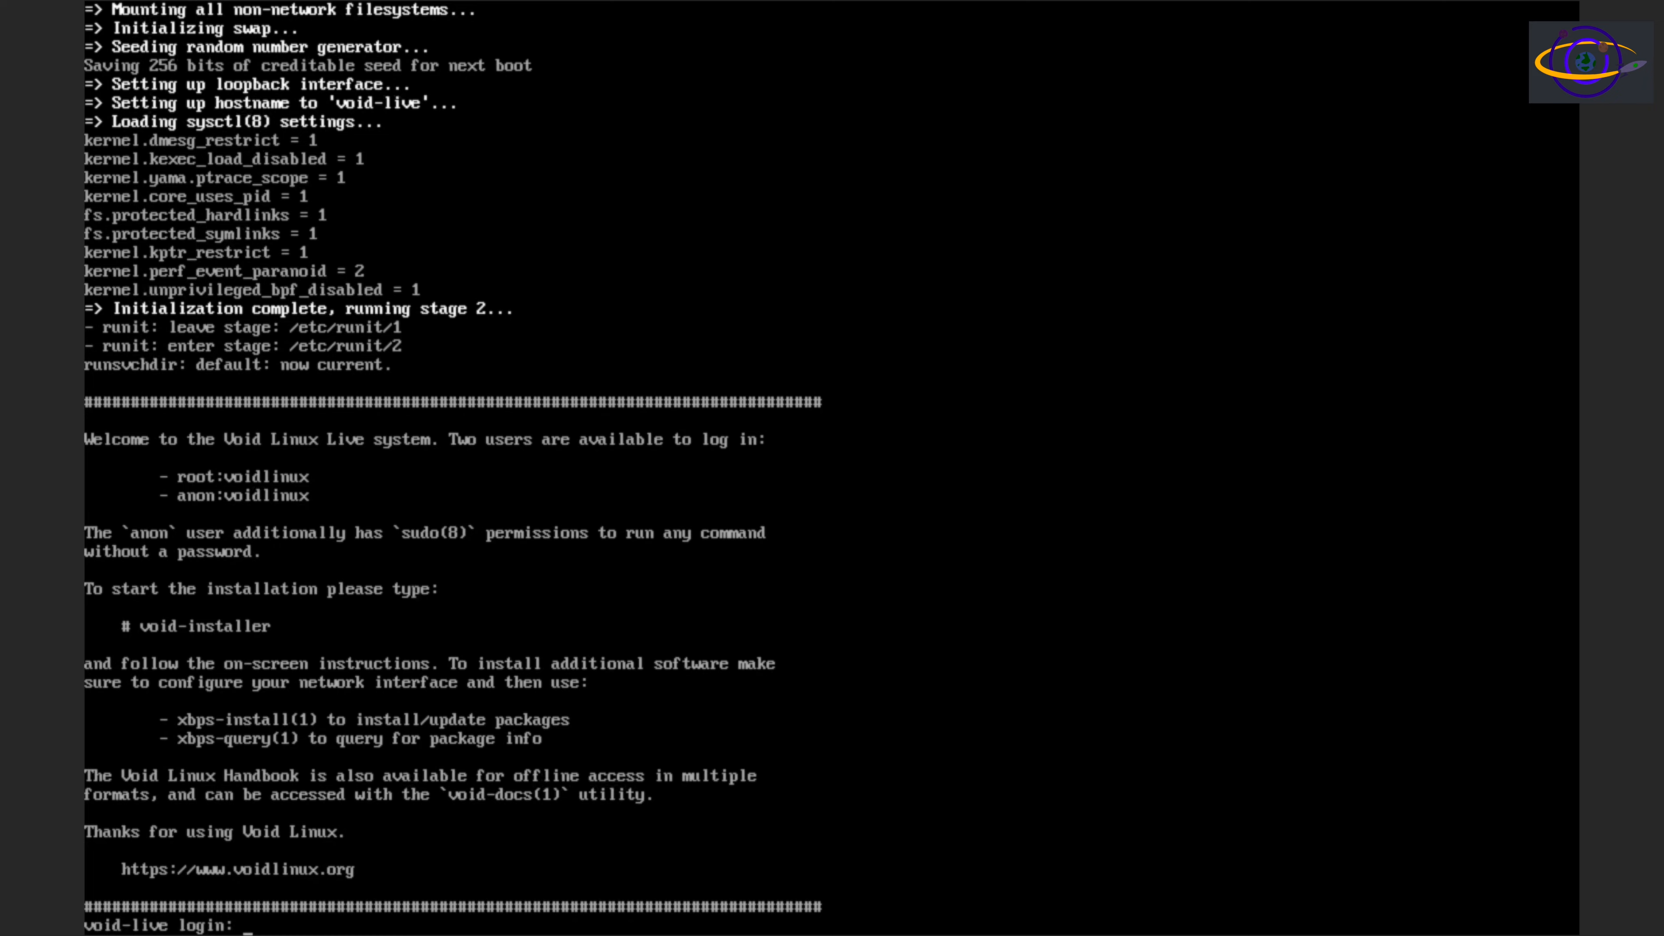
Log in to the live system as root with the account password
{"action": "type", "text": "root"}
{"action": "key", "text": "Return"}
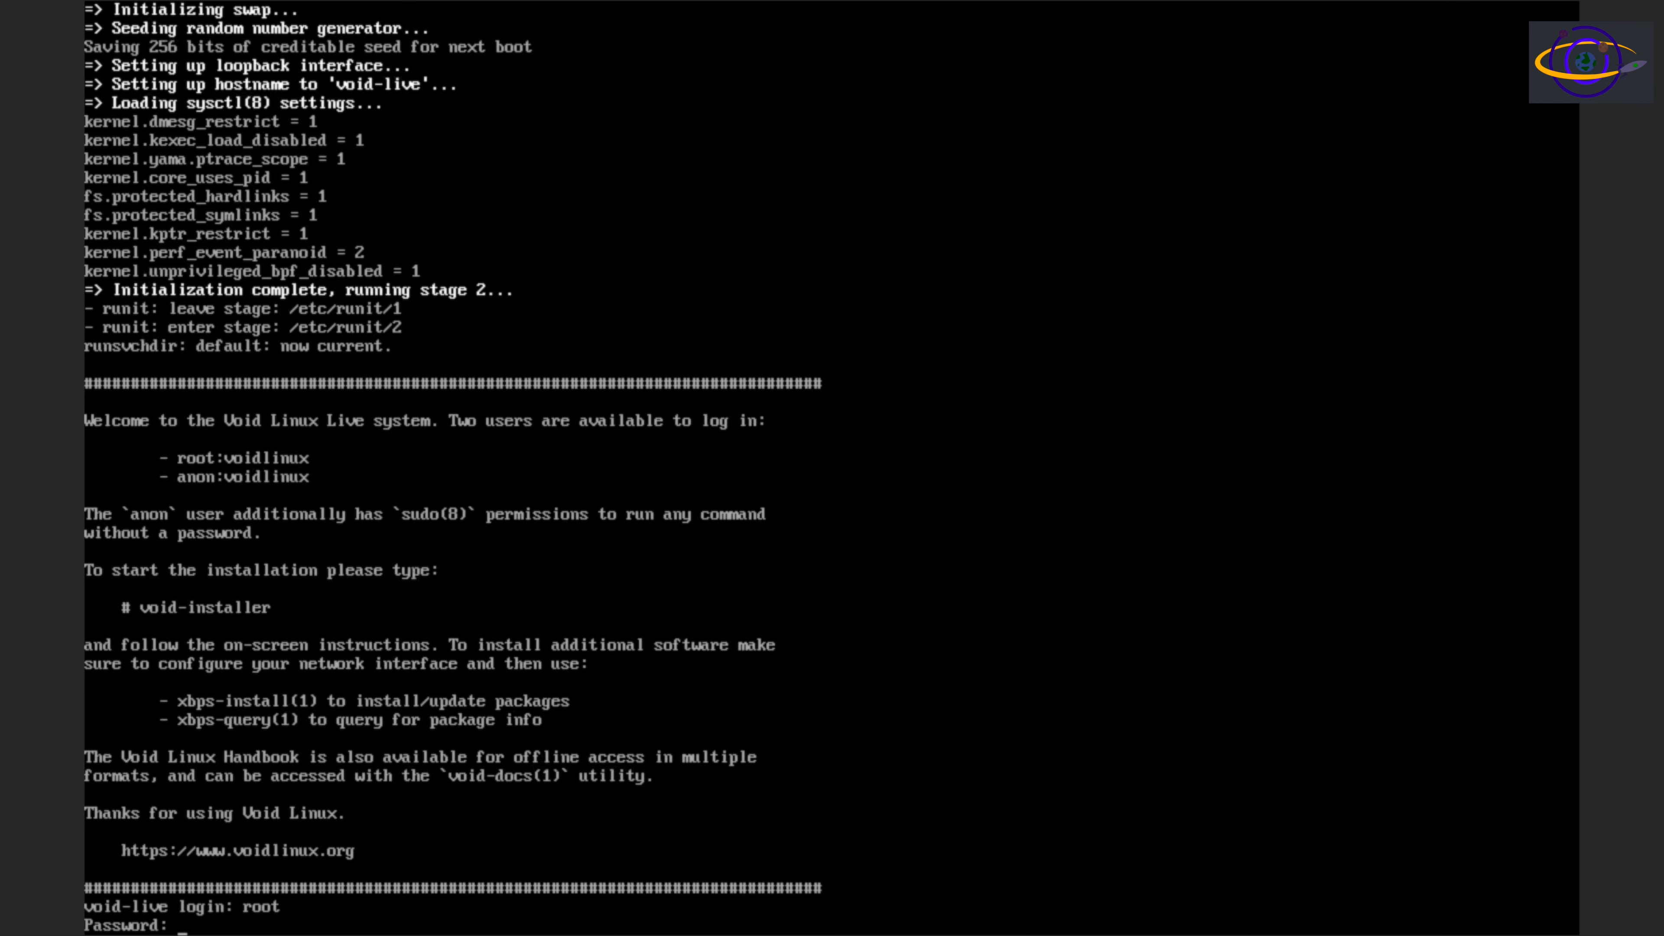
{"action": "key", "text": "Return"}
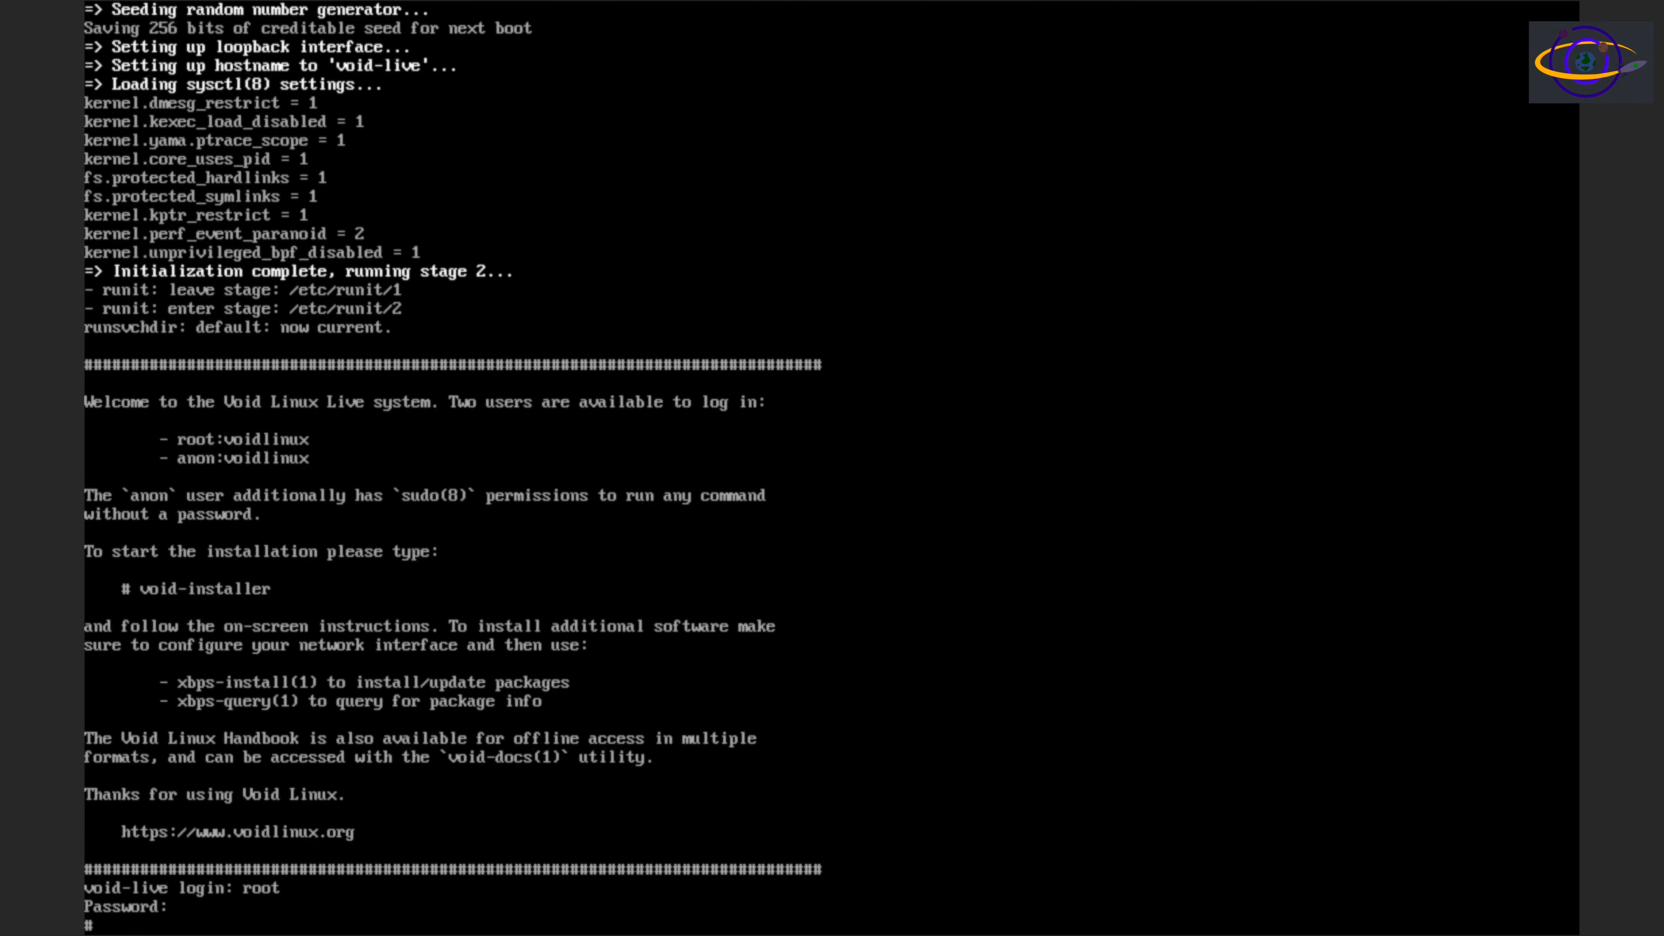
Run void-installer from the root prompt and continue past the installer's welcome message
{"action": "key", "text": "Return"}
{"action": "key", "text": "Return"}
{"action": "type", "text": "void"}
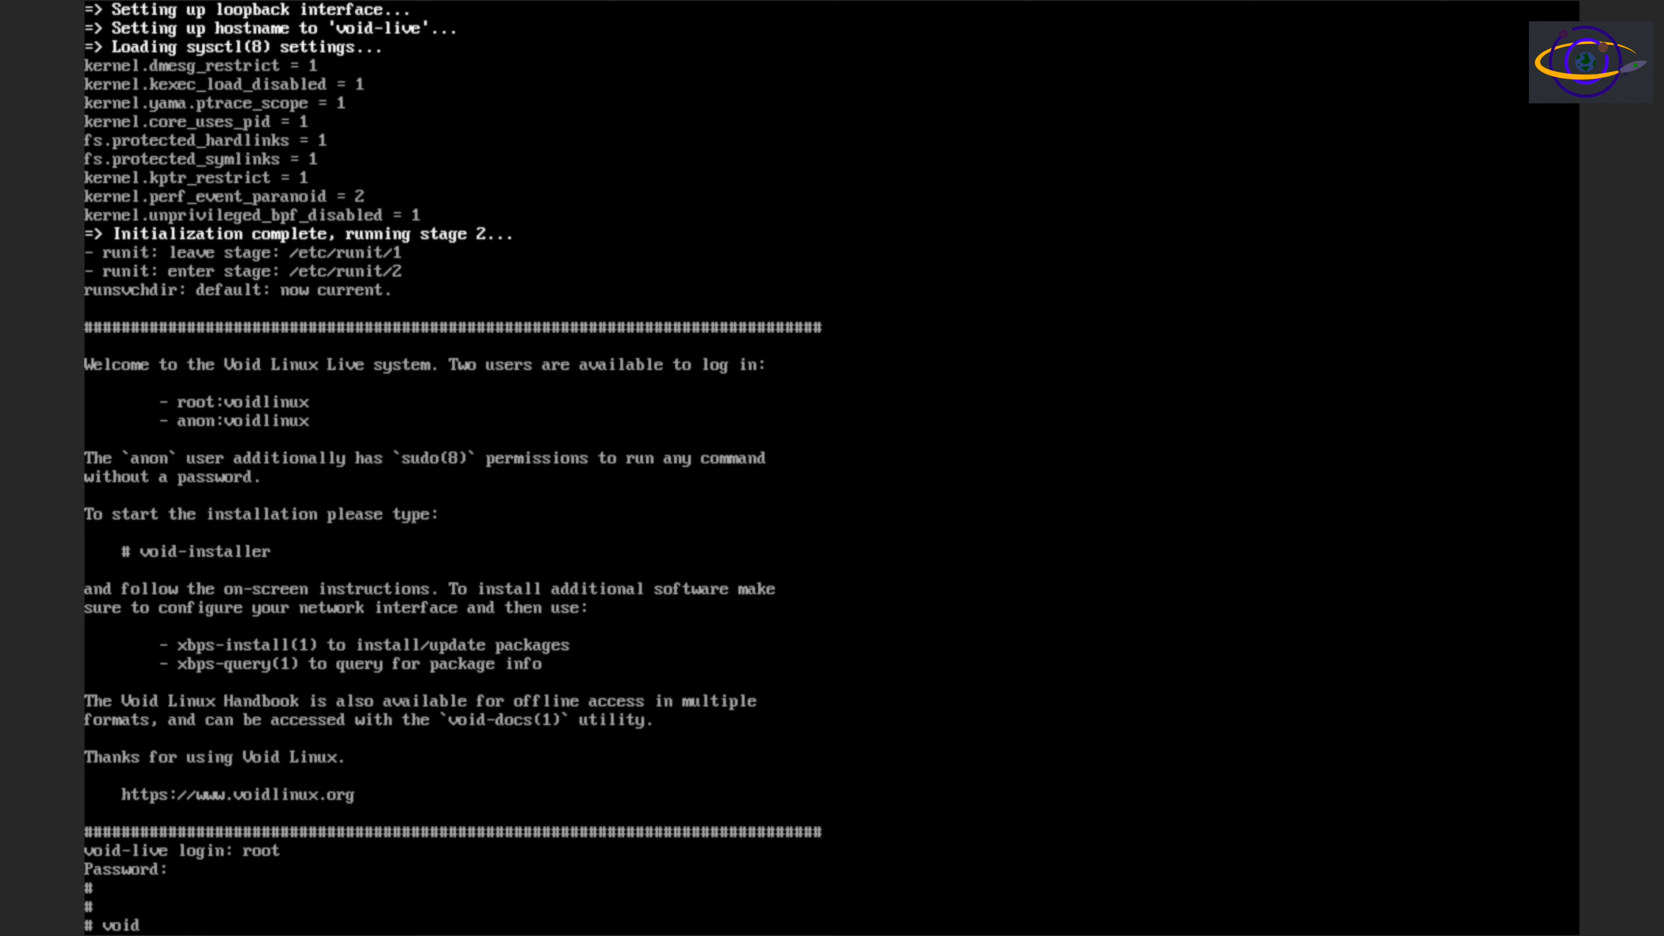
{"action": "type", "text": "-installer"}
{"action": "key", "text": "Return"}
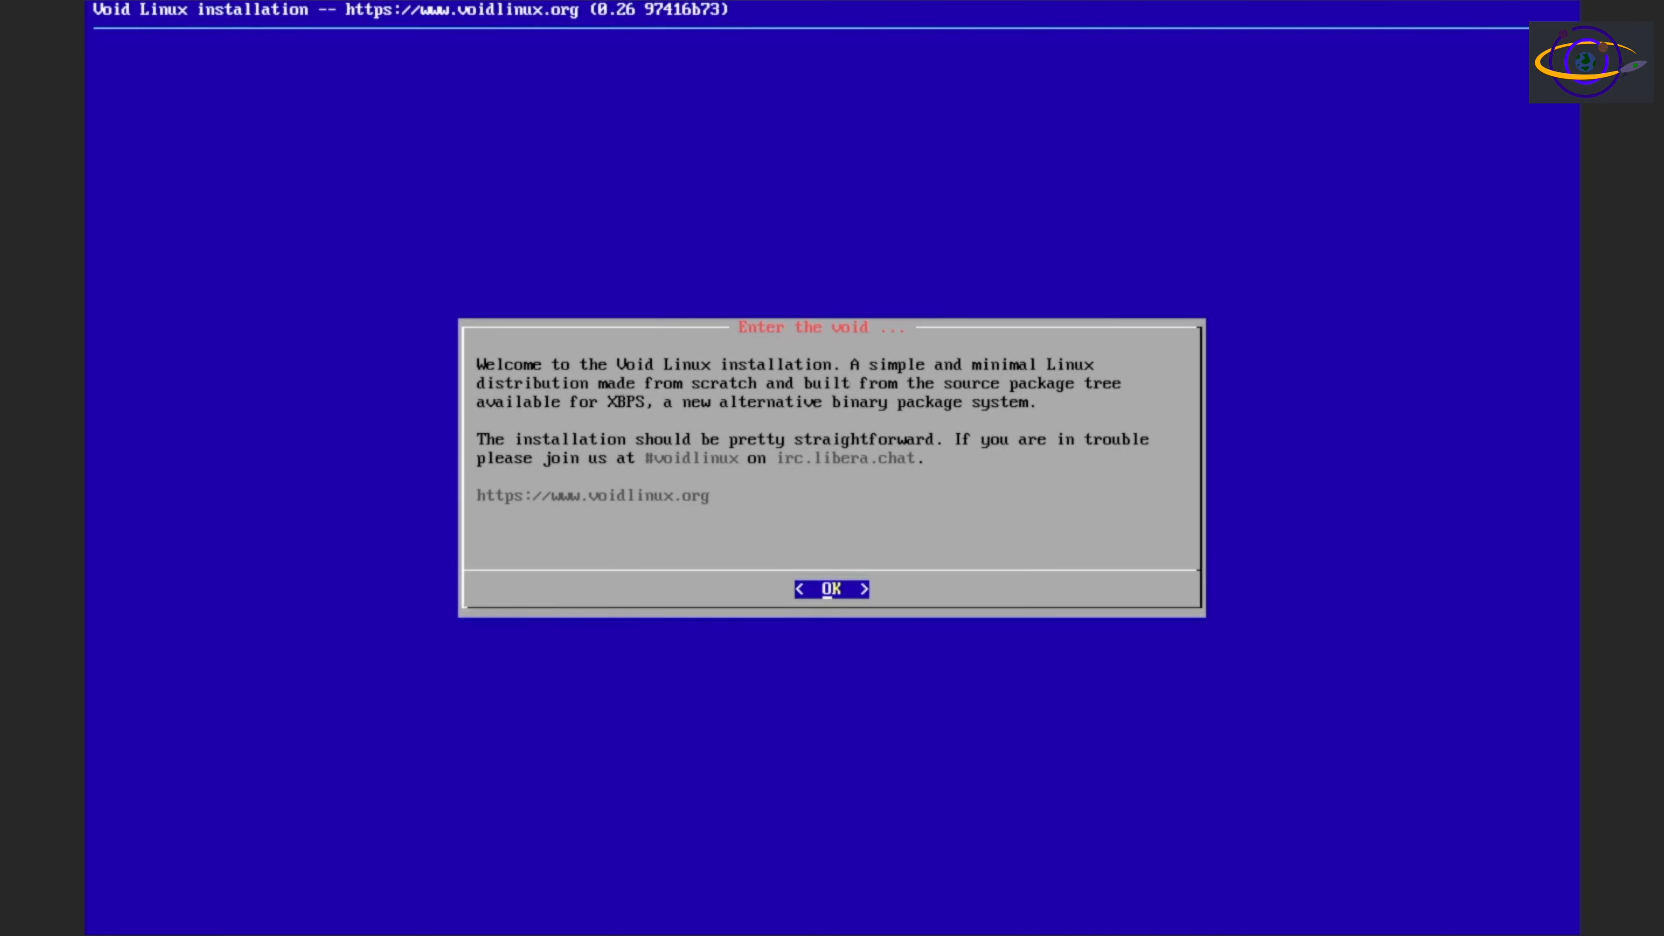
{"action": "key", "text": "Return"}
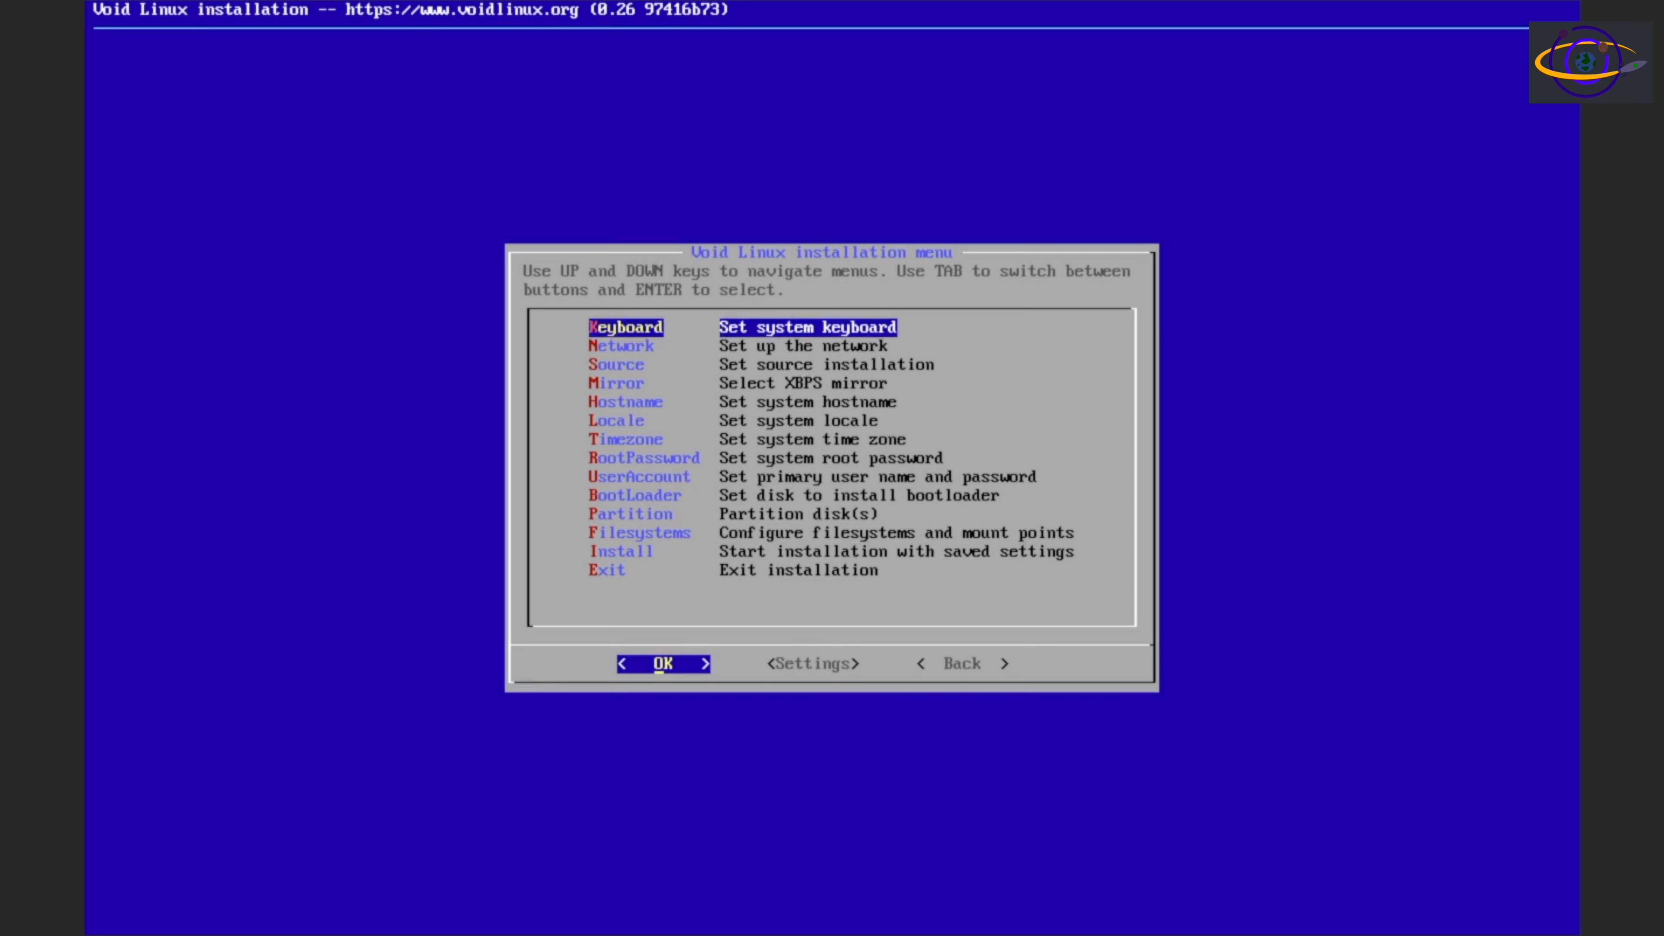
Set the system keyboard keymap to us
{"action": "key", "text": "Return"}
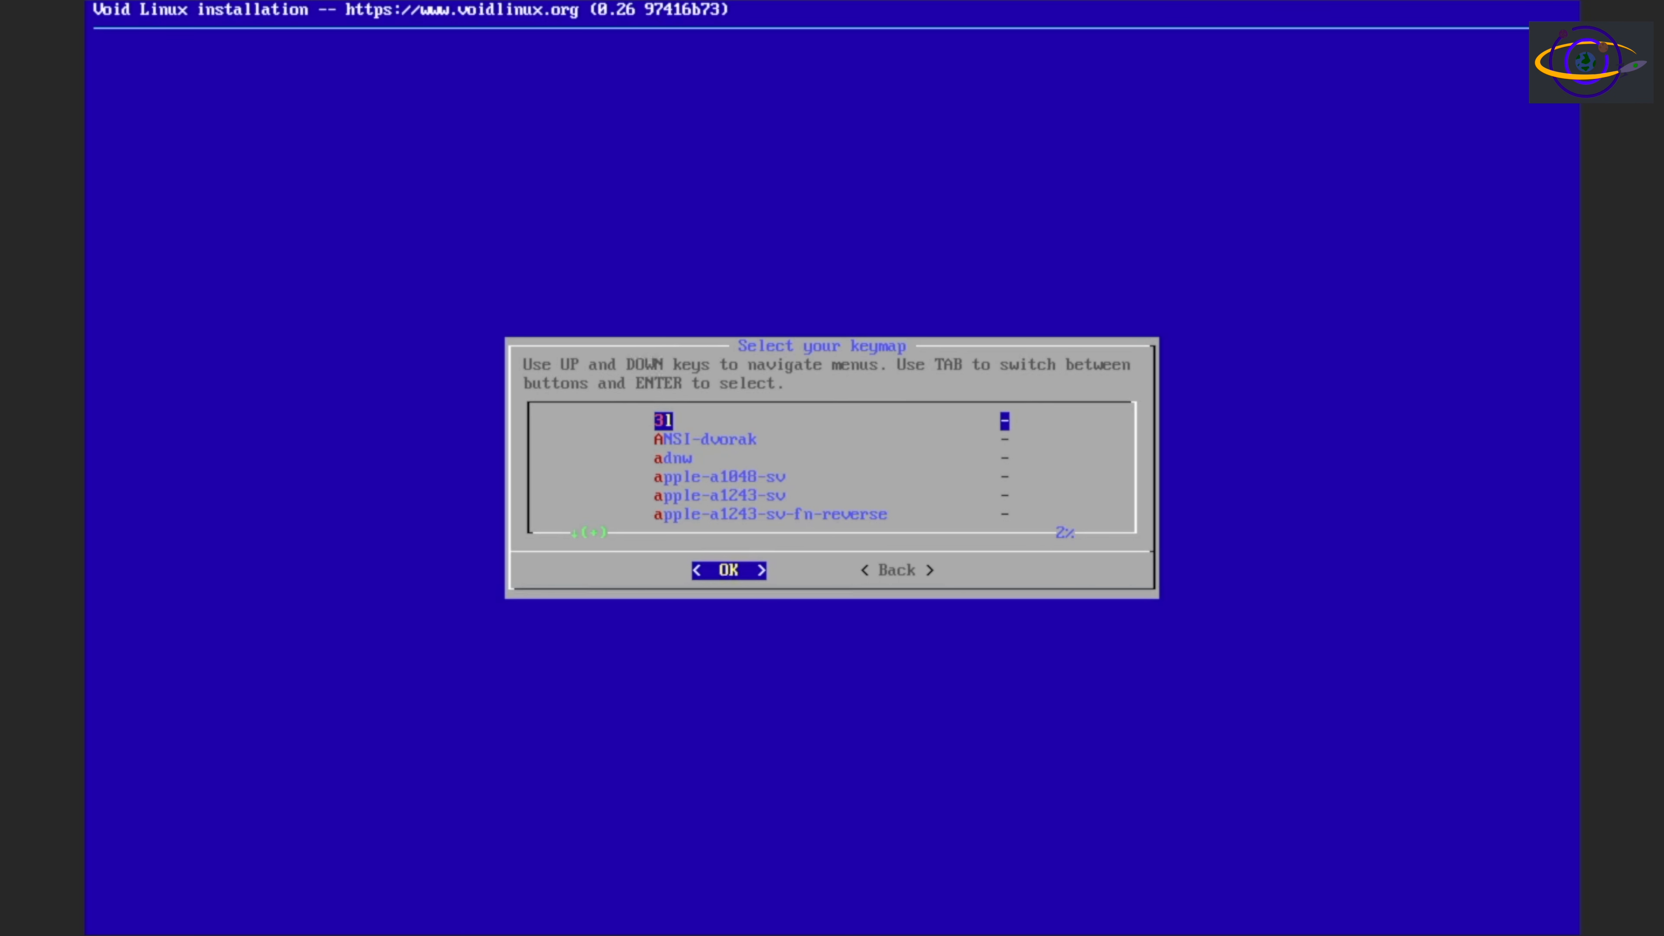
{"action": "key", "text": "Down"}
{"action": "key", "text": "Down"}
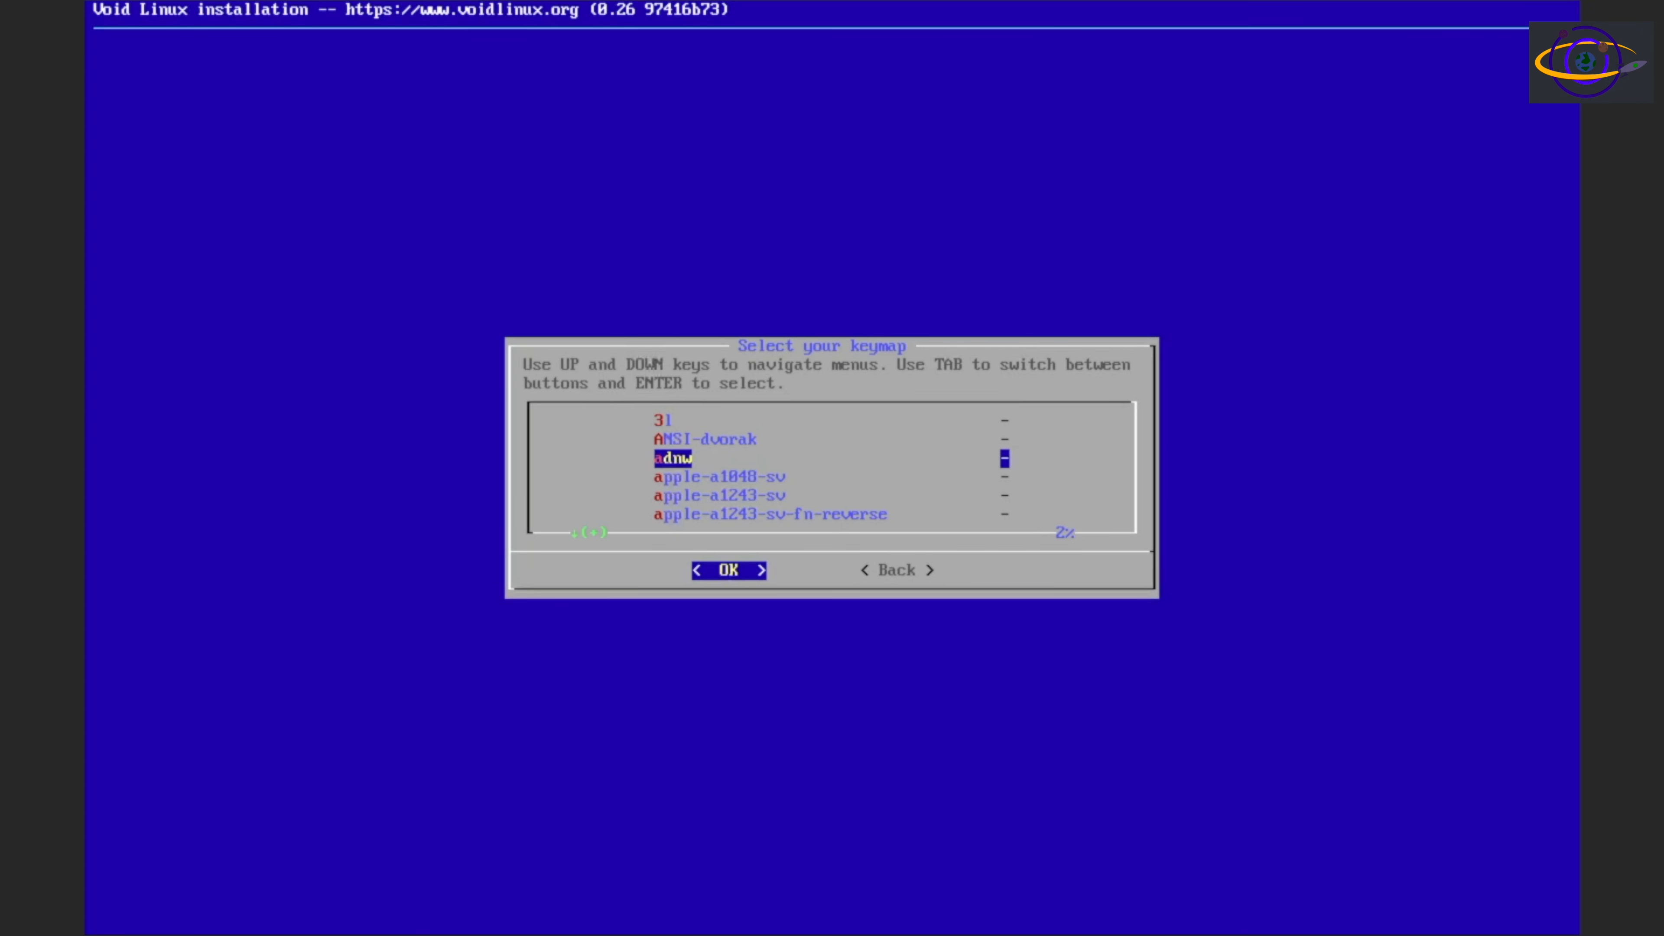
{"action": "key", "text": "Down"}
{"action": "key", "text": "Down"}
{"action": "key", "text": "Down"}
{"action": "key", "text": "Down"}
{"action": "key", "text": "Down"}
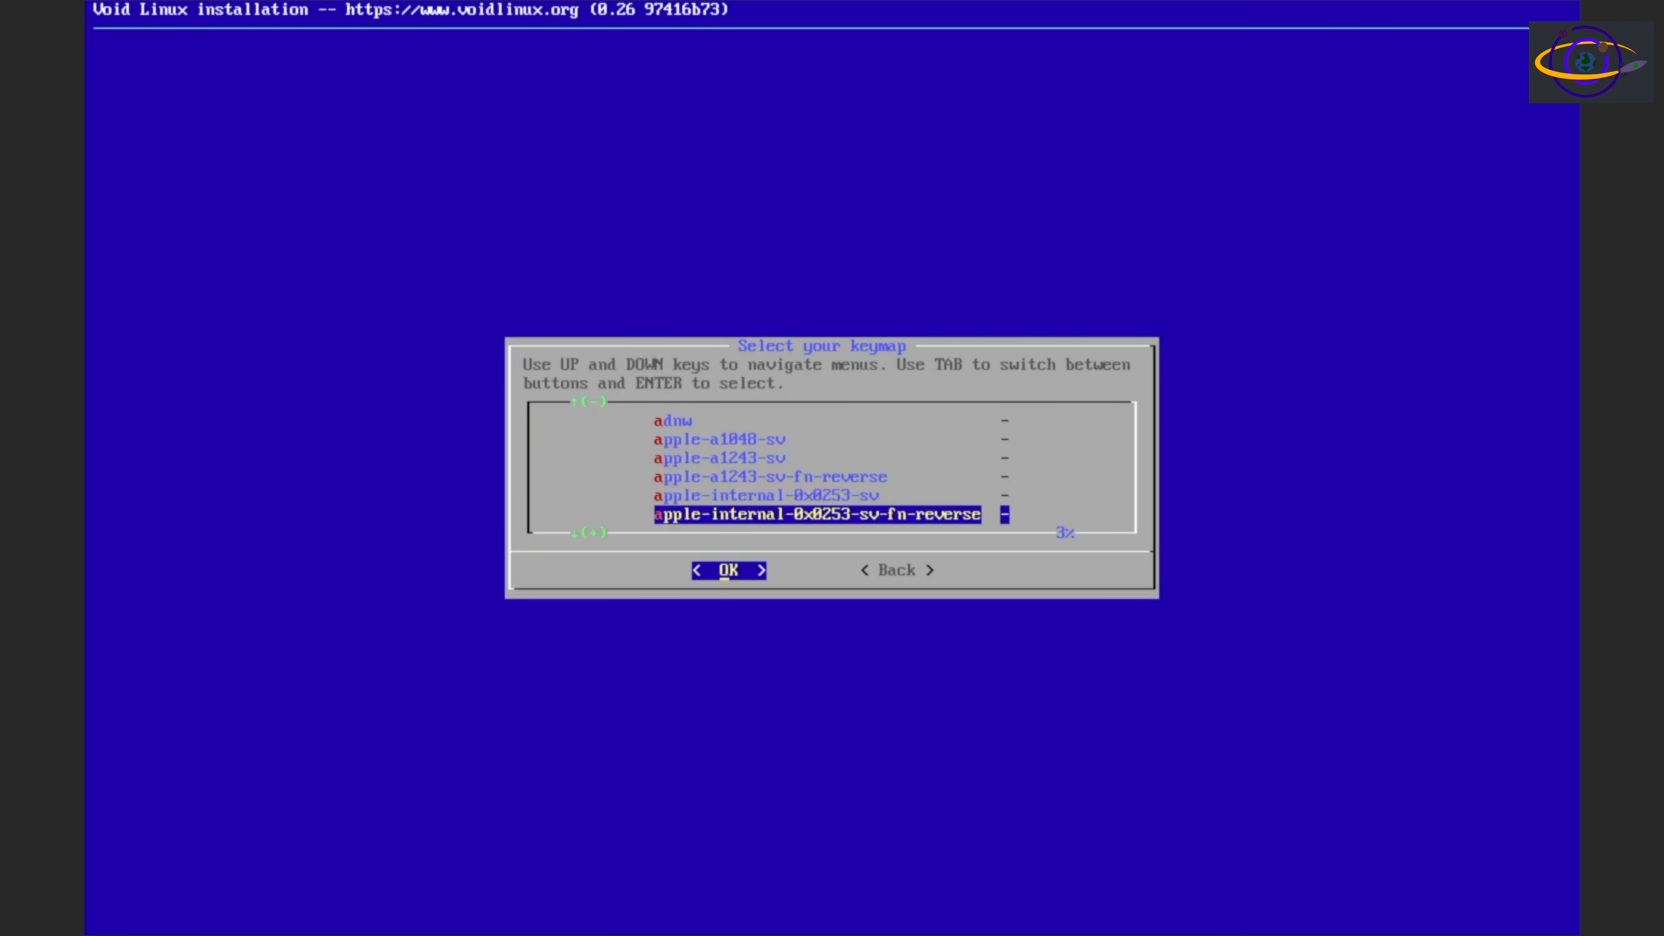
{"action": "key", "text": "Down"}
{"action": "key", "text": "Down"}
{"action": "key", "text": "Down"}
{"action": "key", "text": "Down"}
{"action": "key", "text": "Down"}
{"action": "key", "text": "Down"}
{"action": "key", "text": "Down"}
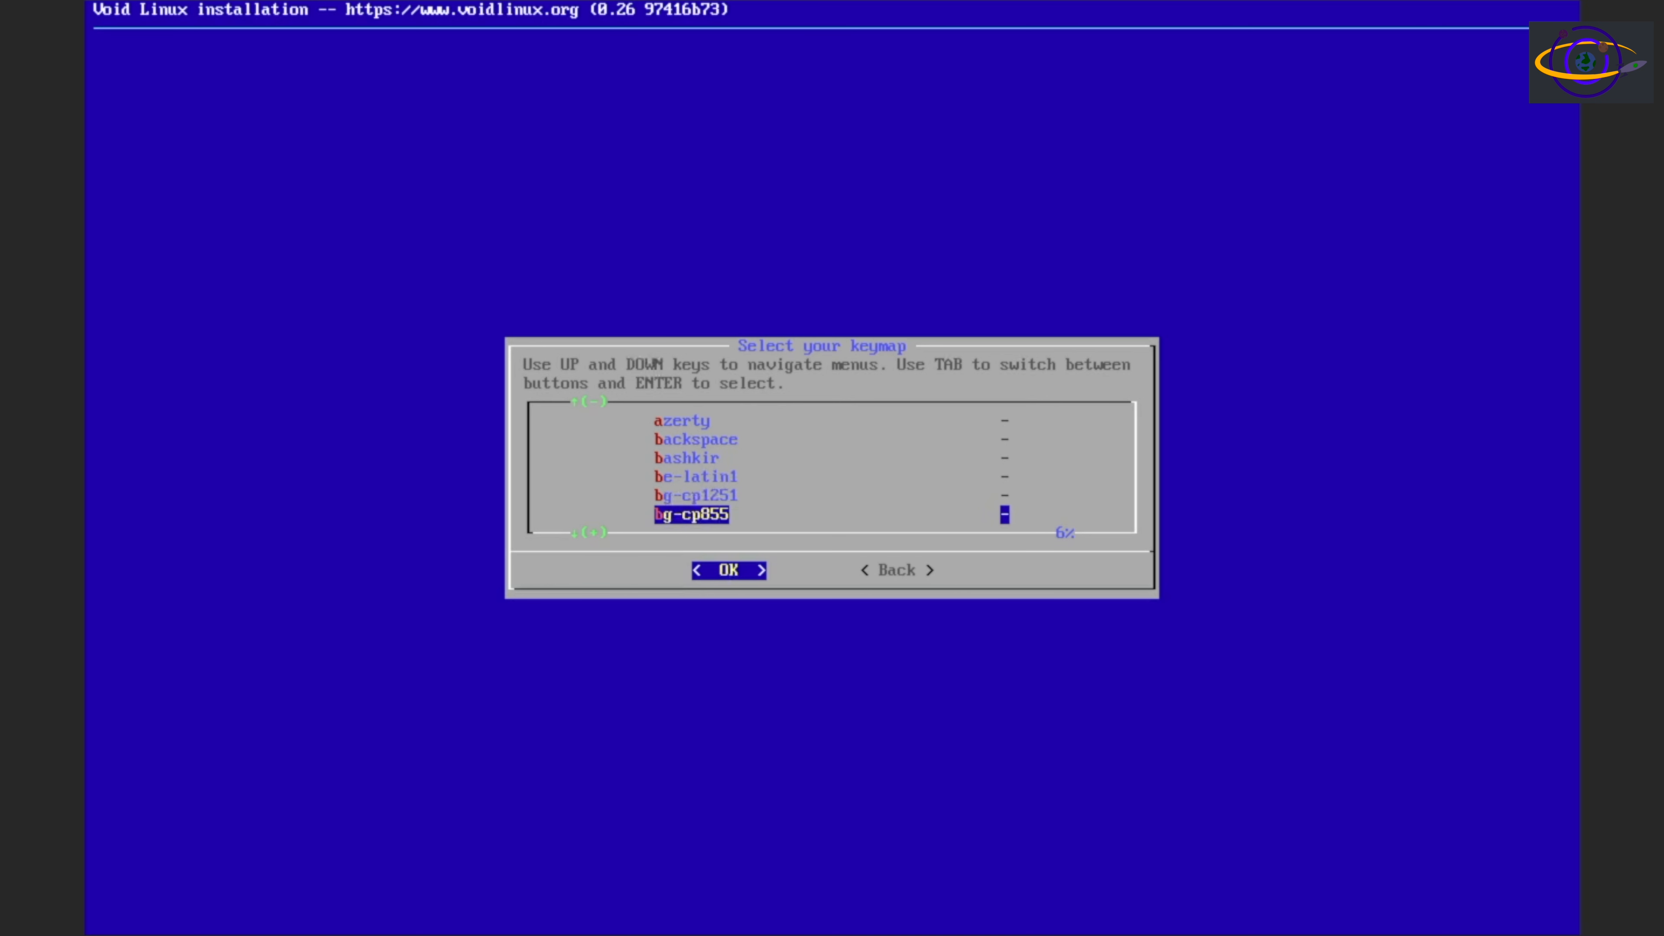
{"action": "key", "text": "u"}
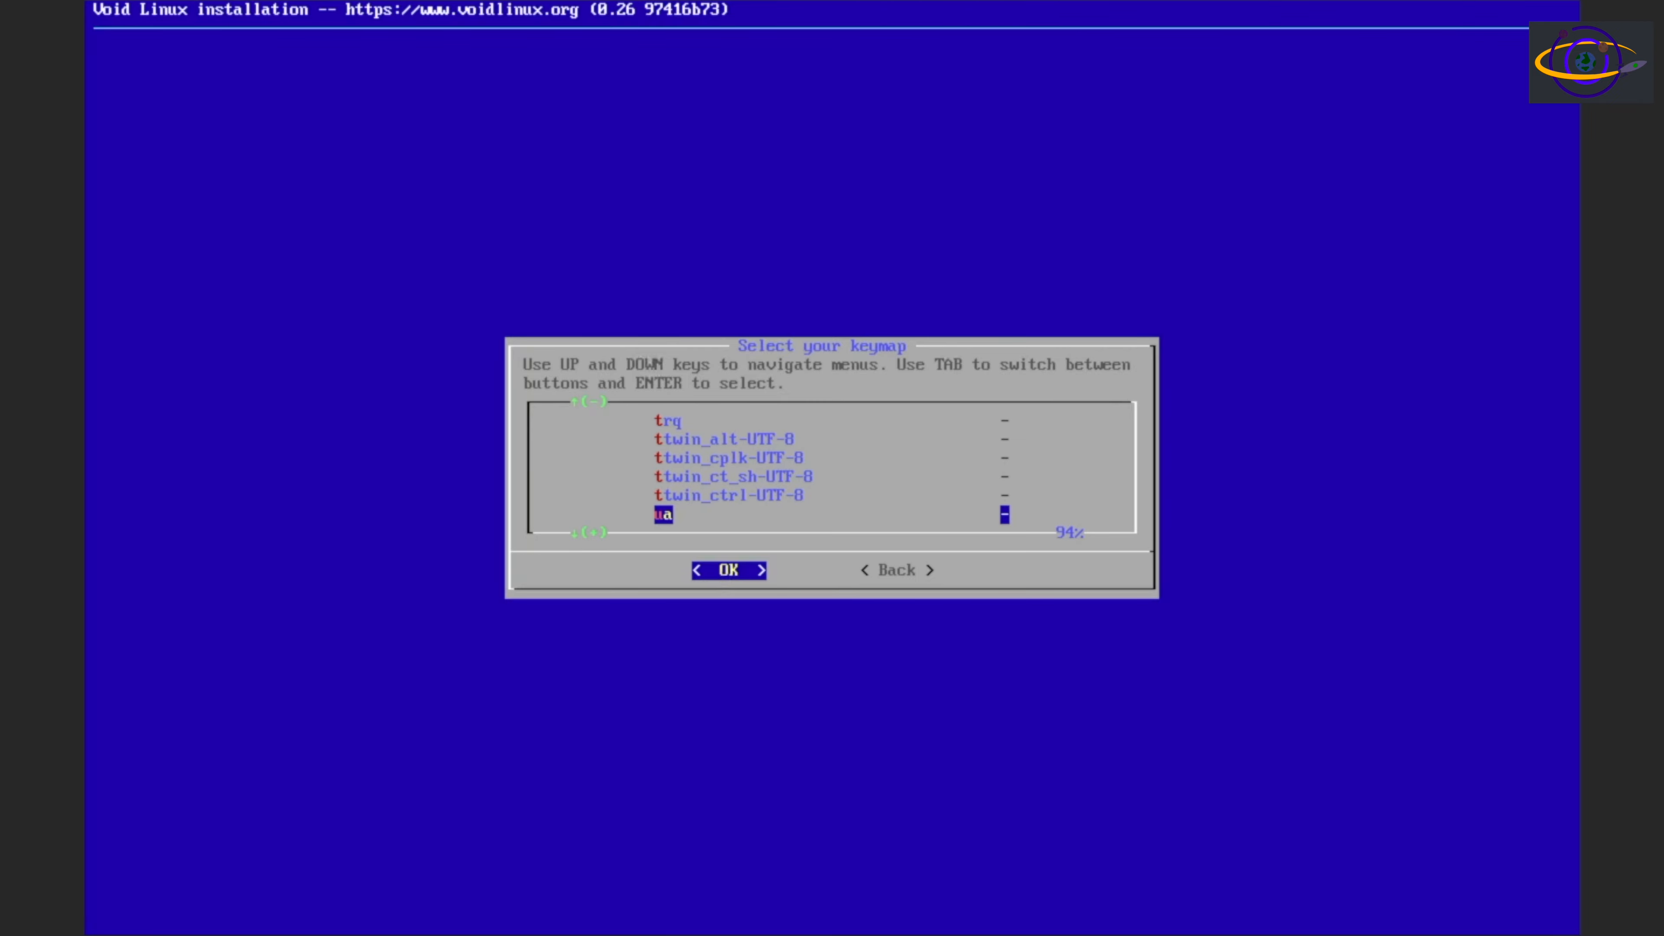
{"action": "key", "text": "Down"}
{"action": "key", "text": "Down"}
{"action": "key", "text": "Down"}
{"action": "key", "text": "Down"}
{"action": "key", "text": "Down"}
{"action": "key", "text": "Down"}
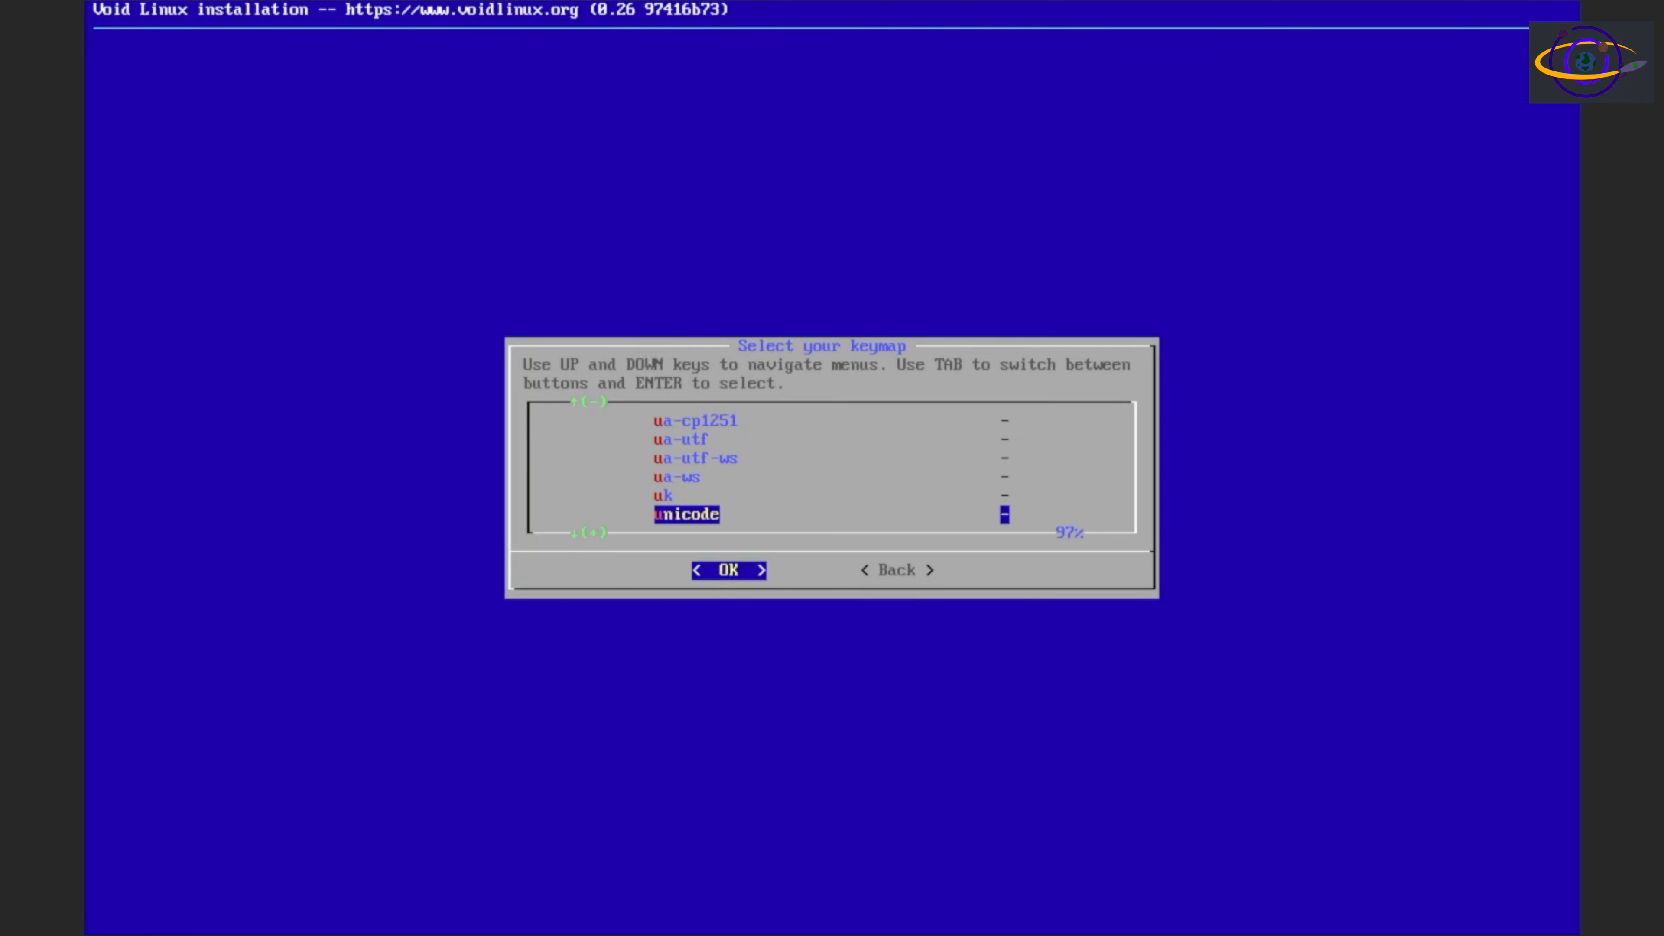
{"action": "key", "text": "Down"}
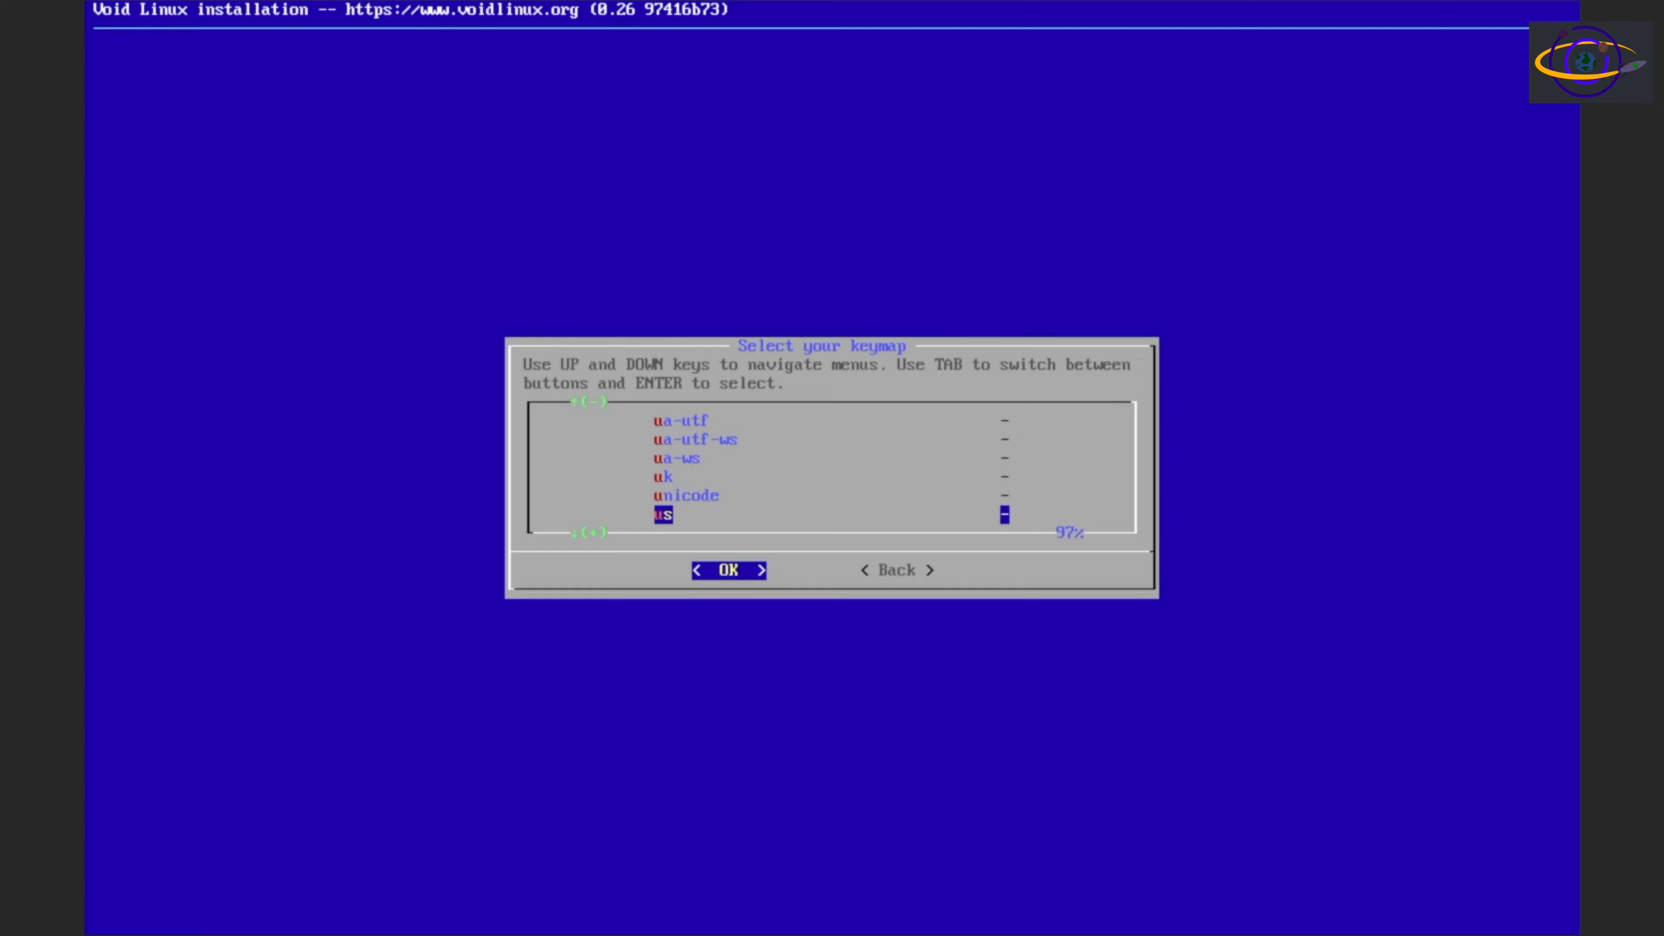
{"action": "key", "text": "Down"}
{"action": "key", "text": "Up"}
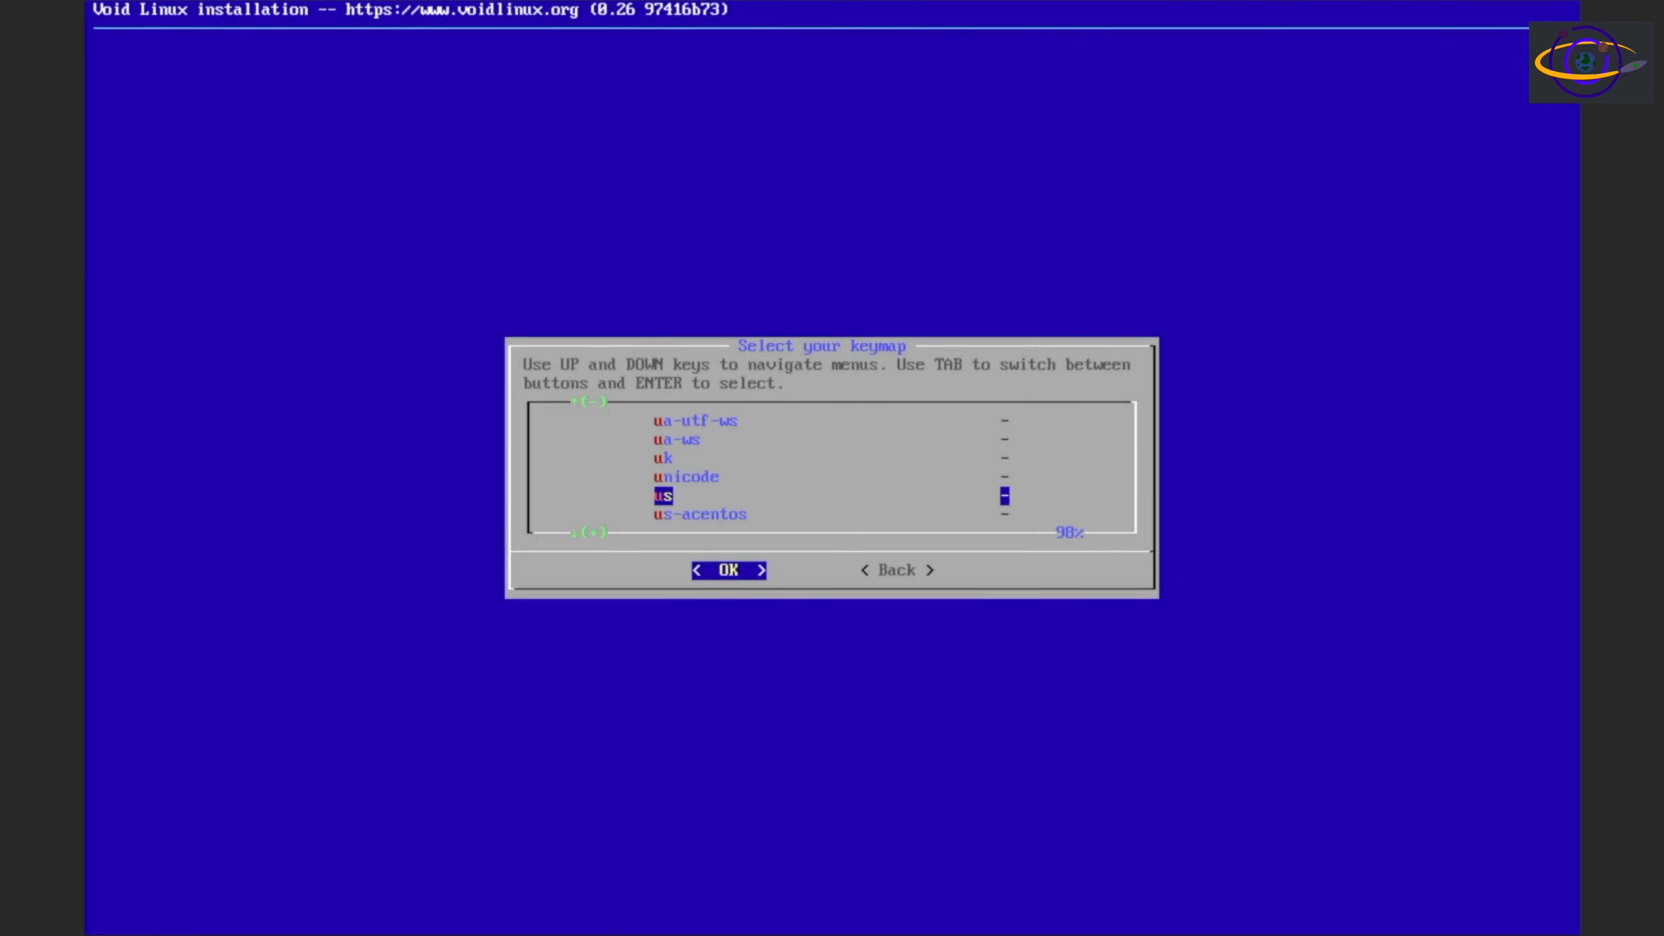
{"action": "key", "text": "Return"}
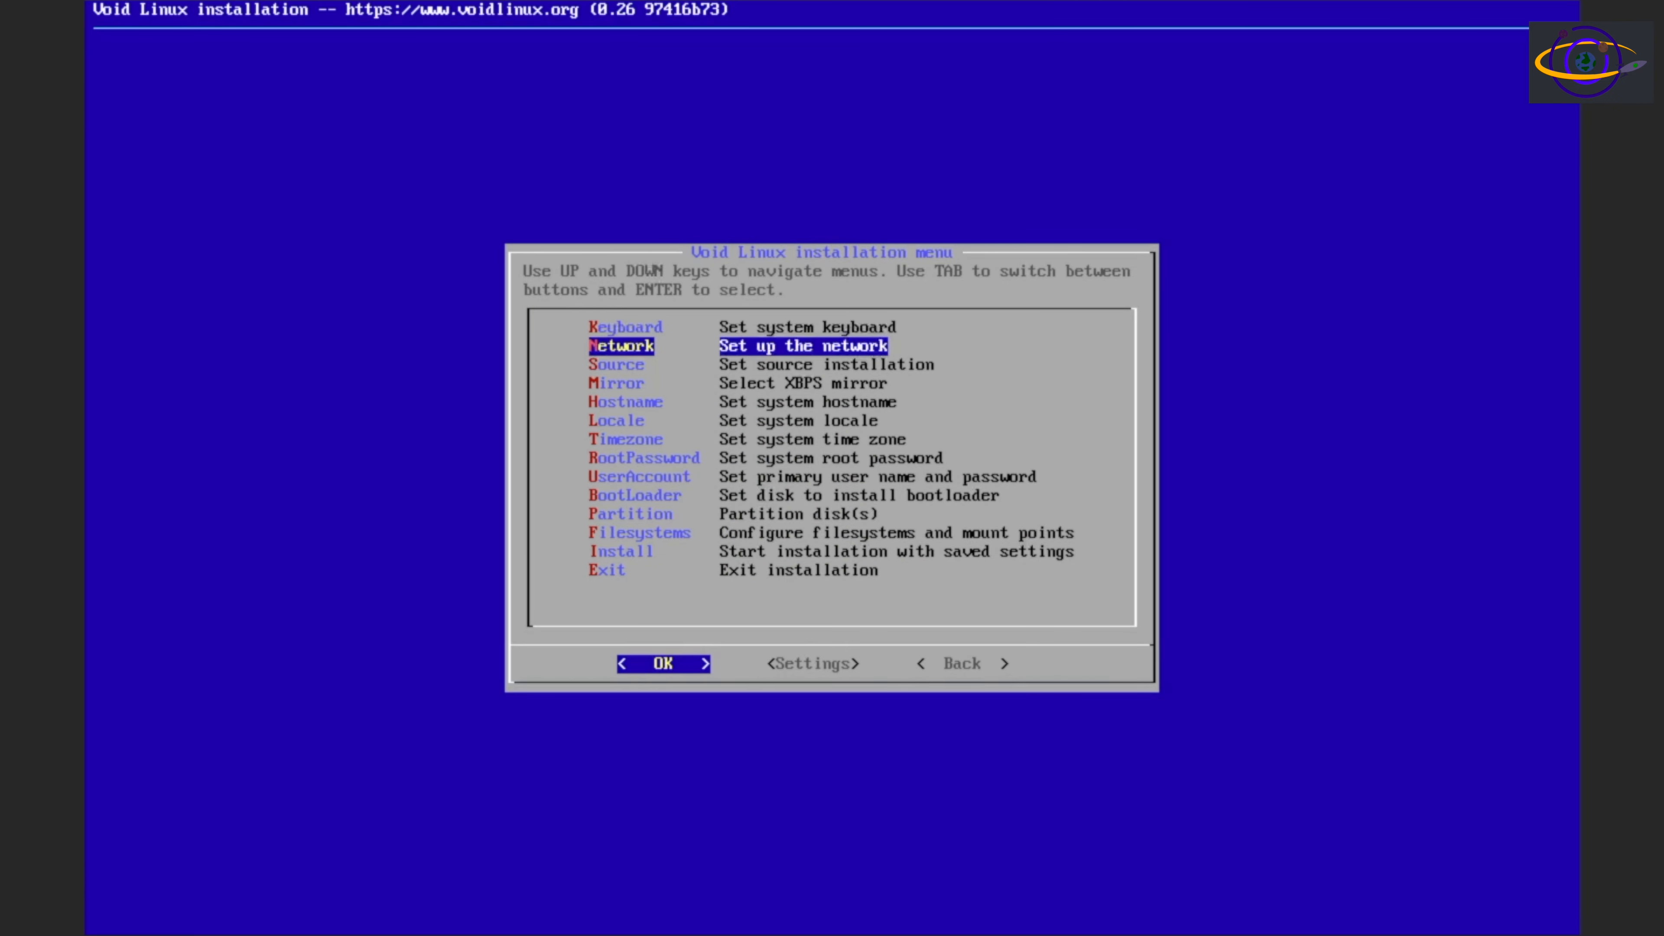
Configure the eth0 network interface with DHCP and set the installation source to Local, using packages from the ISO image
{"action": "key", "text": "Return"}
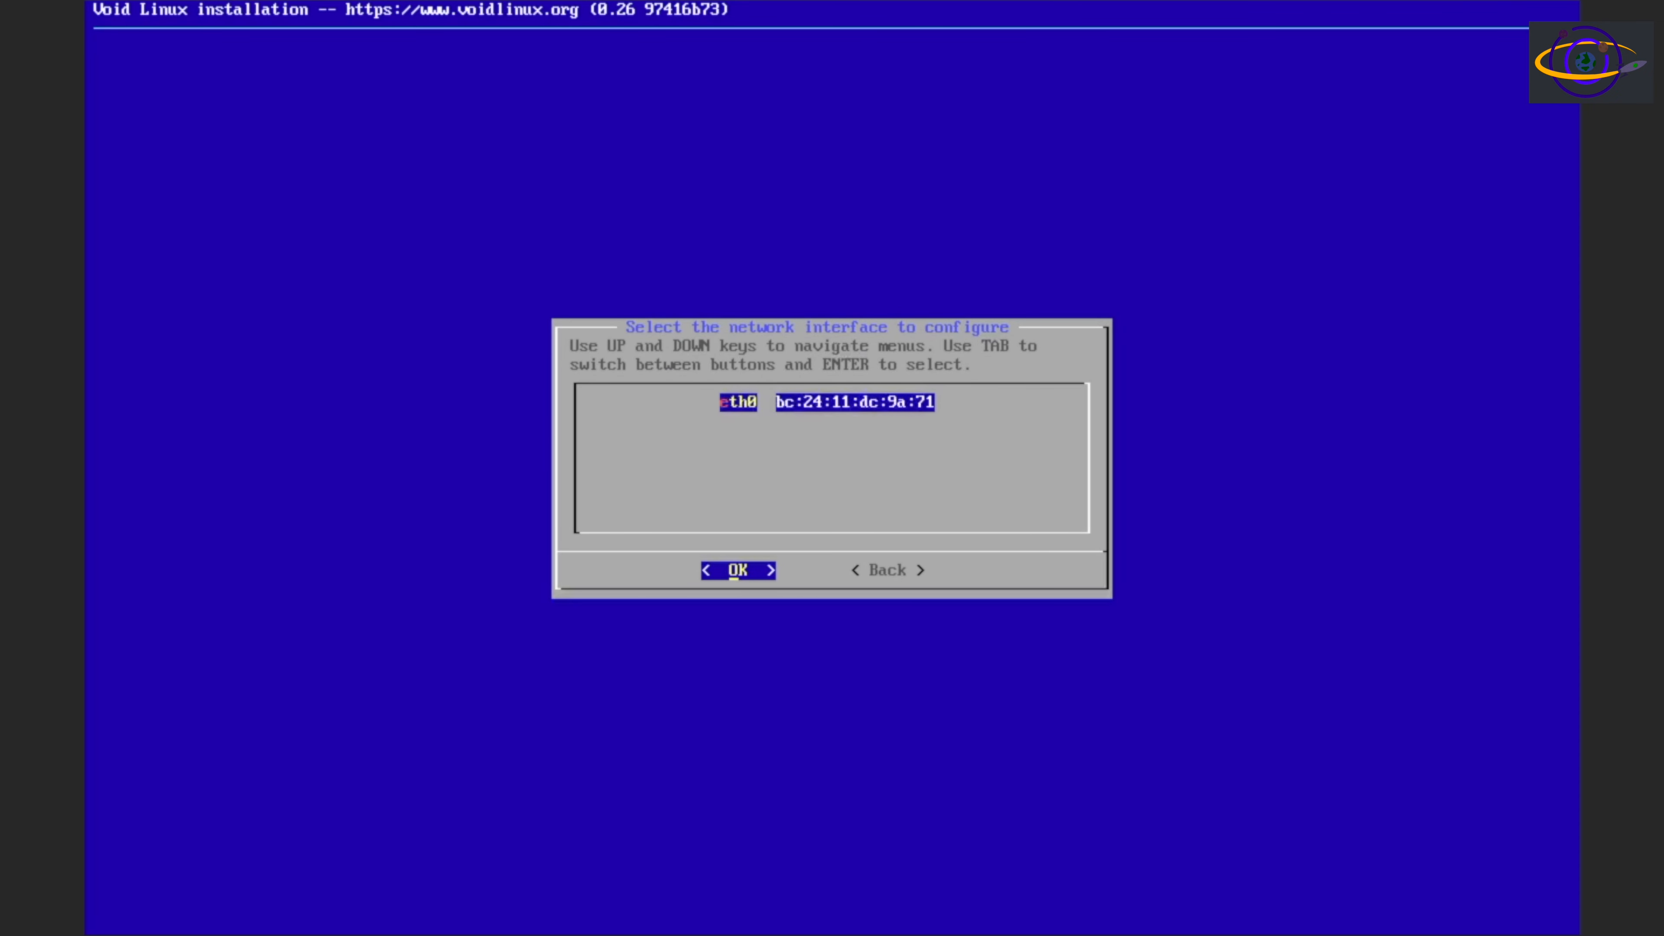
{"action": "key", "text": "Return"}
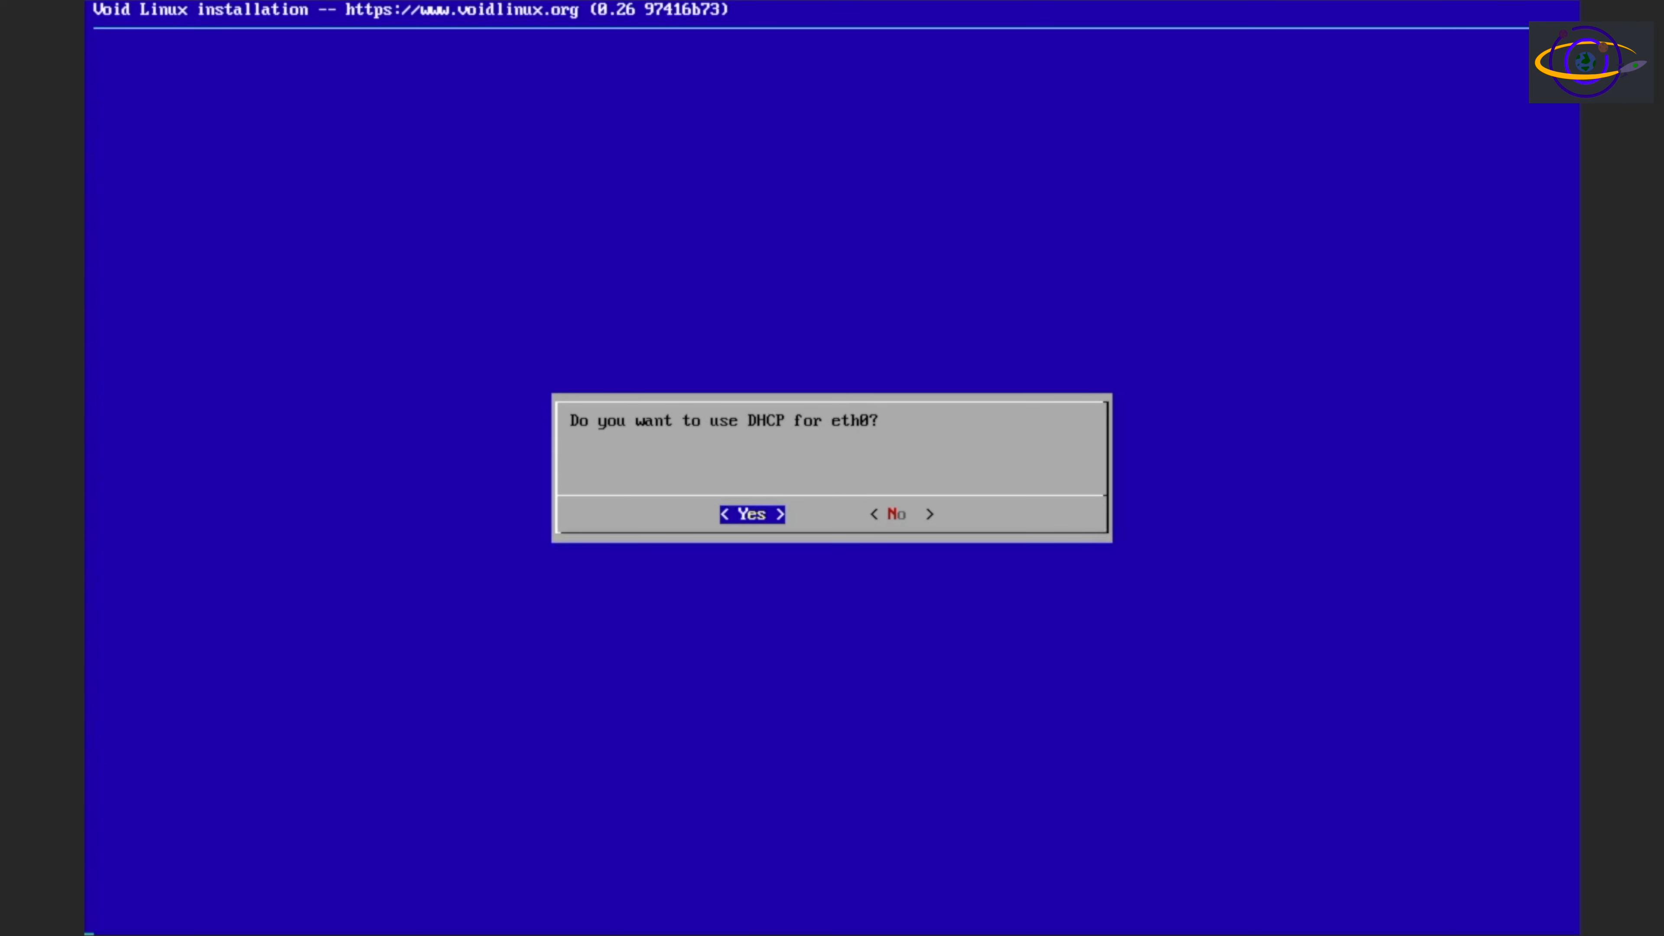
{"action": "key", "text": "Return"}
{"action": "key", "text": "Return"}
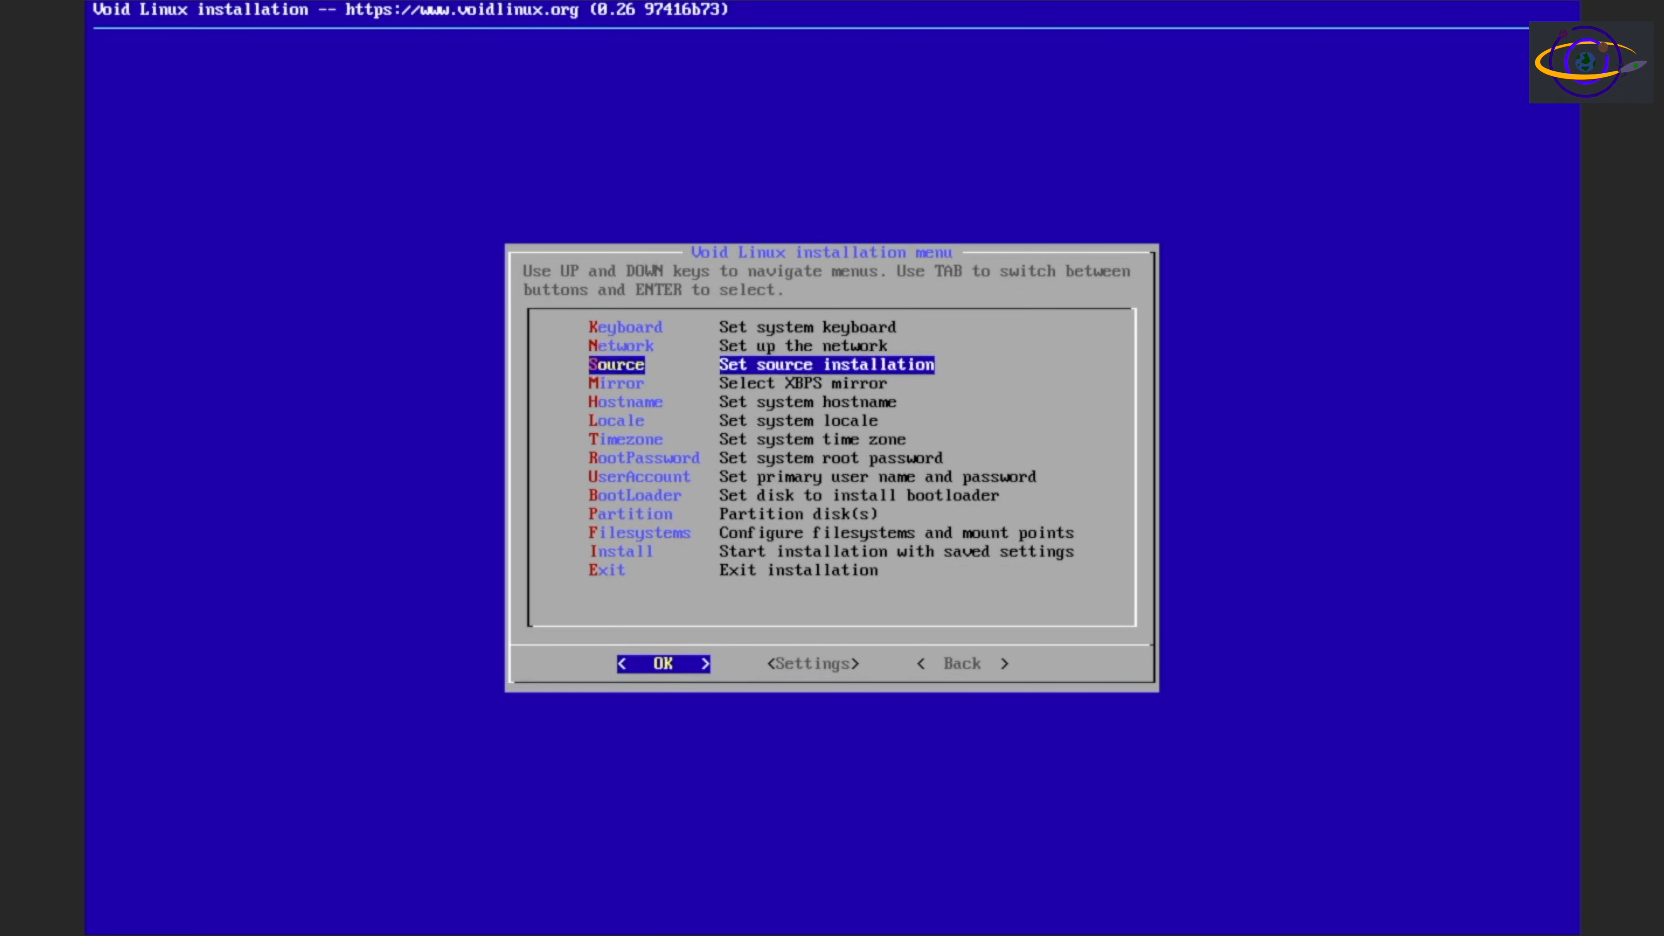
{"action": "key", "text": "Return"}
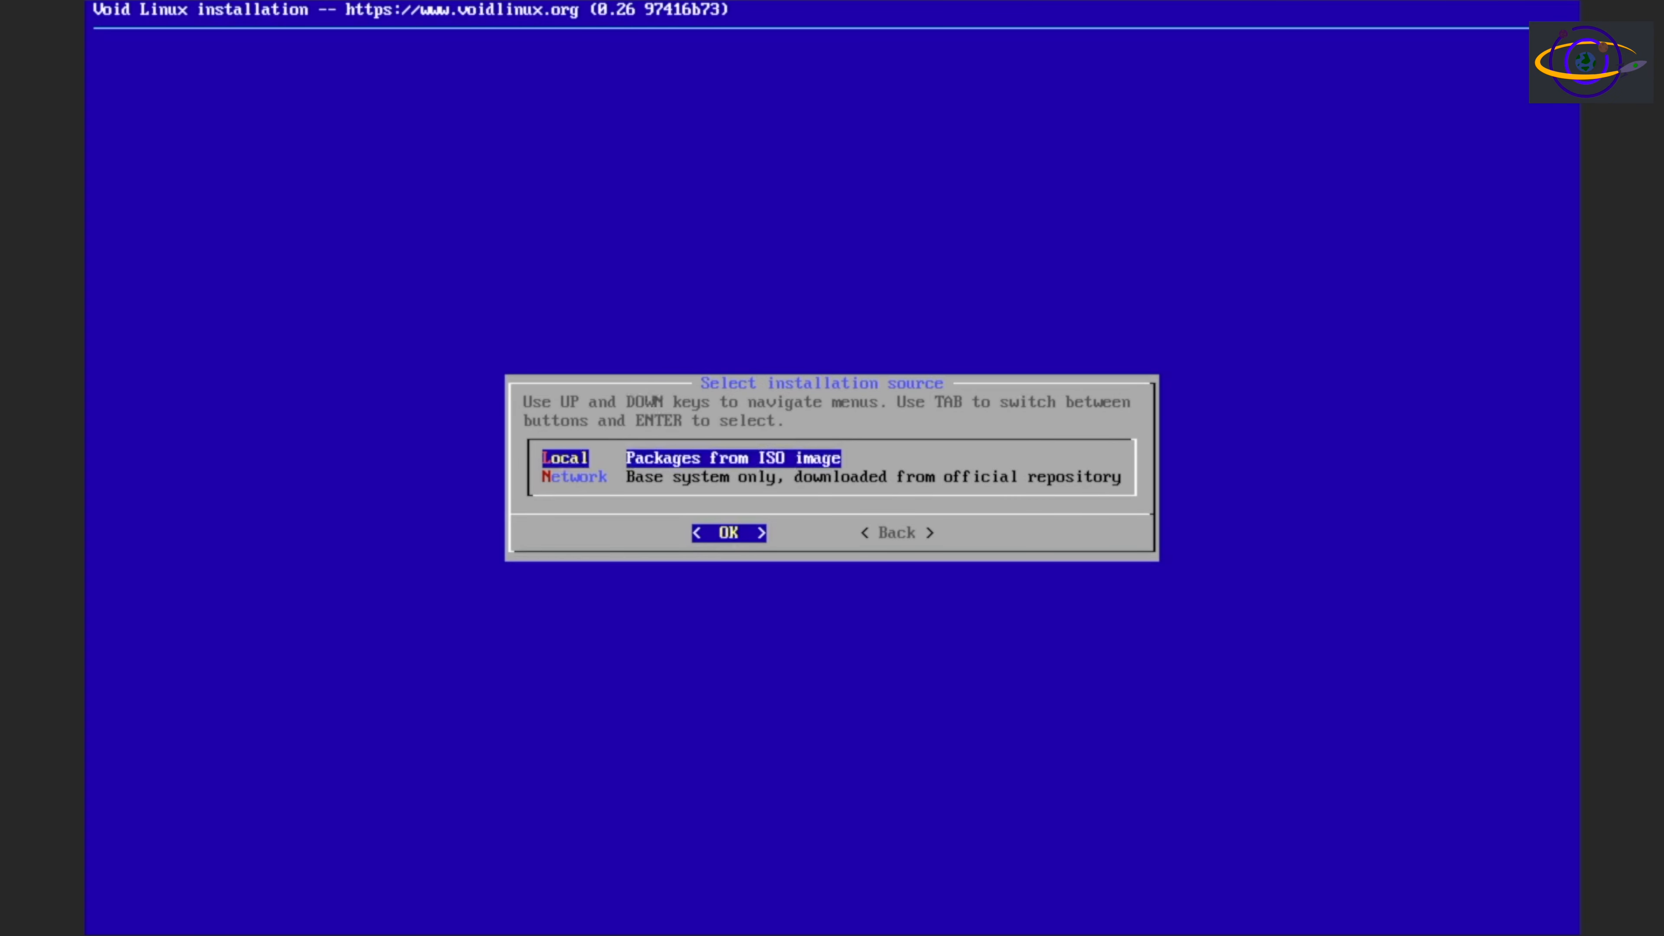
{"action": "key", "text": "Return"}
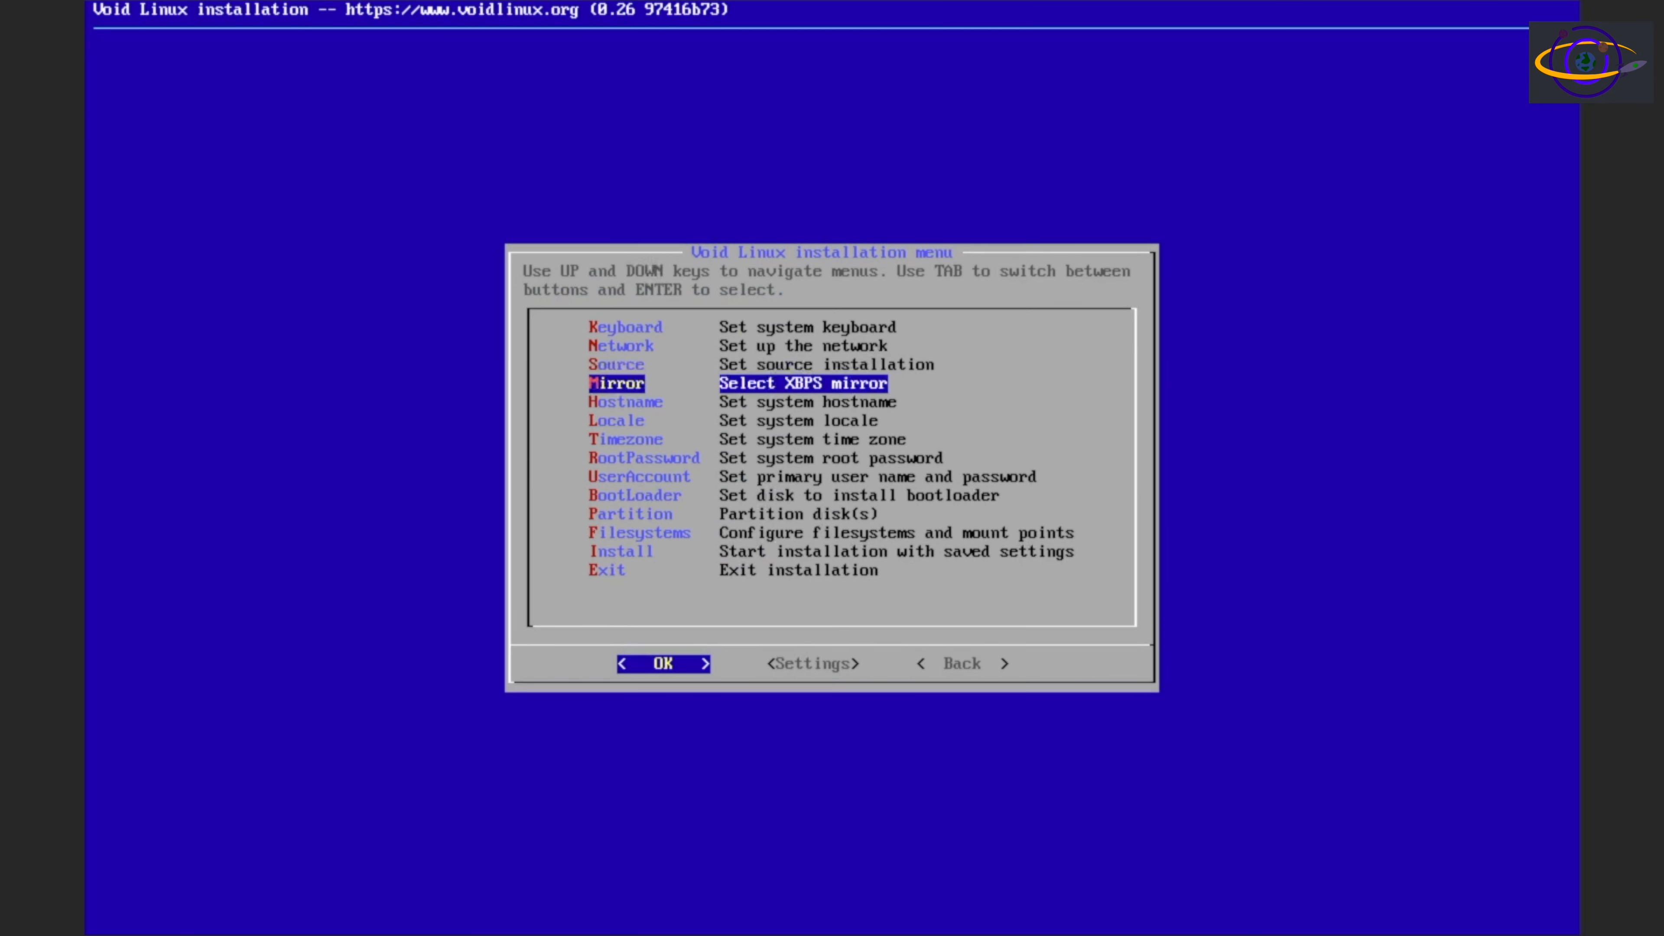
{"action": "key", "text": "Return"}
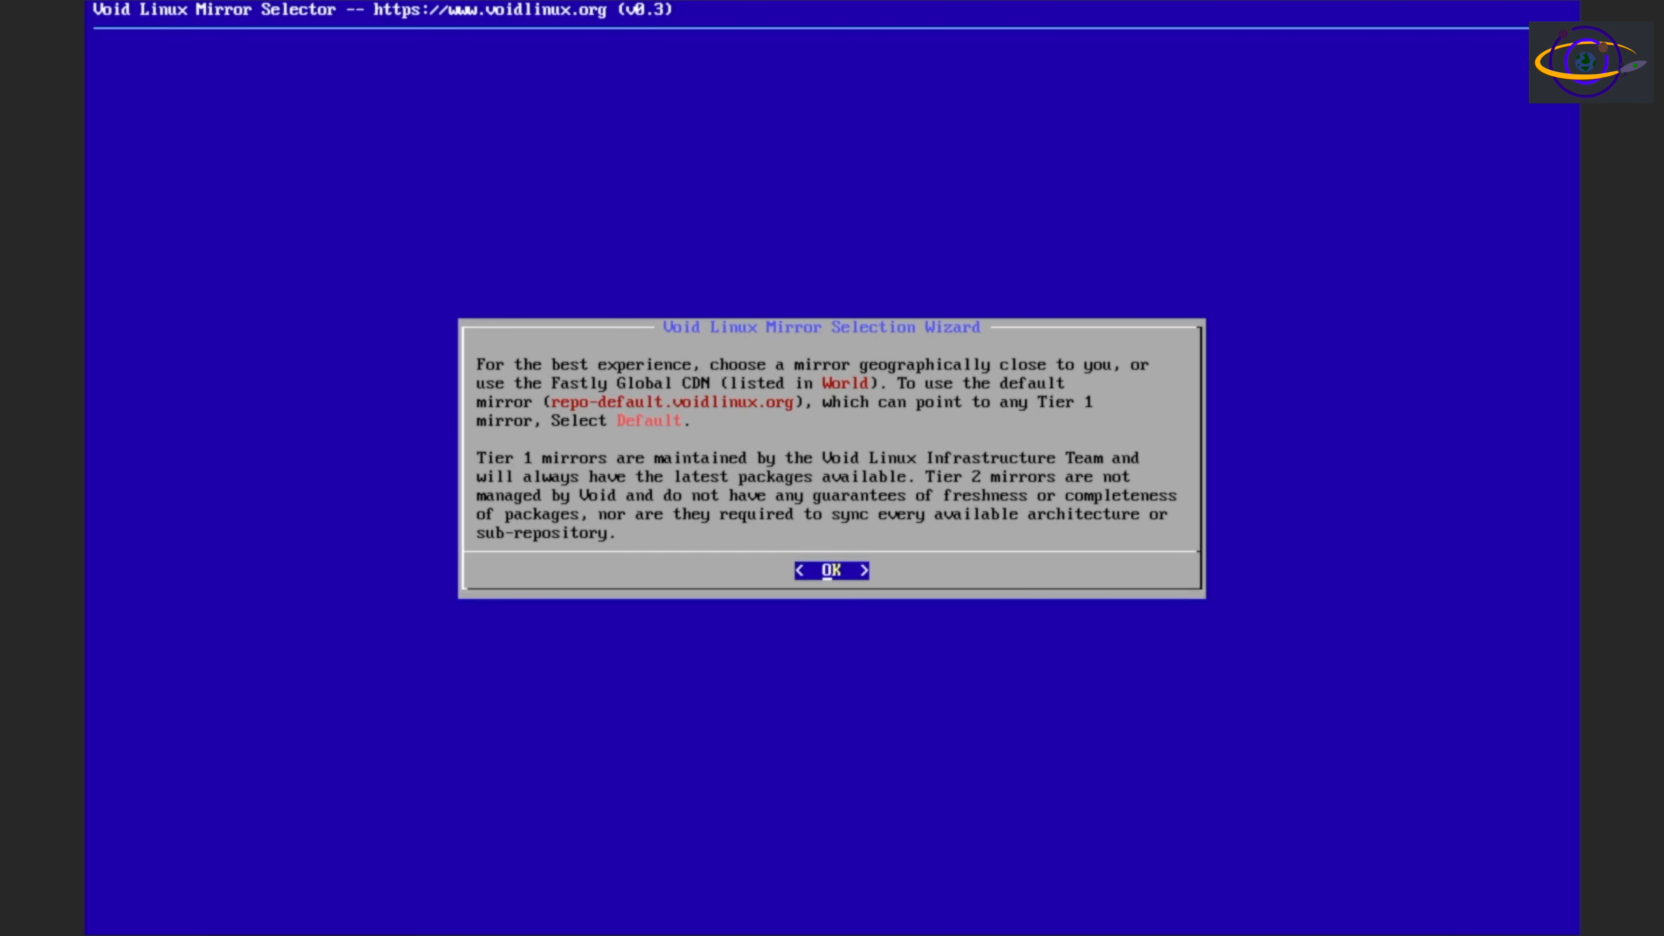
{"action": "key", "text": "Return"}
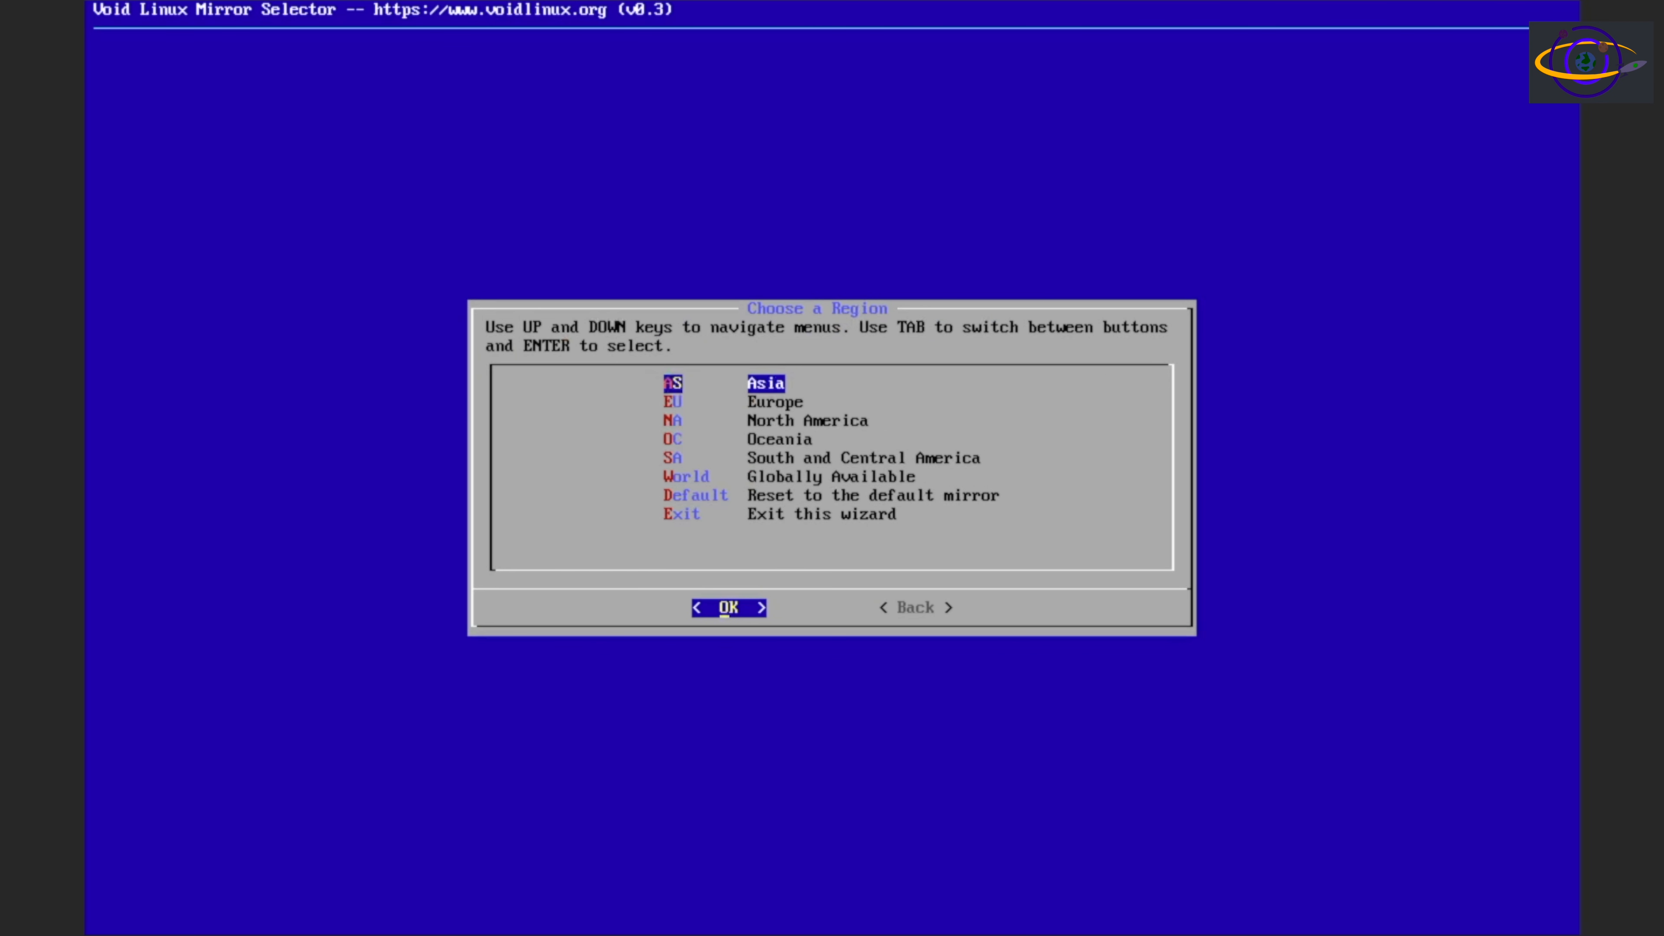
{"action": "key", "text": "Down"}
{"action": "key", "text": "Down"}
{"action": "key", "text": "Return"}
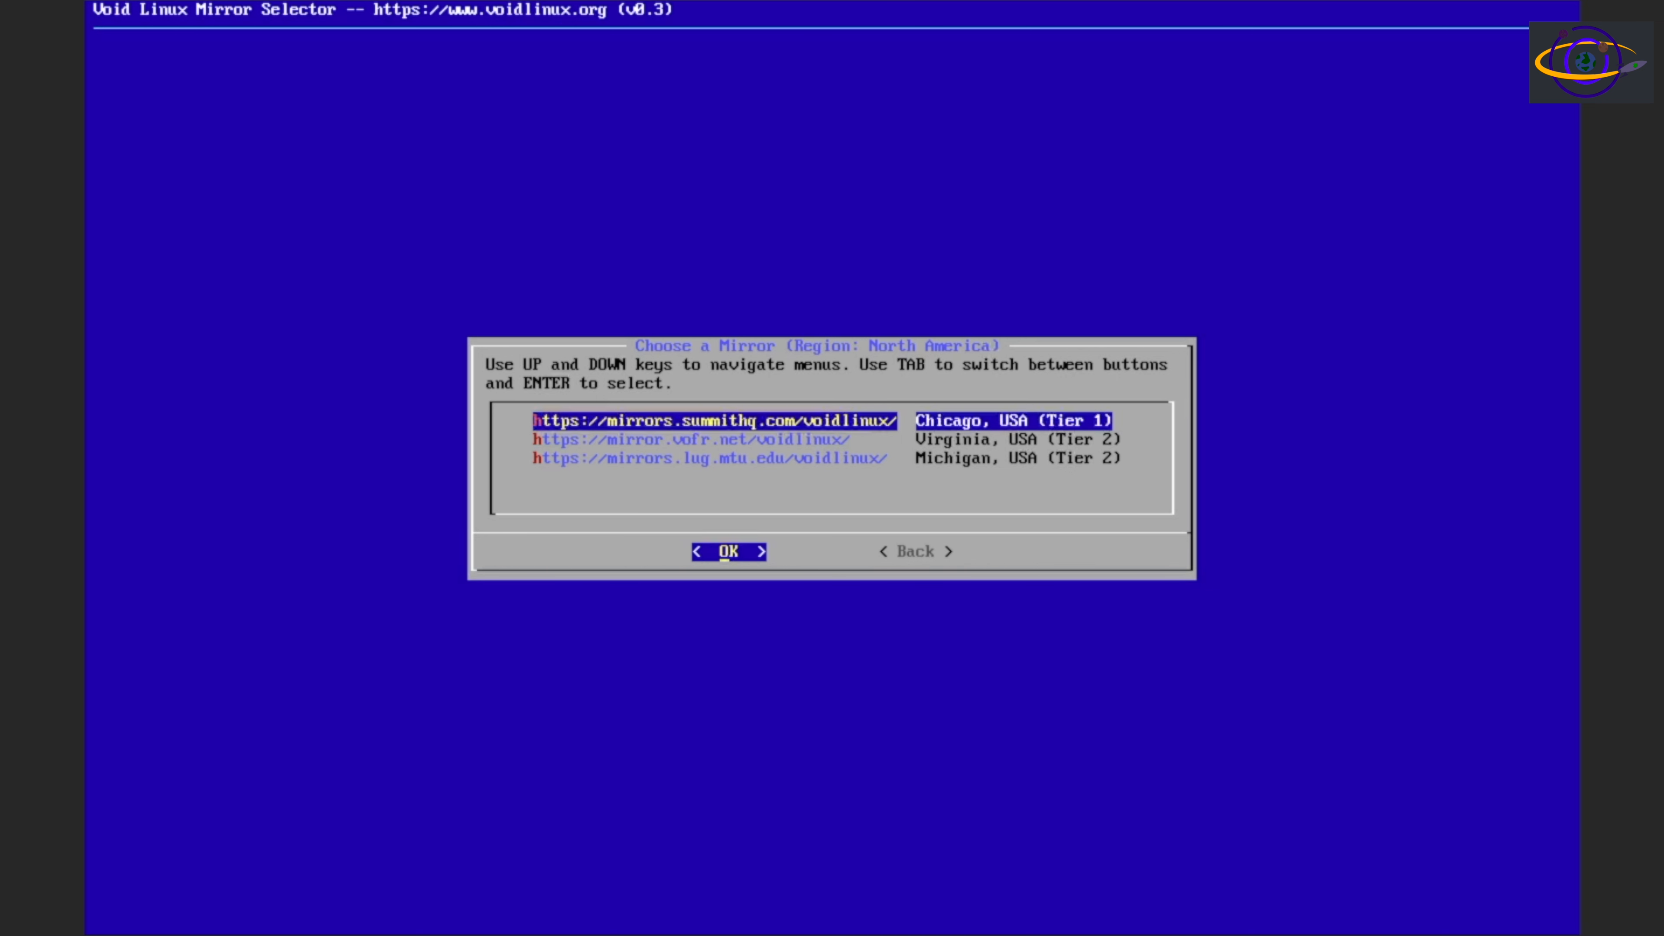
{"action": "key", "text": "Down"}
{"action": "key", "text": "Down"}
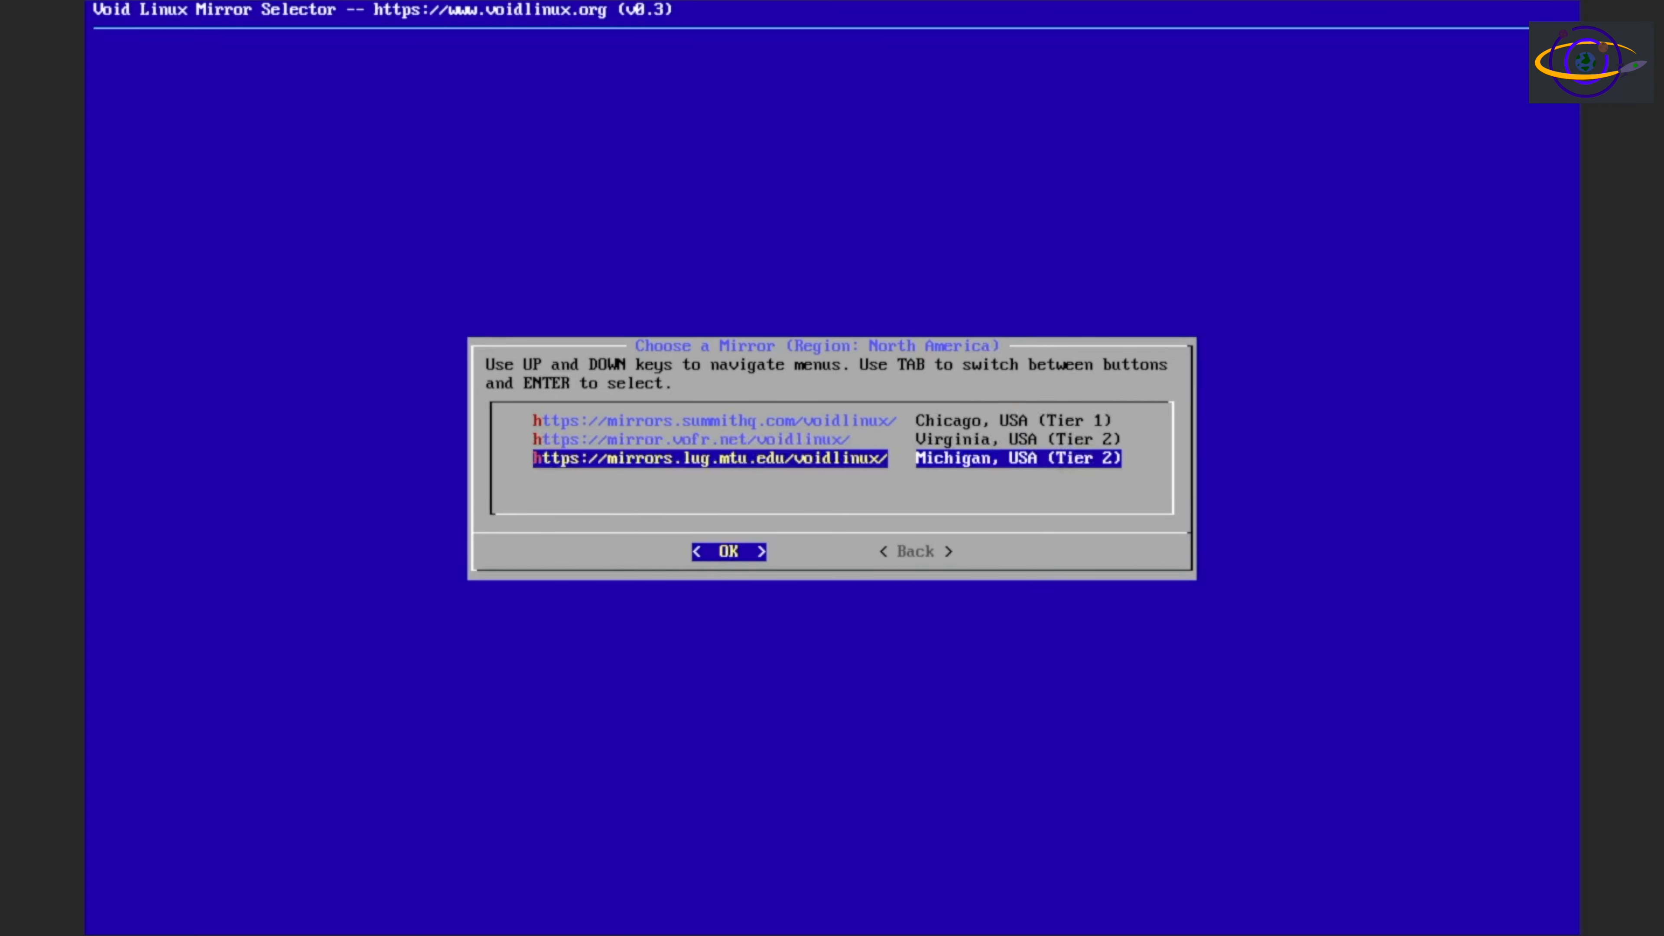
{"action": "key", "text": "Return"}
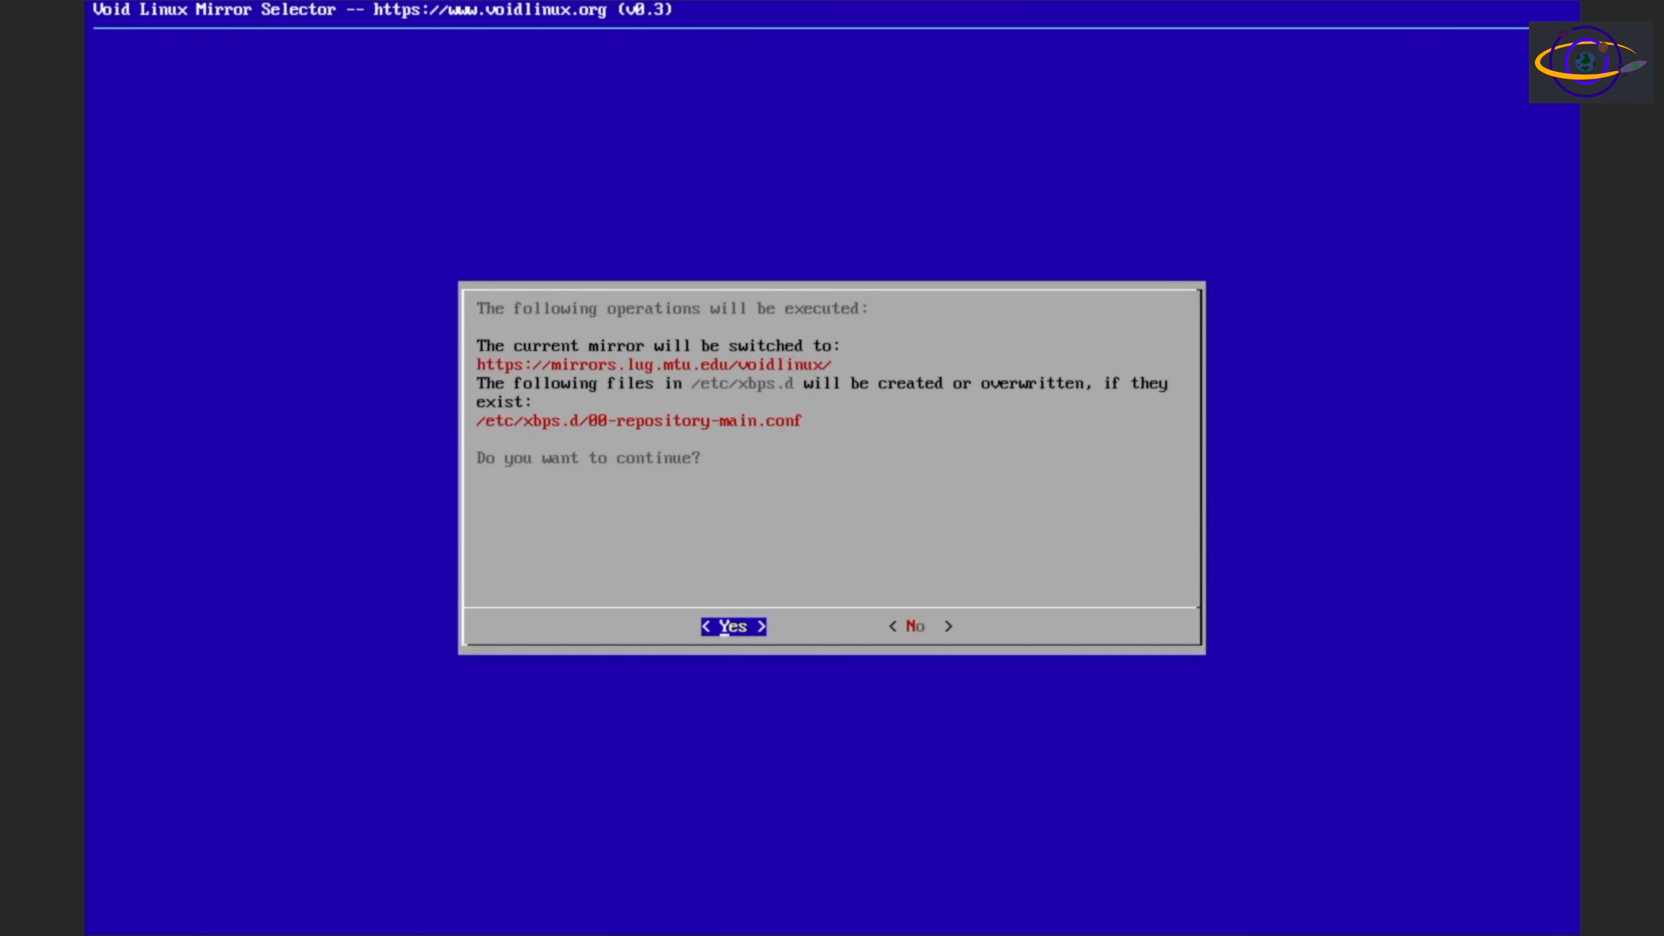
{"action": "key", "text": "Return"}
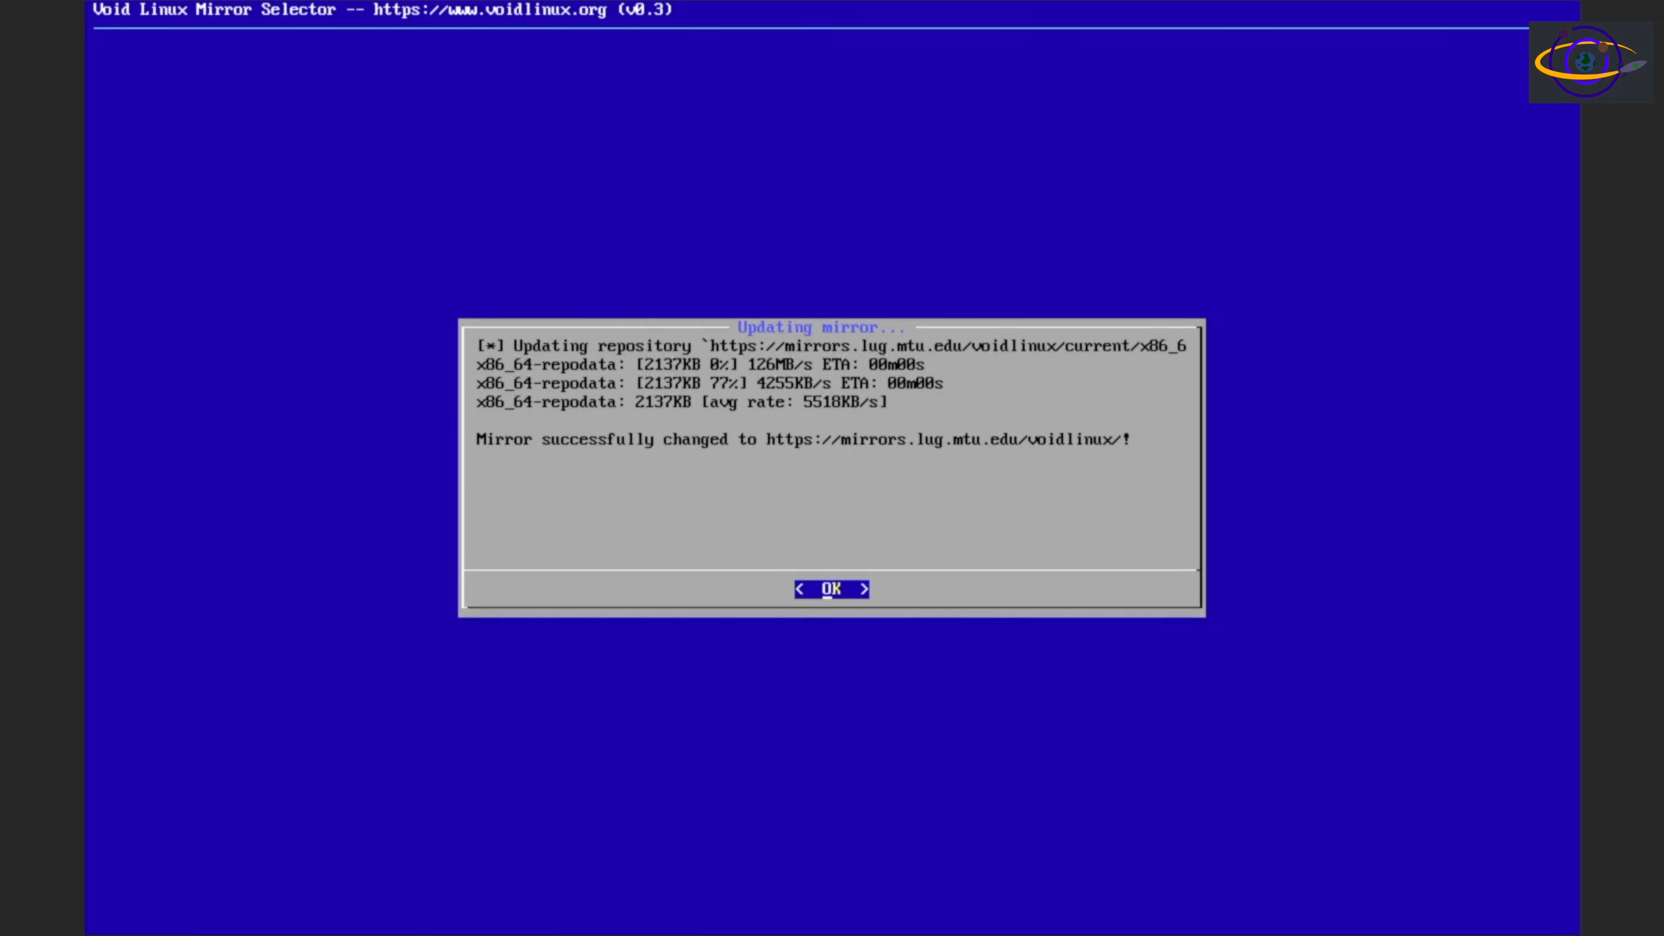
{"action": "key", "text": "Return"}
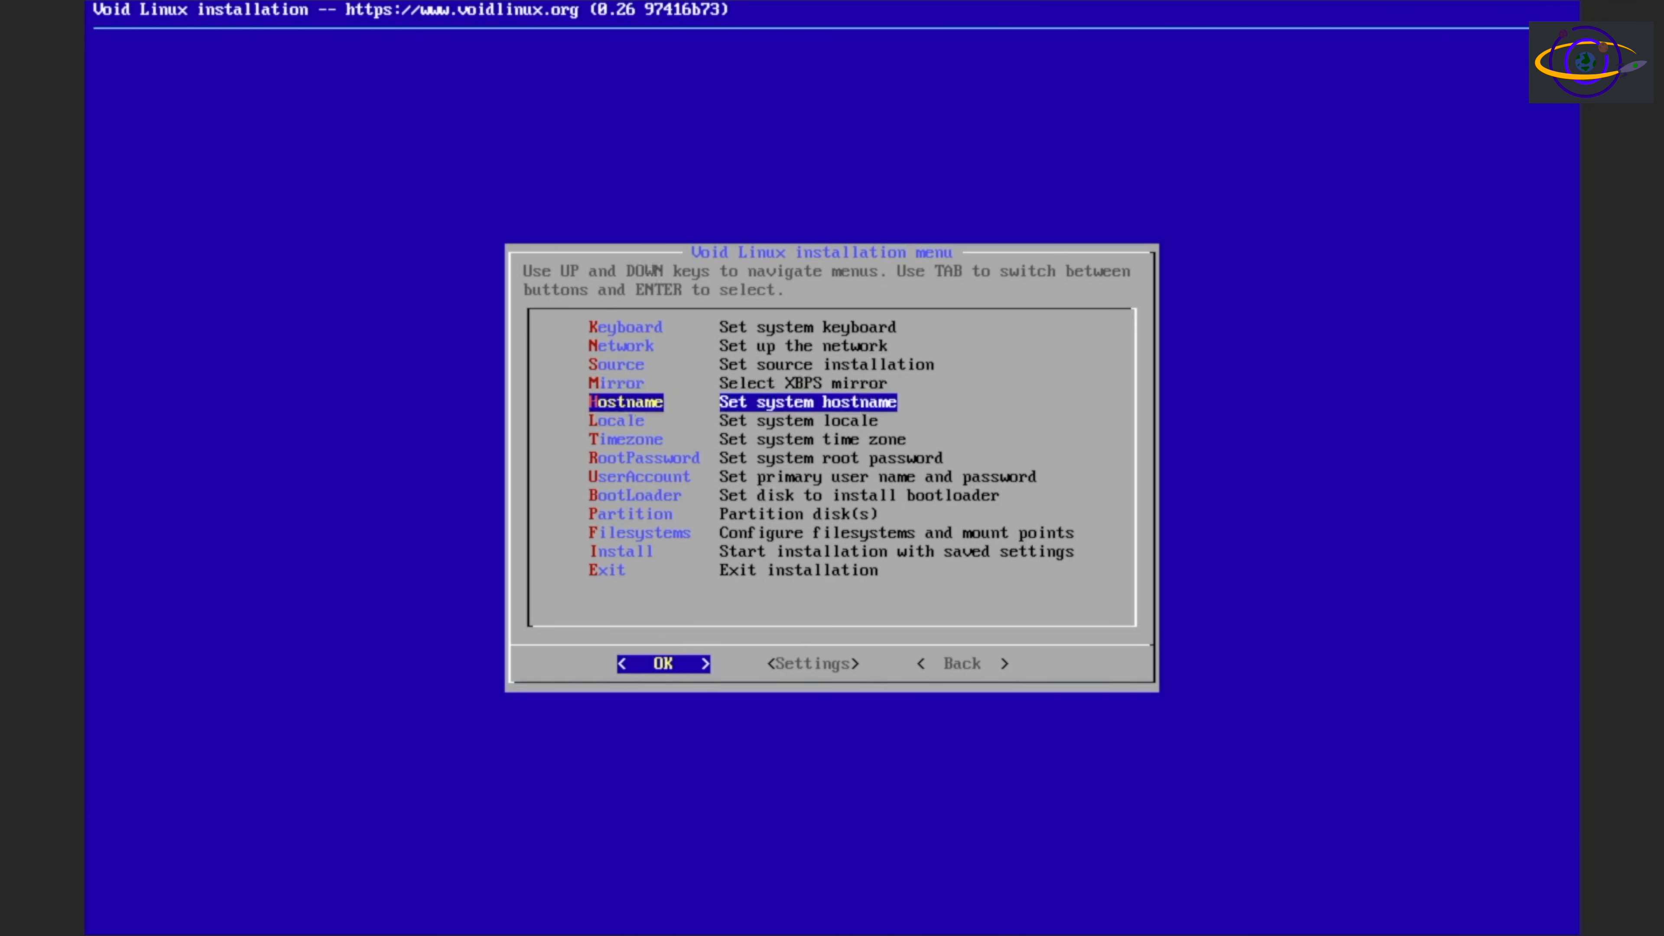
Set the machine hostname to void-test2
{"action": "key", "text": "Return"}
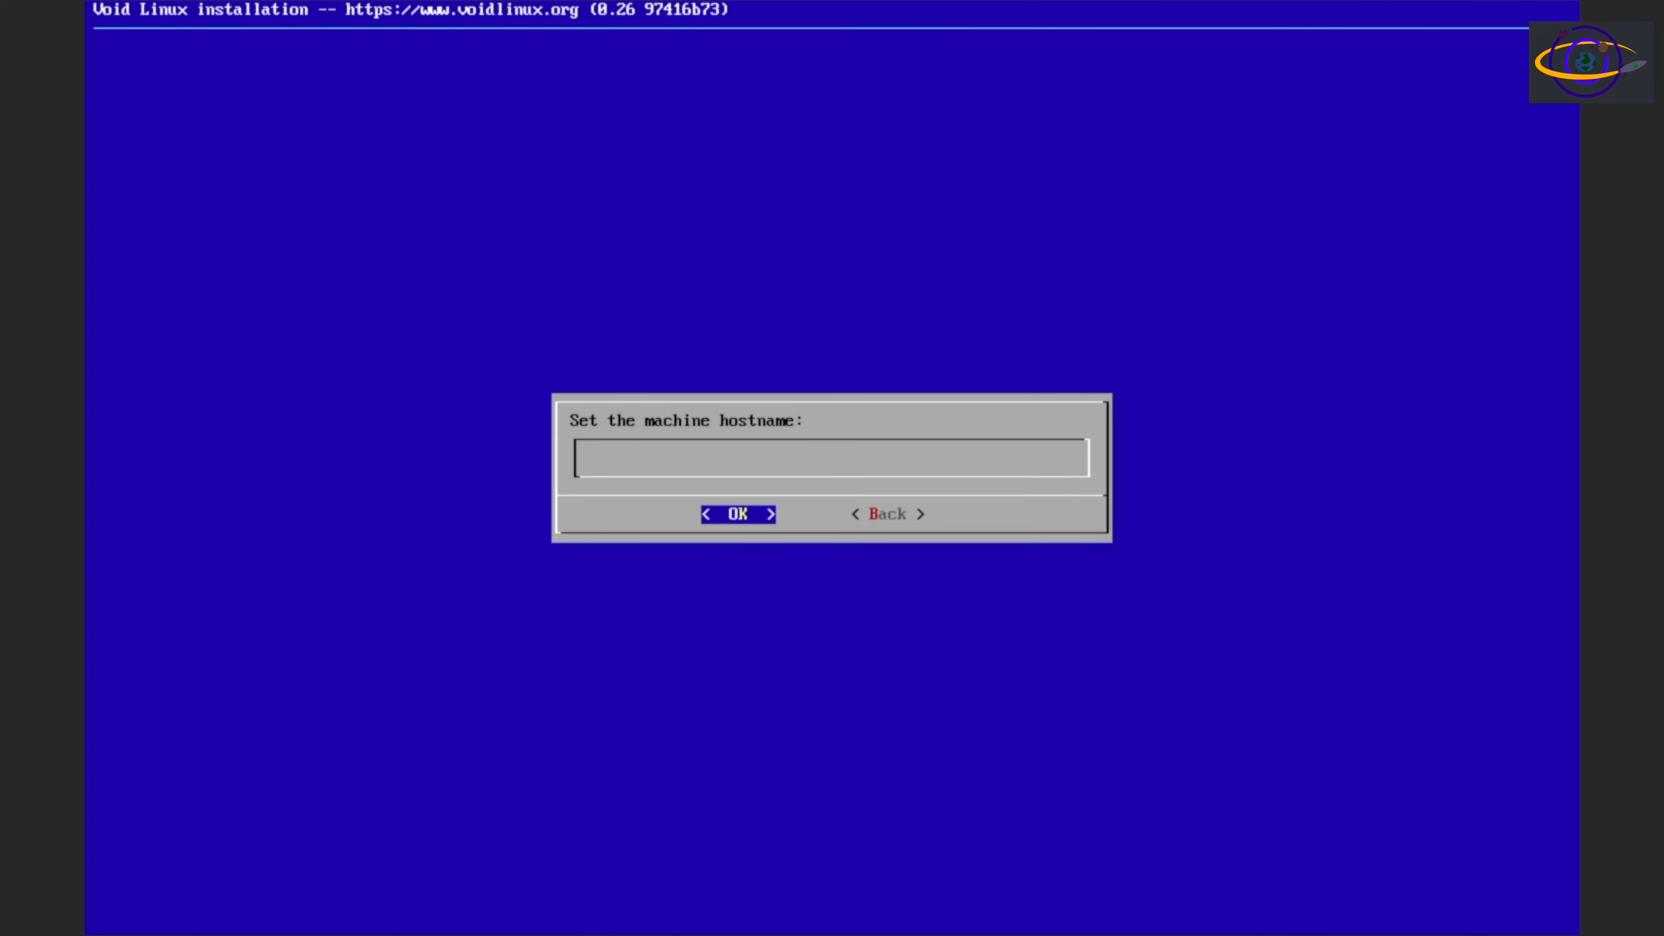
{"action": "type", "text": "void-test2"}
{"action": "key", "text": "Return"}
{"action": "key", "text": "Return"}
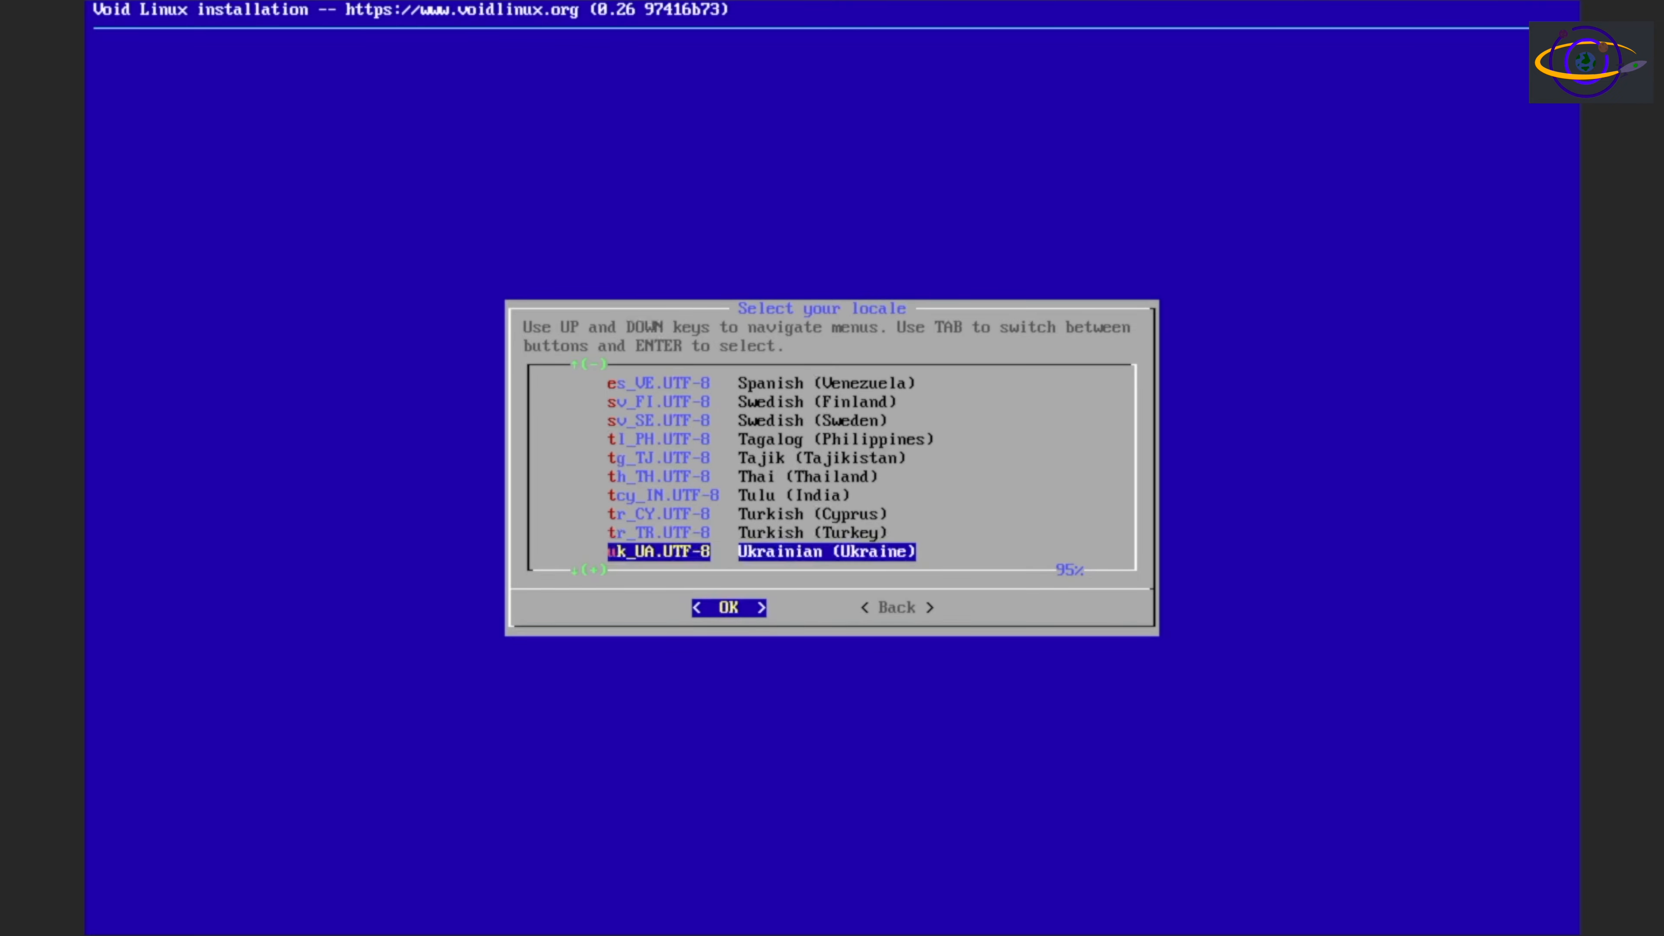
Set the system locale to en_US.UTF-8, English (United States of America)
{"action": "key", "text": "Down"}
{"action": "key", "text": "Down"}
{"action": "key", "text": "Down"}
{"action": "key", "text": "Down"}
{"action": "key", "text": "Down"}
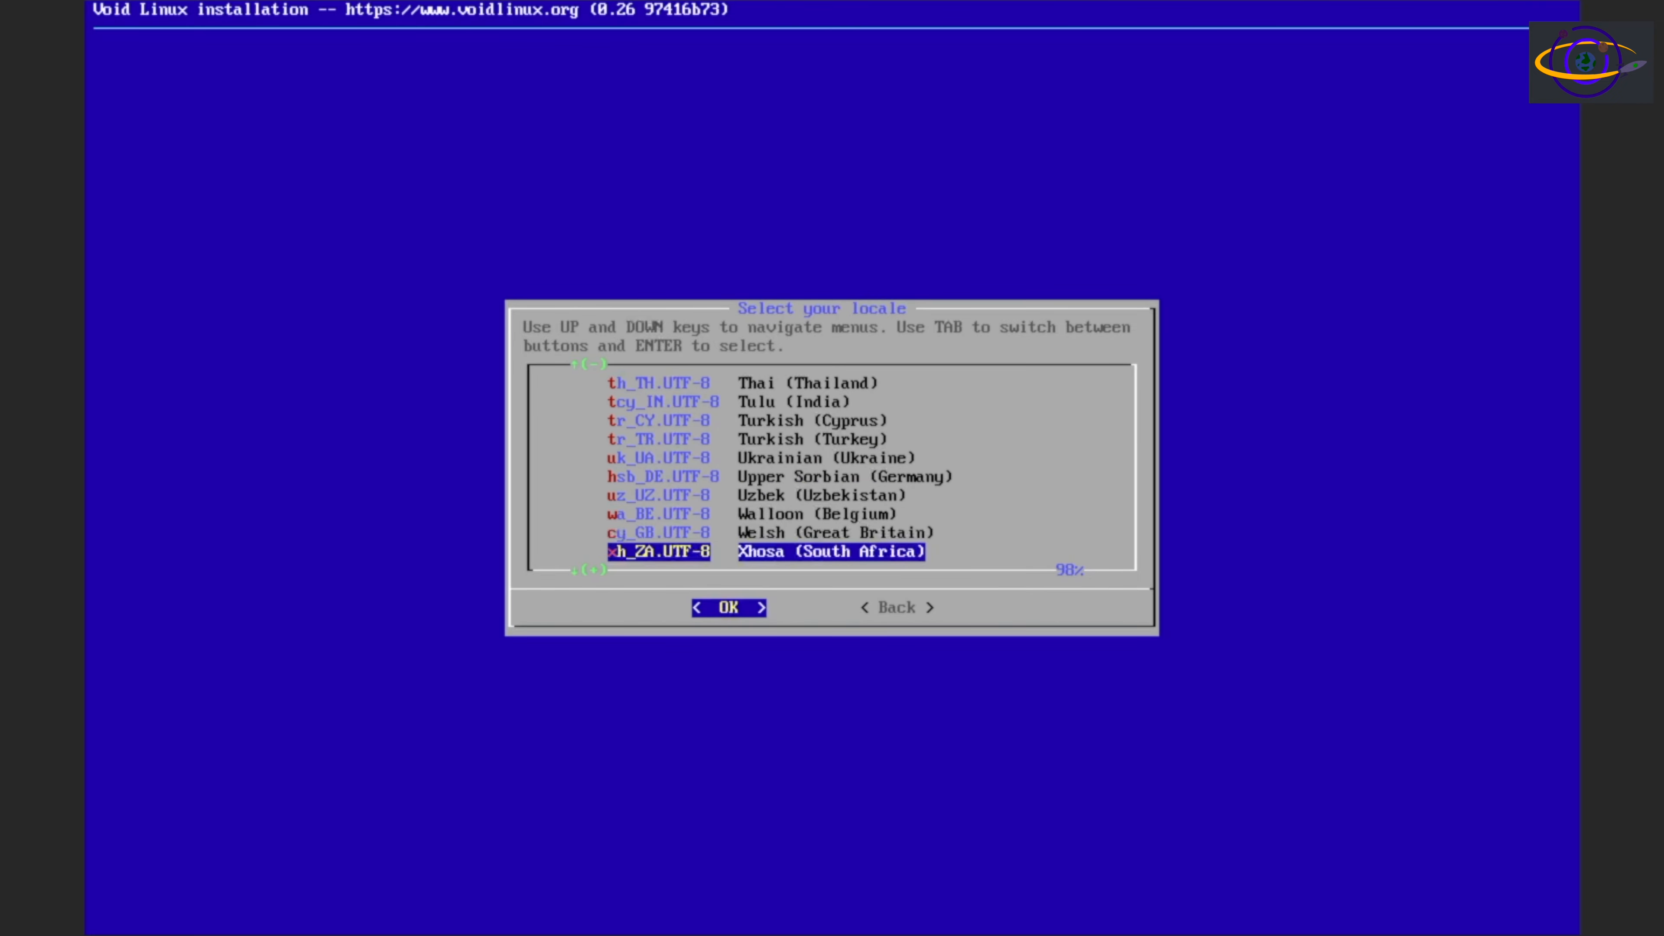
{"action": "key", "text": "Up"}
{"action": "key", "text": "Down"}
{"action": "key", "text": "Down"}
{"action": "key", "text": "Down"}
{"action": "key", "text": "Up"}
{"action": "key", "text": "Up"}
{"action": "key", "text": "Up"}
{"action": "key", "text": "Up"}
{"action": "key", "text": "Up"}
{"action": "key", "text": "Up"}
{"action": "key", "text": "Up"}
{"action": "key", "text": "Up"}
{"action": "key", "text": "Up"}
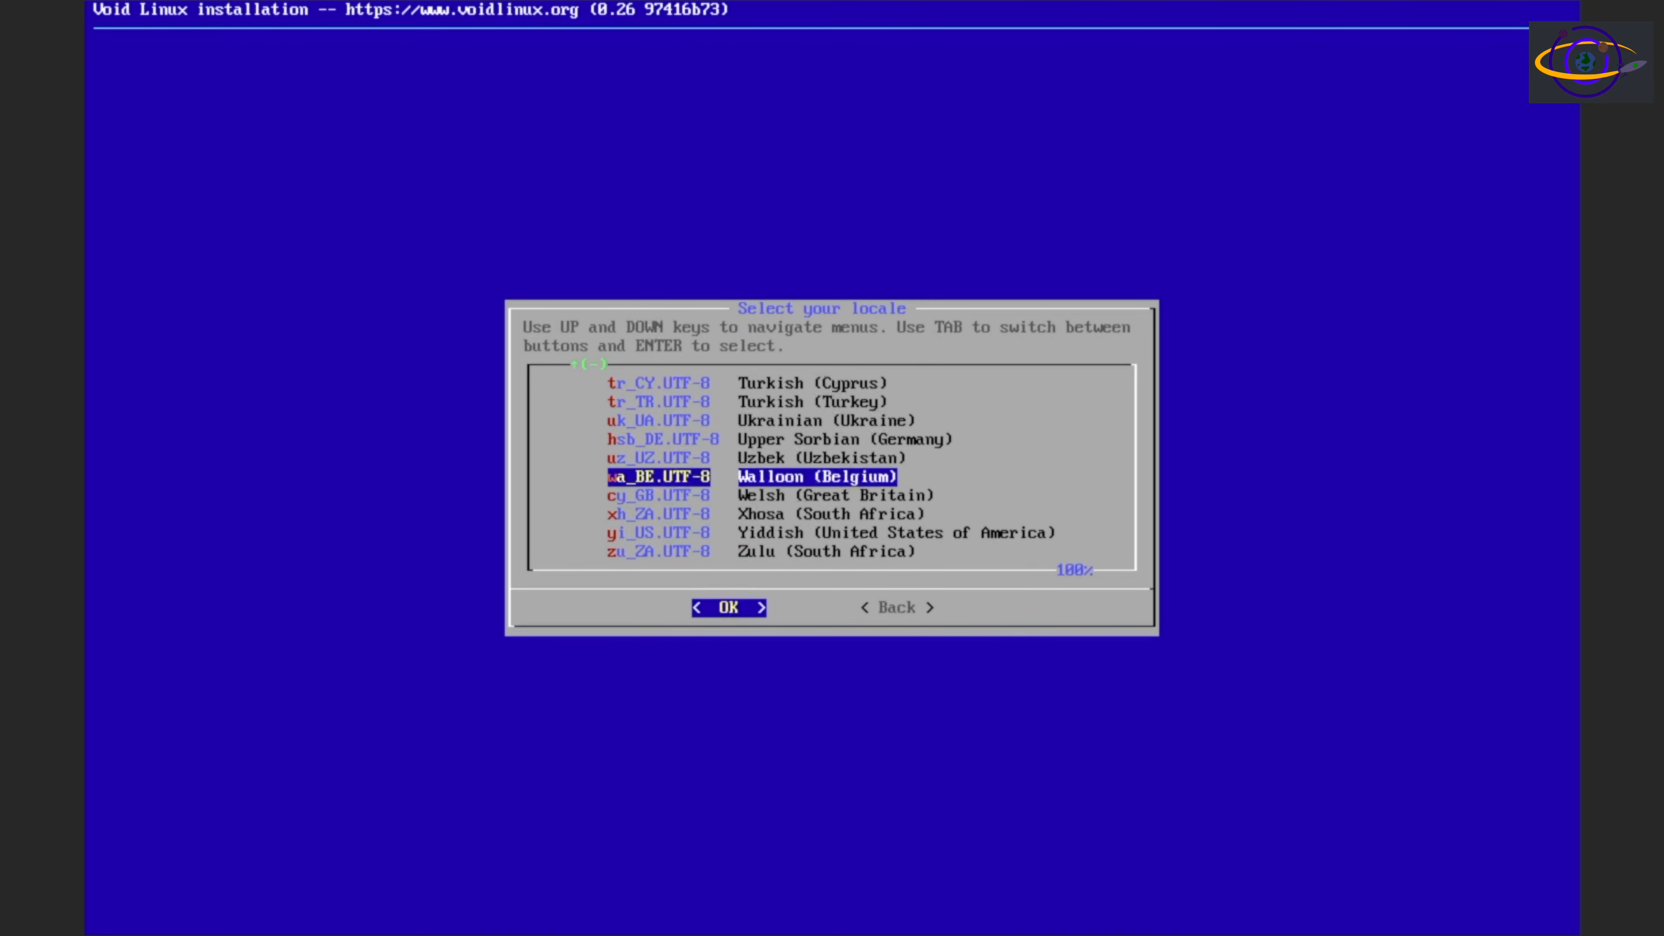
{"action": "key", "text": "Up"}
{"action": "key", "text": "Up"}
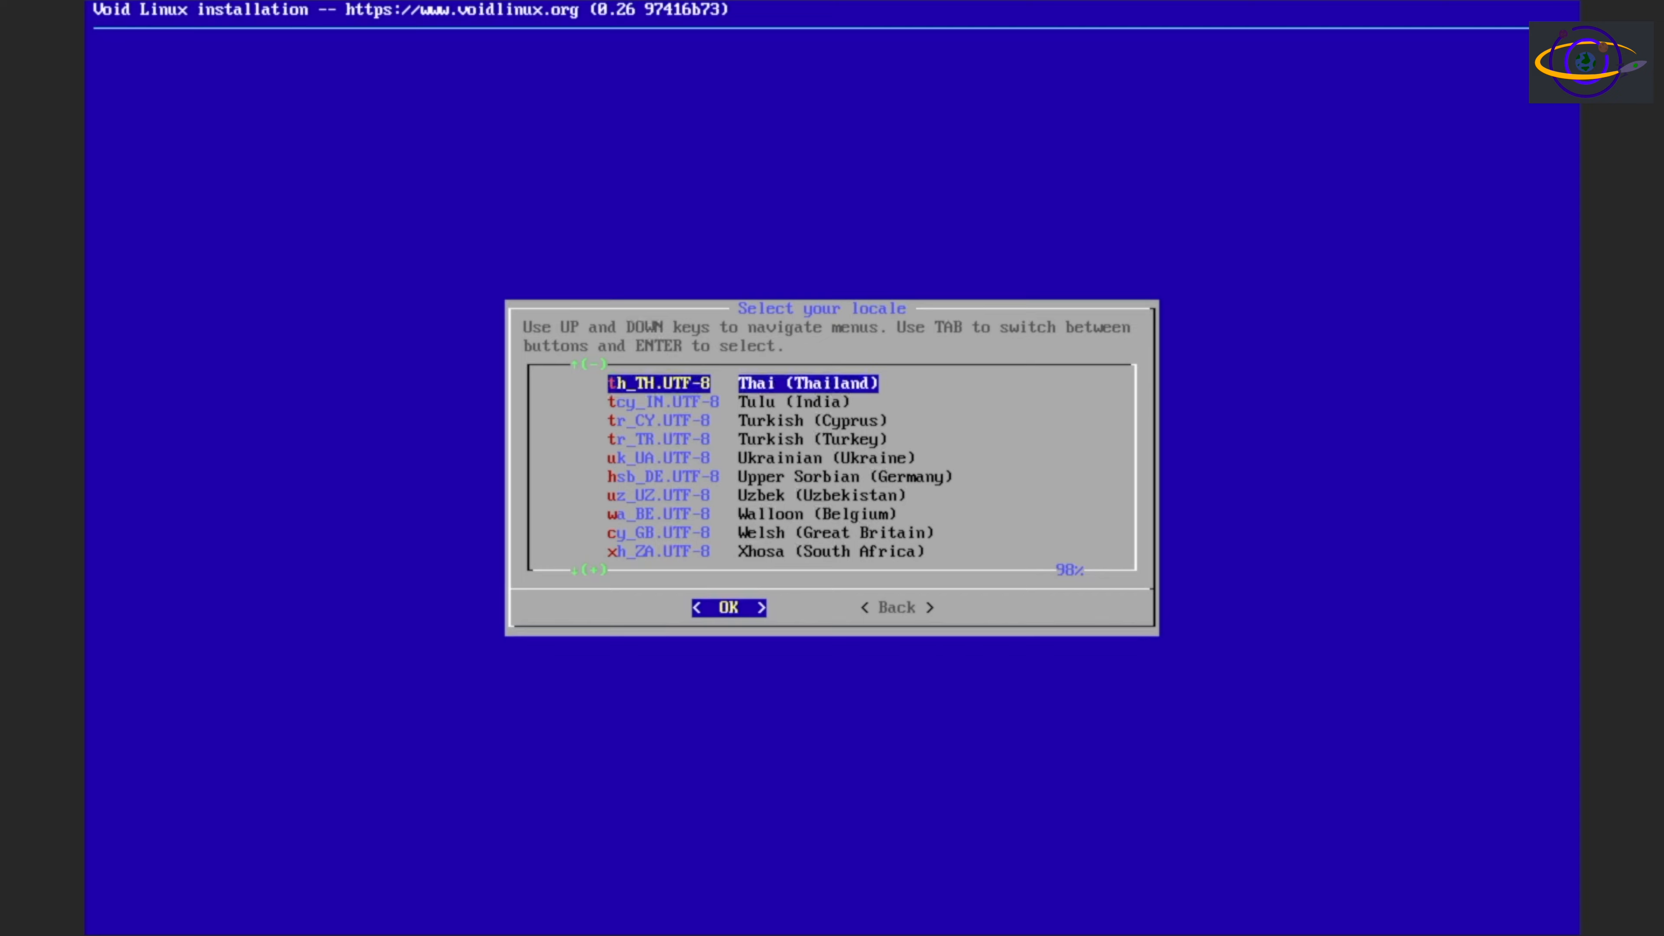
{"action": "key", "text": "e"}
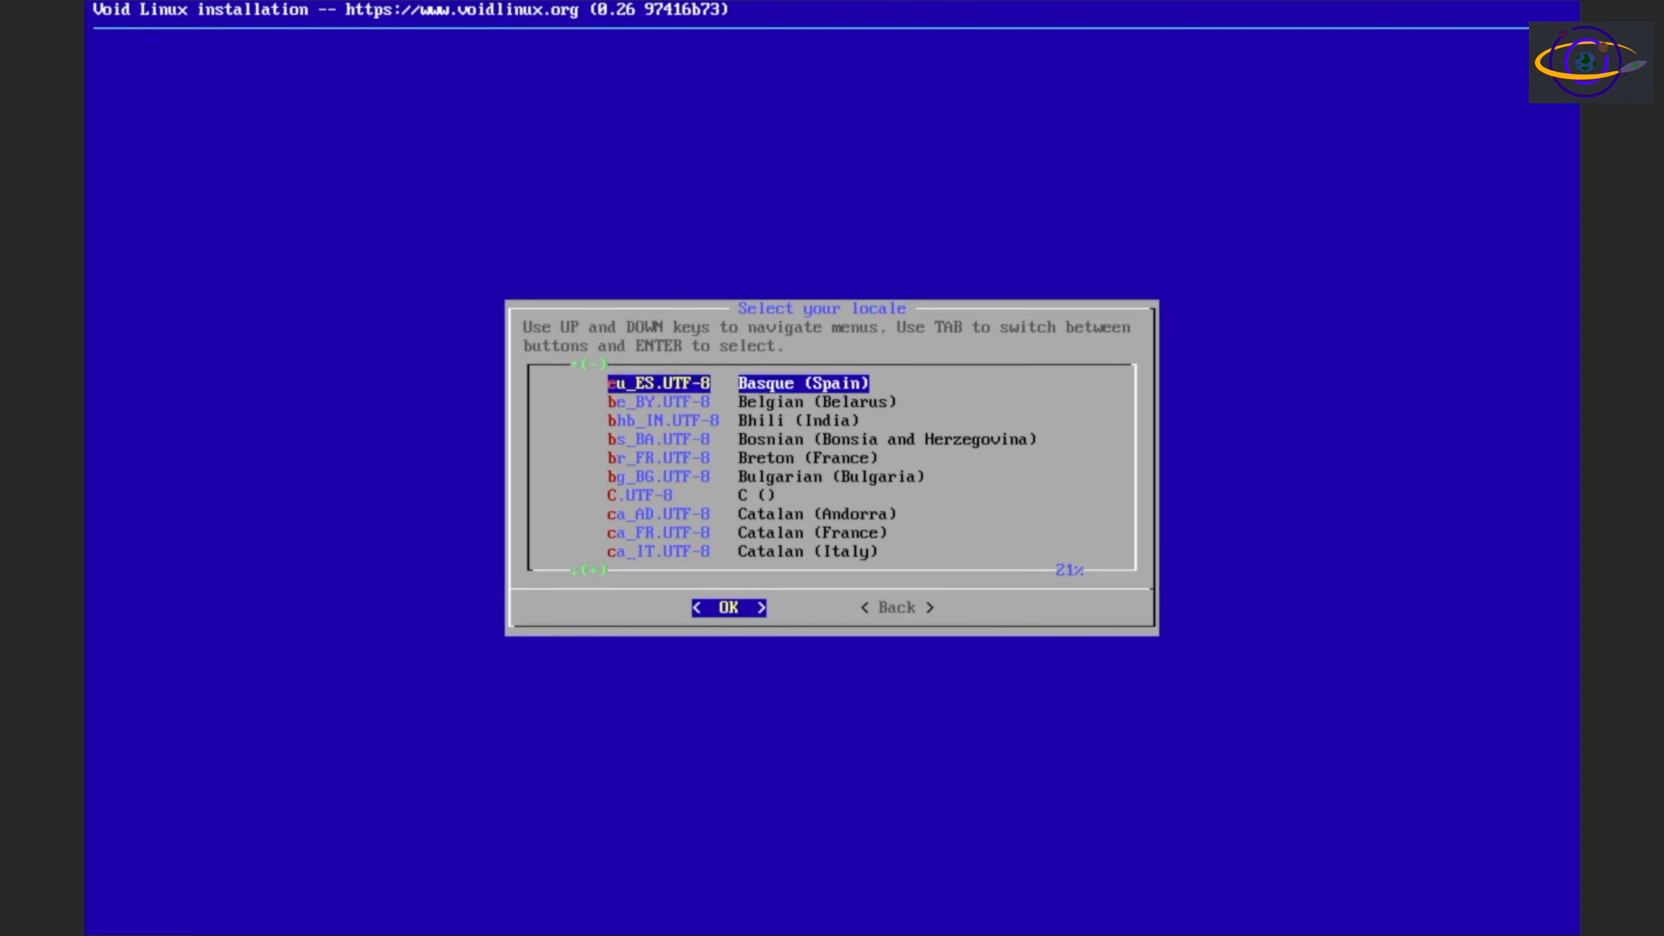
{"action": "key", "text": "Up"}
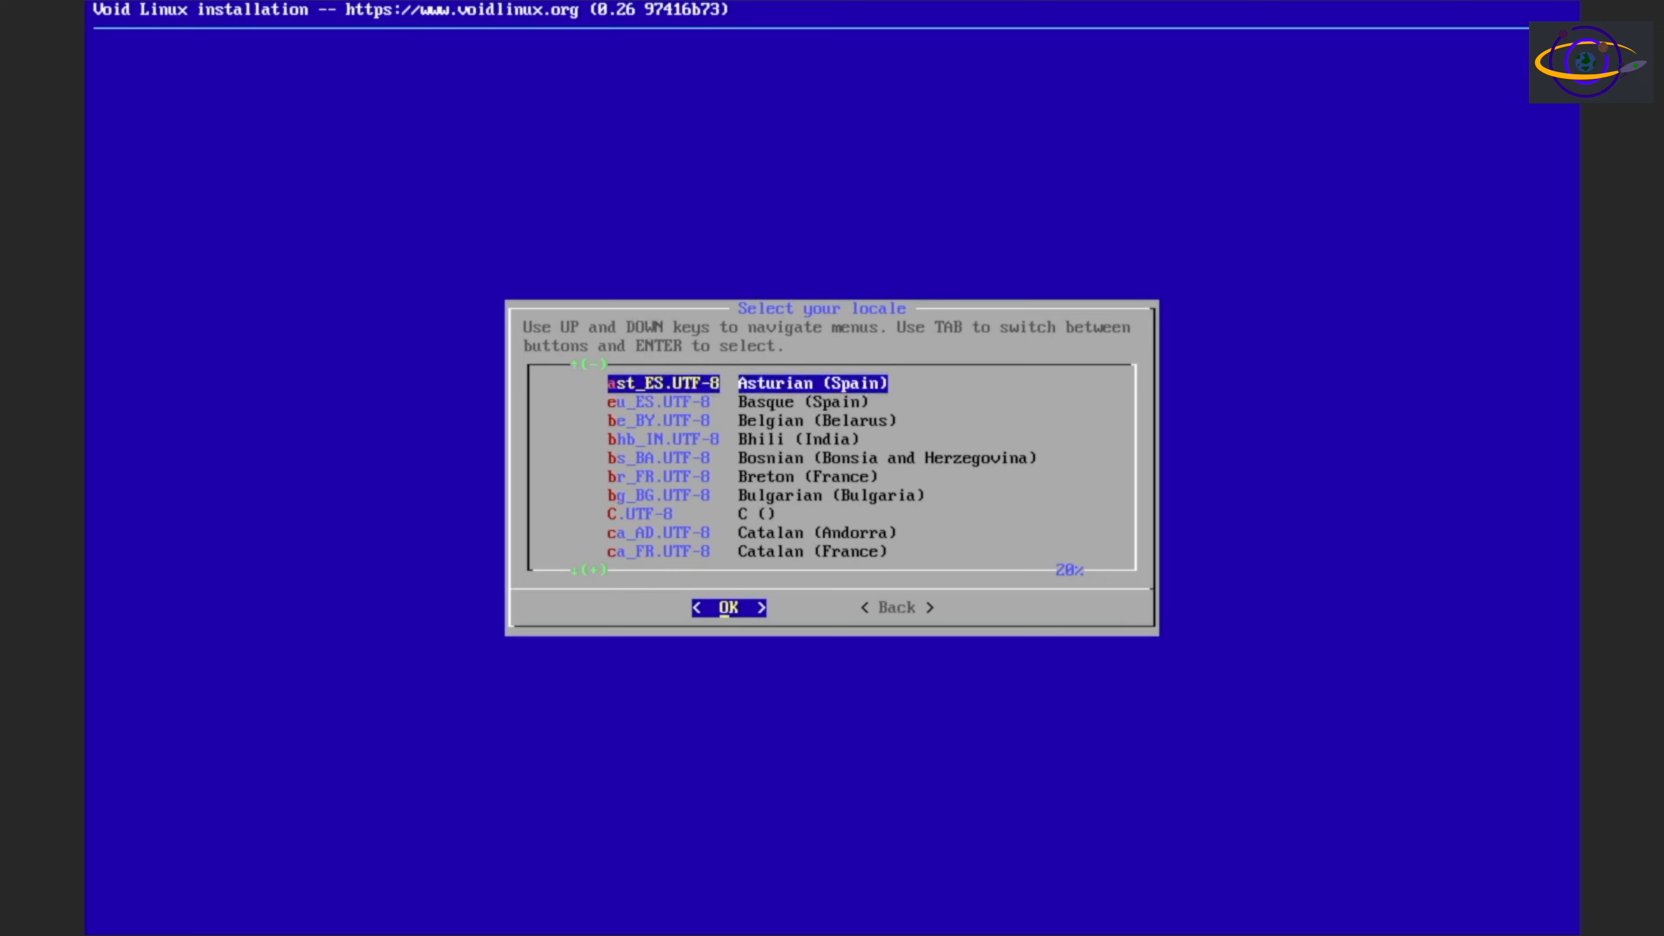
{"action": "key", "text": "Down"}
{"action": "key", "text": "Down"}
{"action": "key", "text": "Down"}
{"action": "key", "text": "Down"}
{"action": "key", "text": "Down"}
{"action": "key", "text": "Down"}
{"action": "key", "text": "Down"}
{"action": "key", "text": "Down"}
{"action": "key", "text": "Down"}
{"action": "key", "text": "Down"}
{"action": "key", "text": "Down"}
{"action": "key", "text": "Down"}
{"action": "key", "text": "Down"}
{"action": "key", "text": "Down"}
{"action": "key", "text": "Down"}
{"action": "key", "text": "Down"}
{"action": "key", "text": "Down"}
{"action": "key", "text": "Down"}
{"action": "key", "text": "Down"}
{"action": "key", "text": "Down"}
{"action": "key", "text": "Down"}
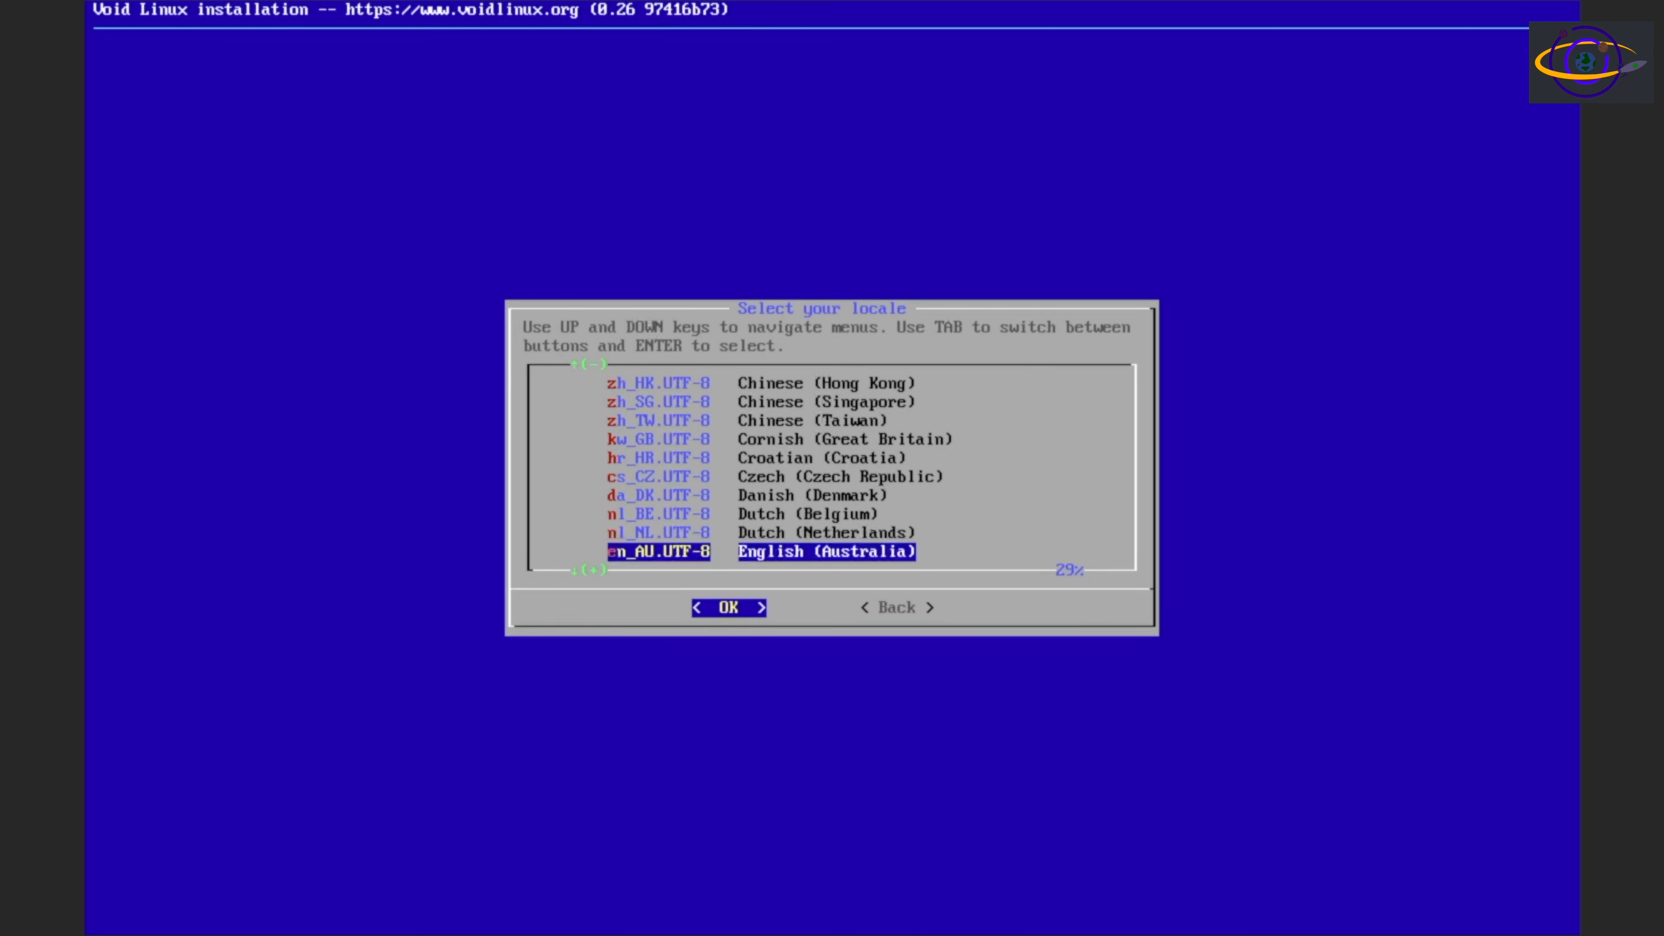
{"action": "key", "text": "Down"}
{"action": "key", "text": "Down"}
{"action": "key", "text": "Down"}
{"action": "key", "text": "Down"}
{"action": "key", "text": "Down"}
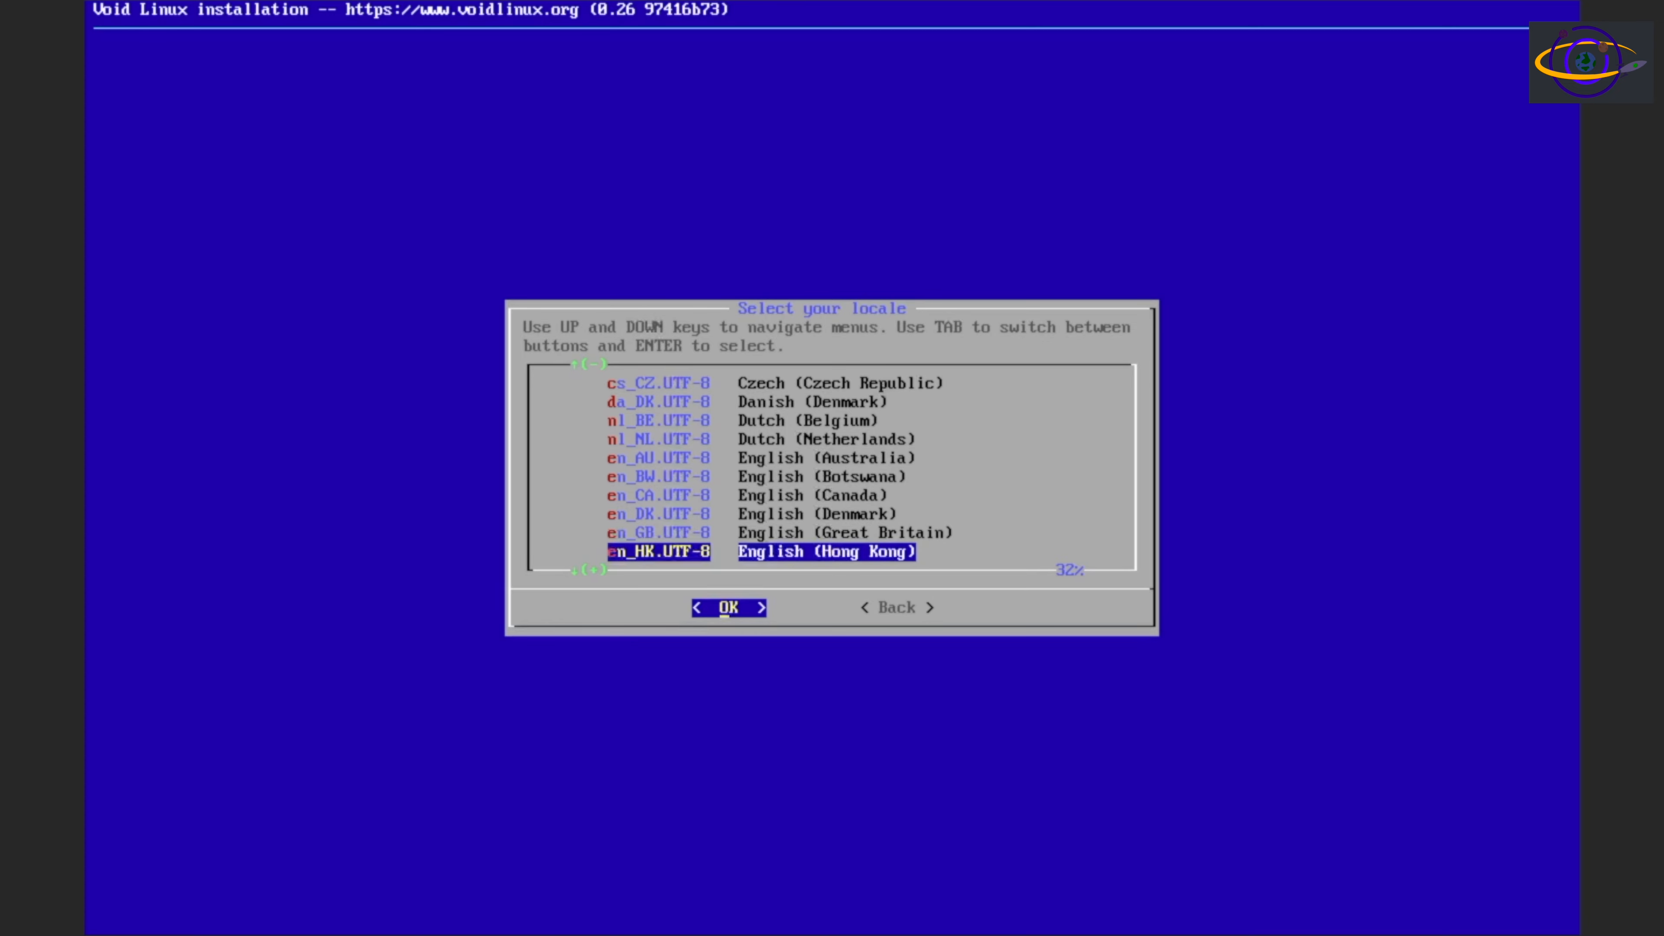
{"action": "key", "text": "Down"}
{"action": "key", "text": "Down"}
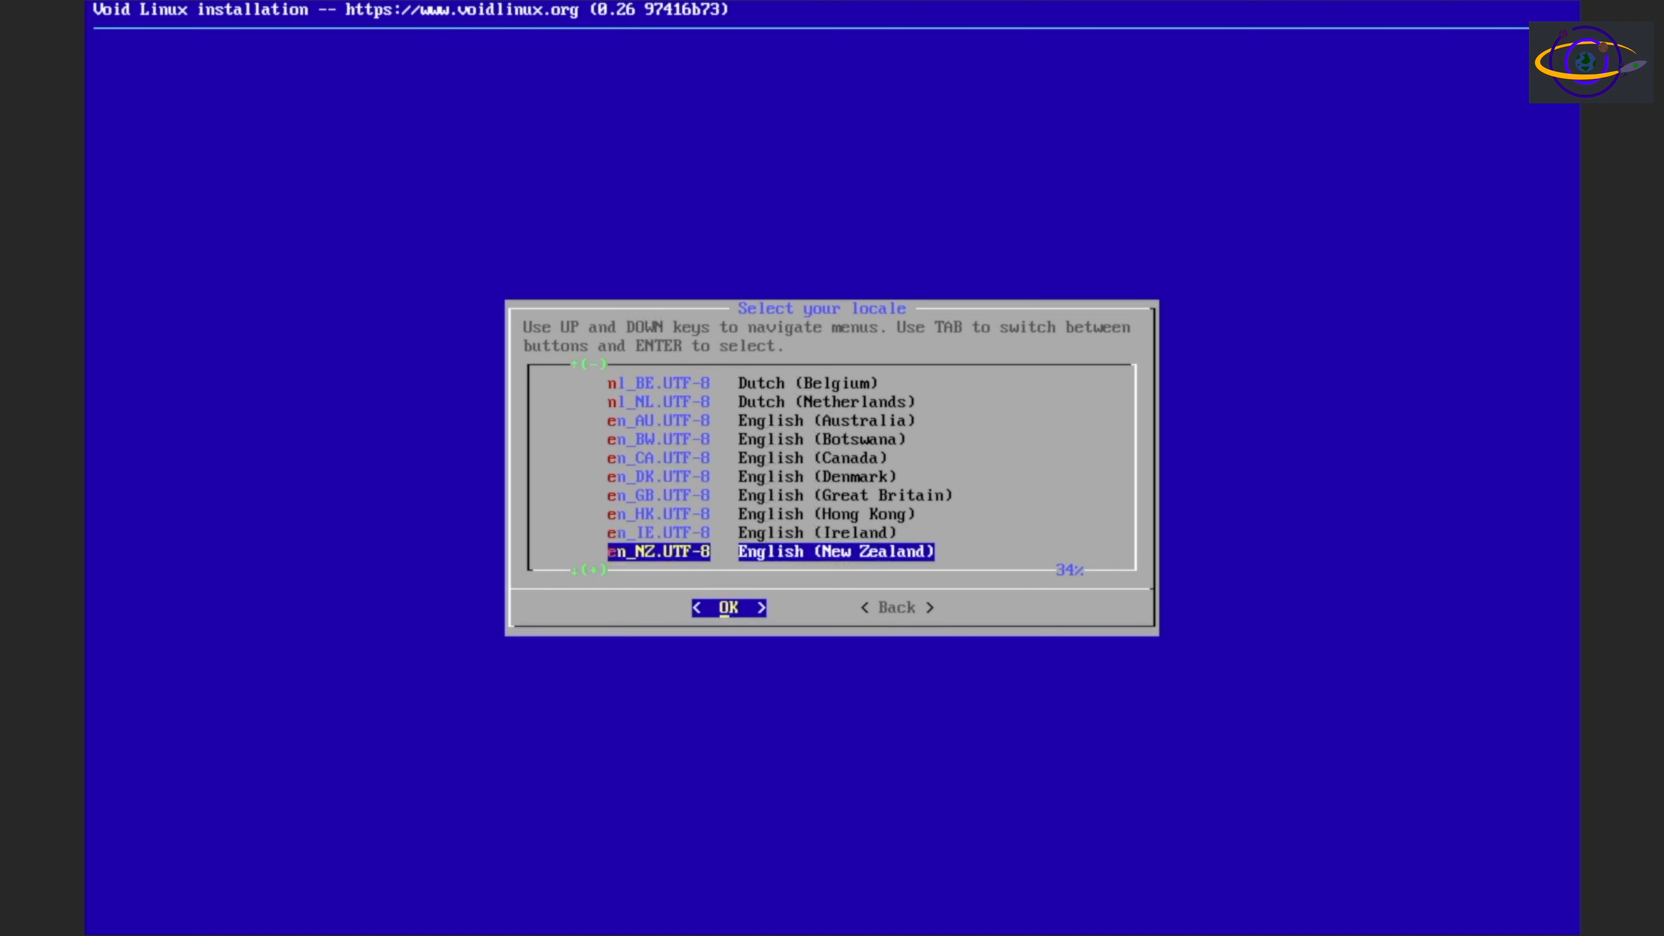
{"action": "key", "text": "Down"}
{"action": "key", "text": "Down"}
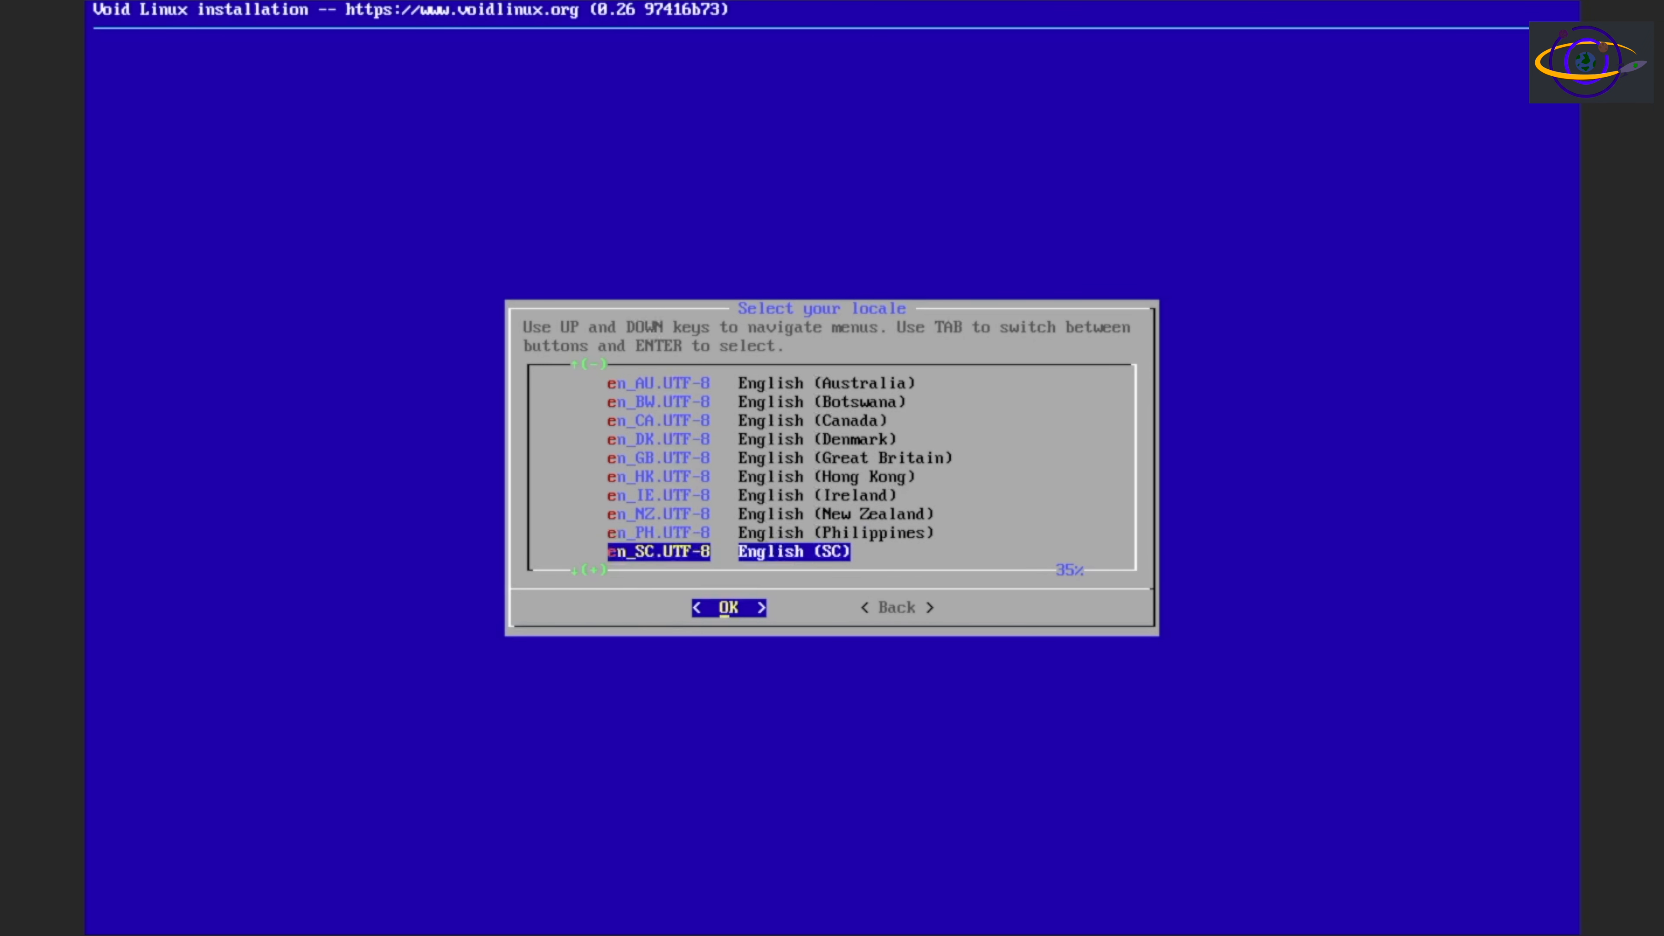
{"action": "key", "text": "Down"}
{"action": "key", "text": "Down"}
{"action": "key", "text": "Down"}
{"action": "key", "text": "Down"}
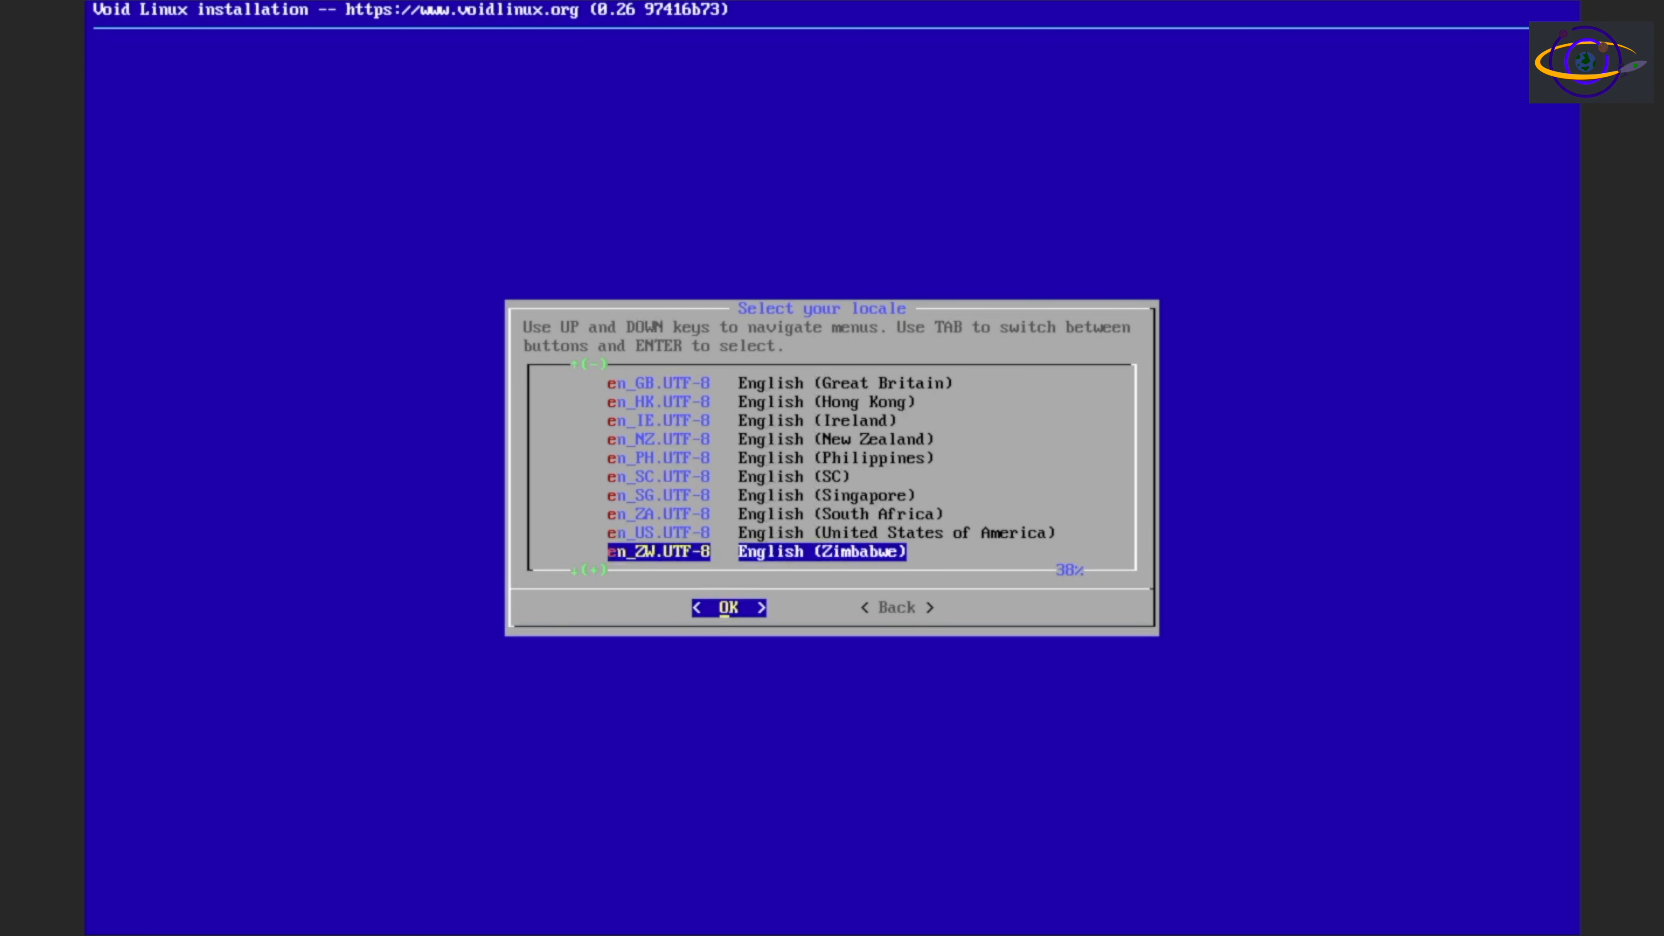
{"action": "key", "text": "Down"}
{"action": "key", "text": "Down"}
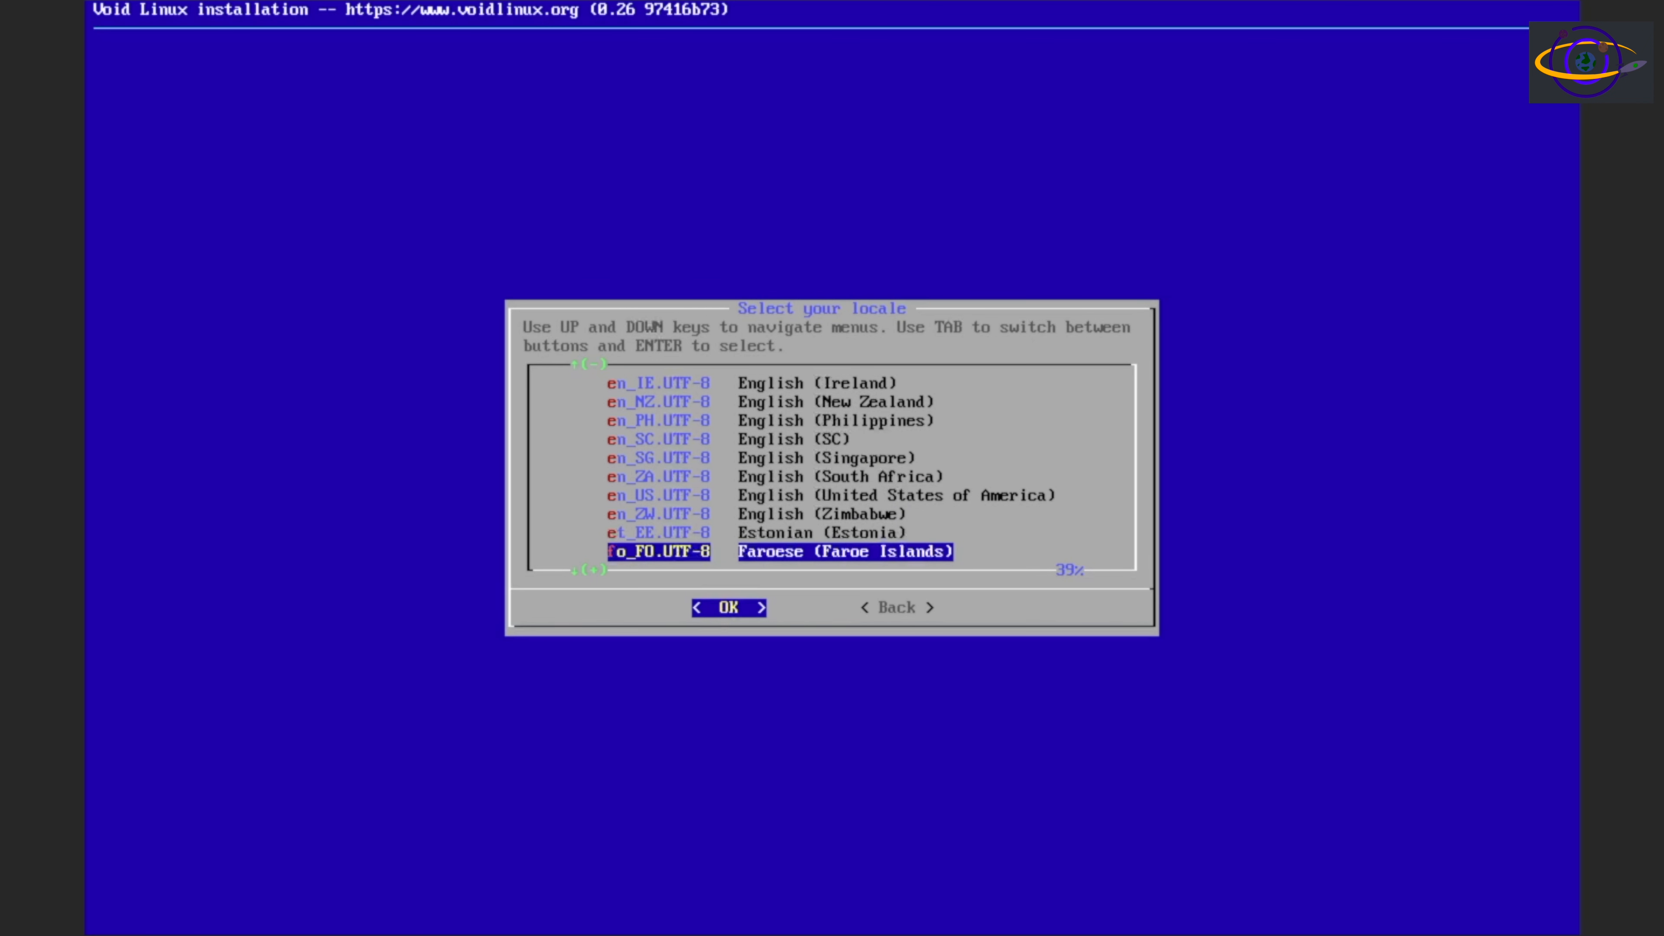
{"action": "key", "text": "Up"}
{"action": "key", "text": "Up"}
{"action": "key", "text": "Up"}
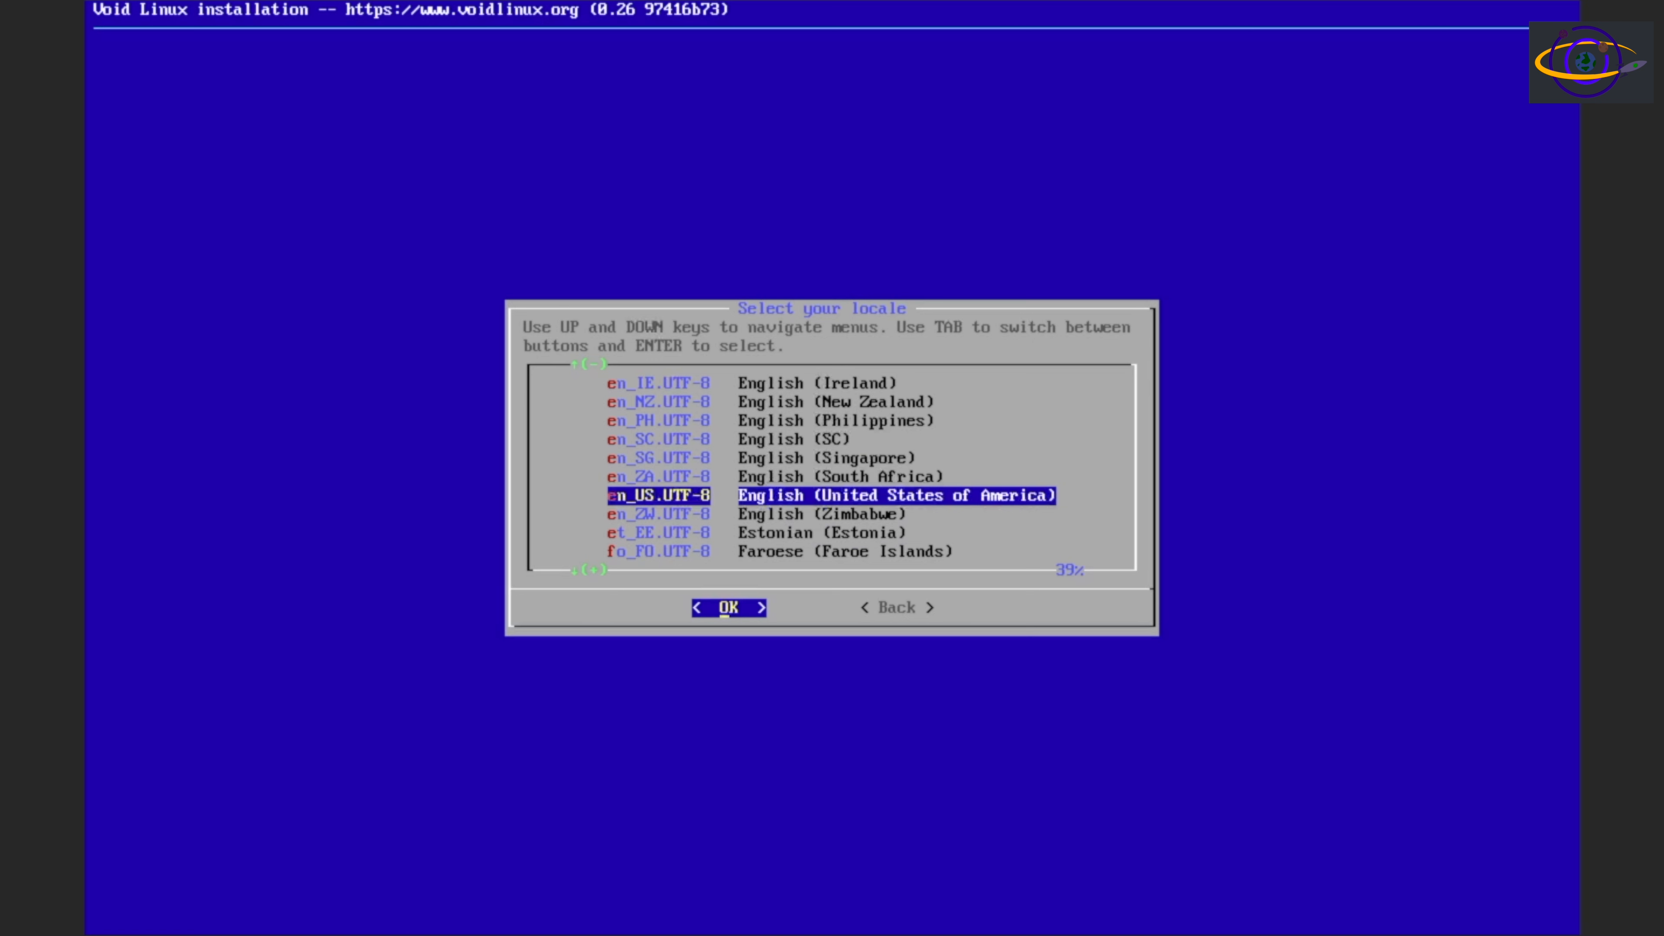
{"action": "key", "text": "Return"}
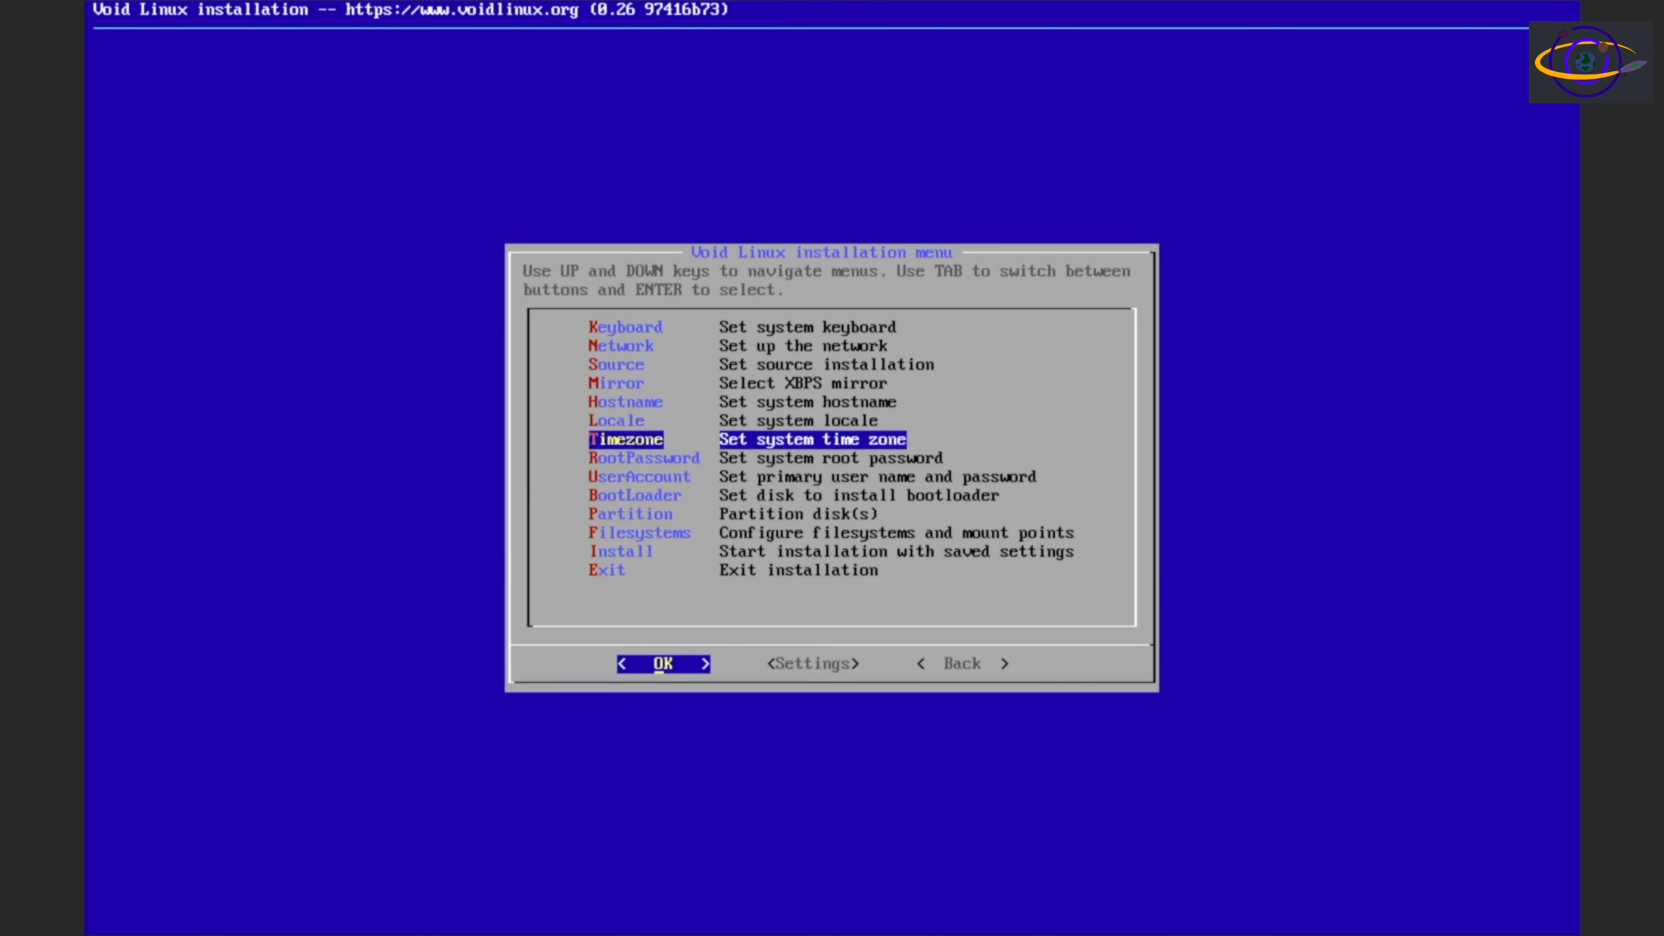
Set the system time zone to the America area with New York as the location
{"action": "key", "text": "Return"}
{"action": "key", "text": "Down"}
{"action": "key", "text": "Down"}
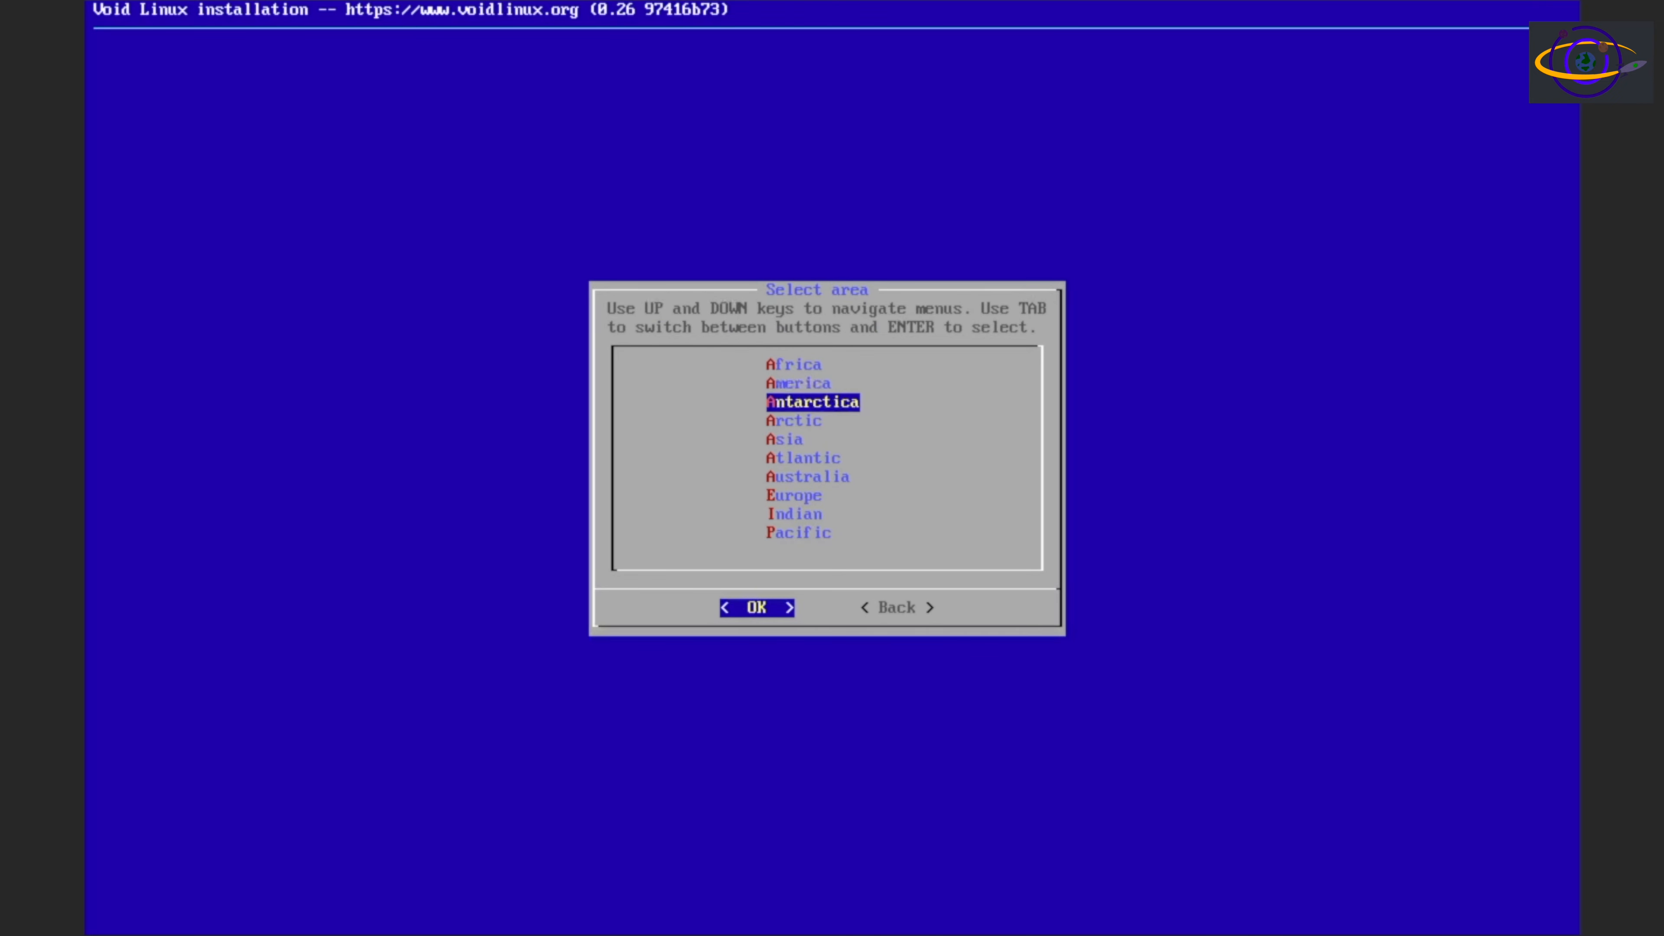
{"action": "key", "text": "Up"}
{"action": "key", "text": "Return"}
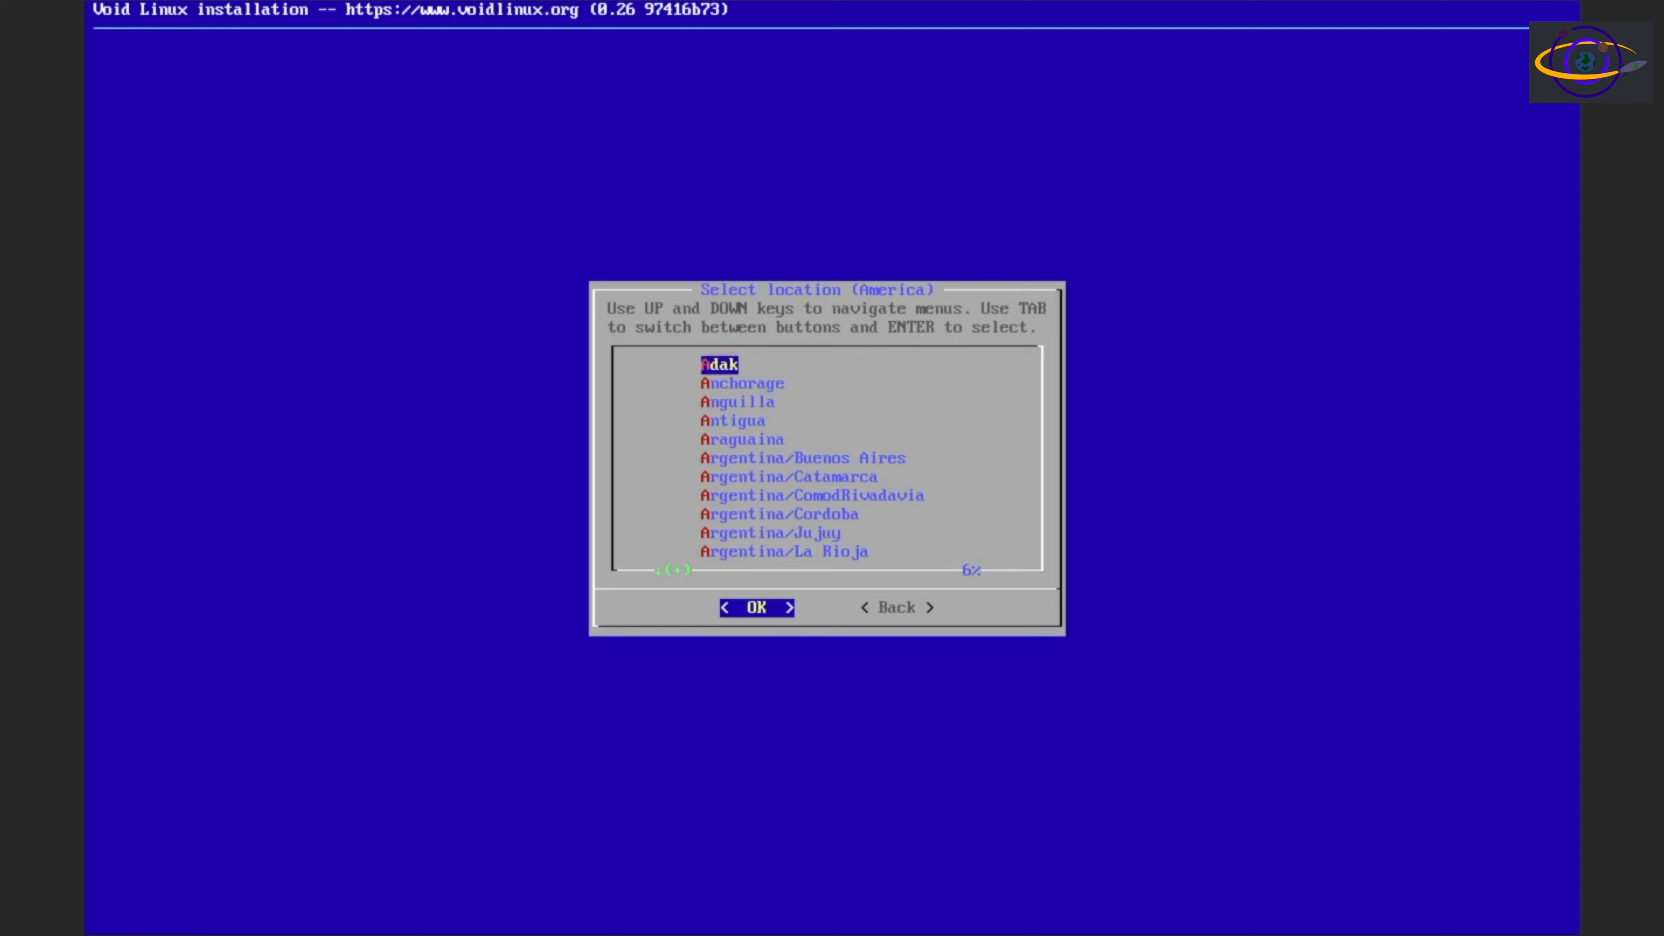
{"action": "key", "text": "n"}
{"action": "key", "text": "Down"}
{"action": "key", "text": "Down"}
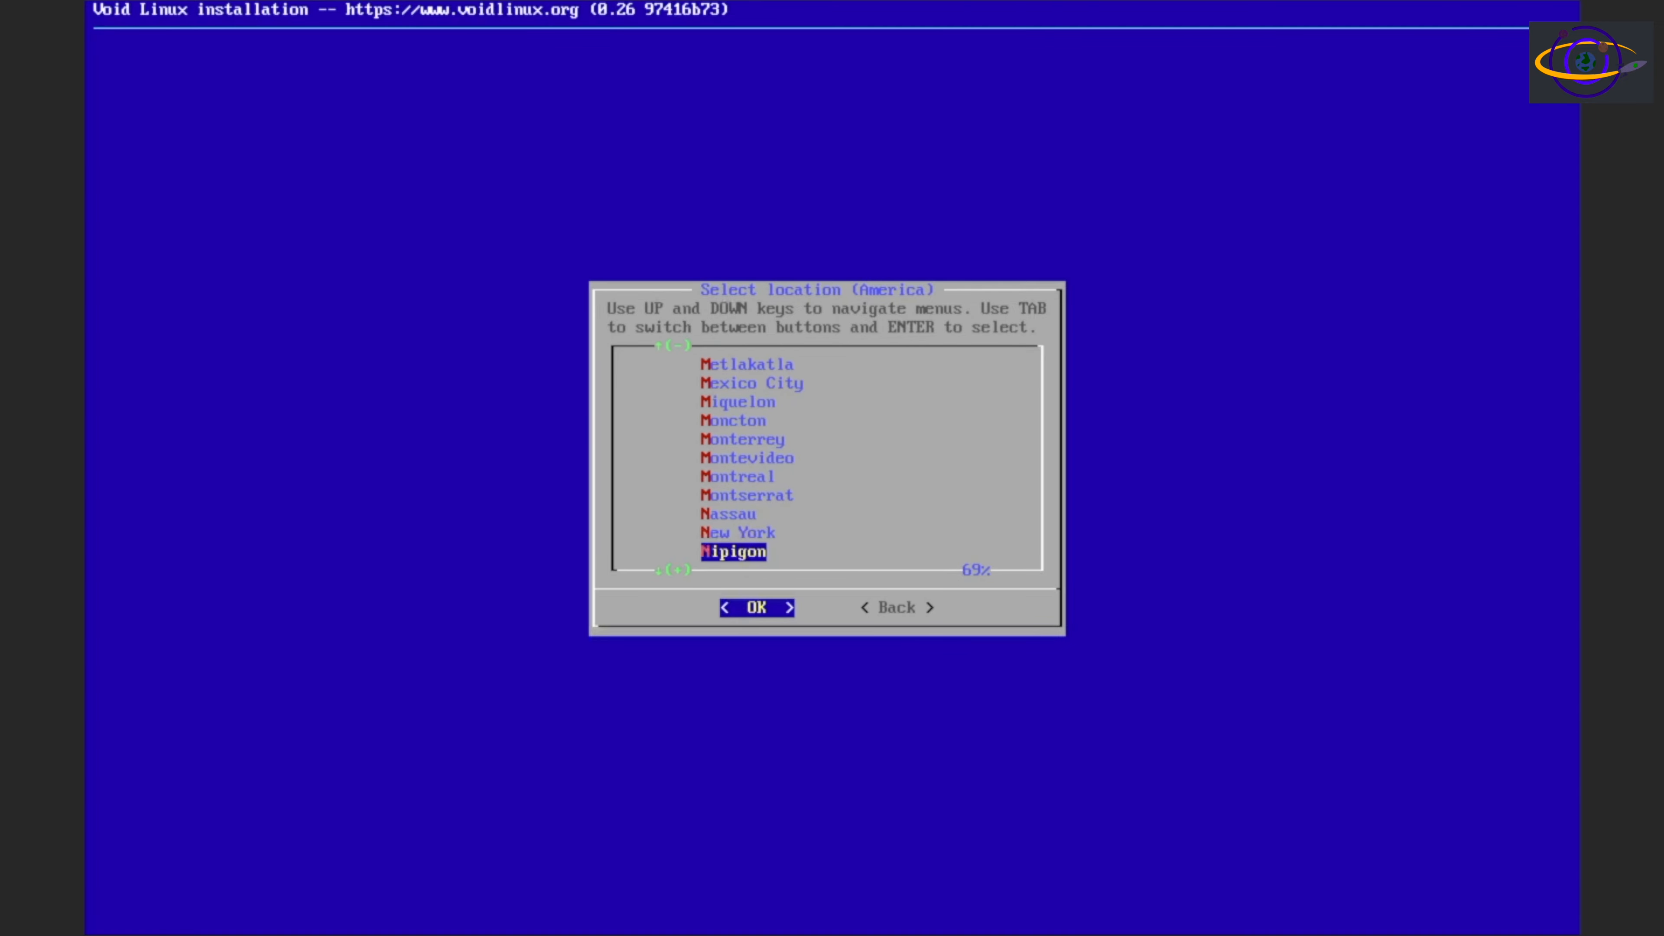
{"action": "key", "text": "Down"}
{"action": "key", "text": "Up"}
{"action": "key", "text": "Up"}
{"action": "key", "text": "Return"}
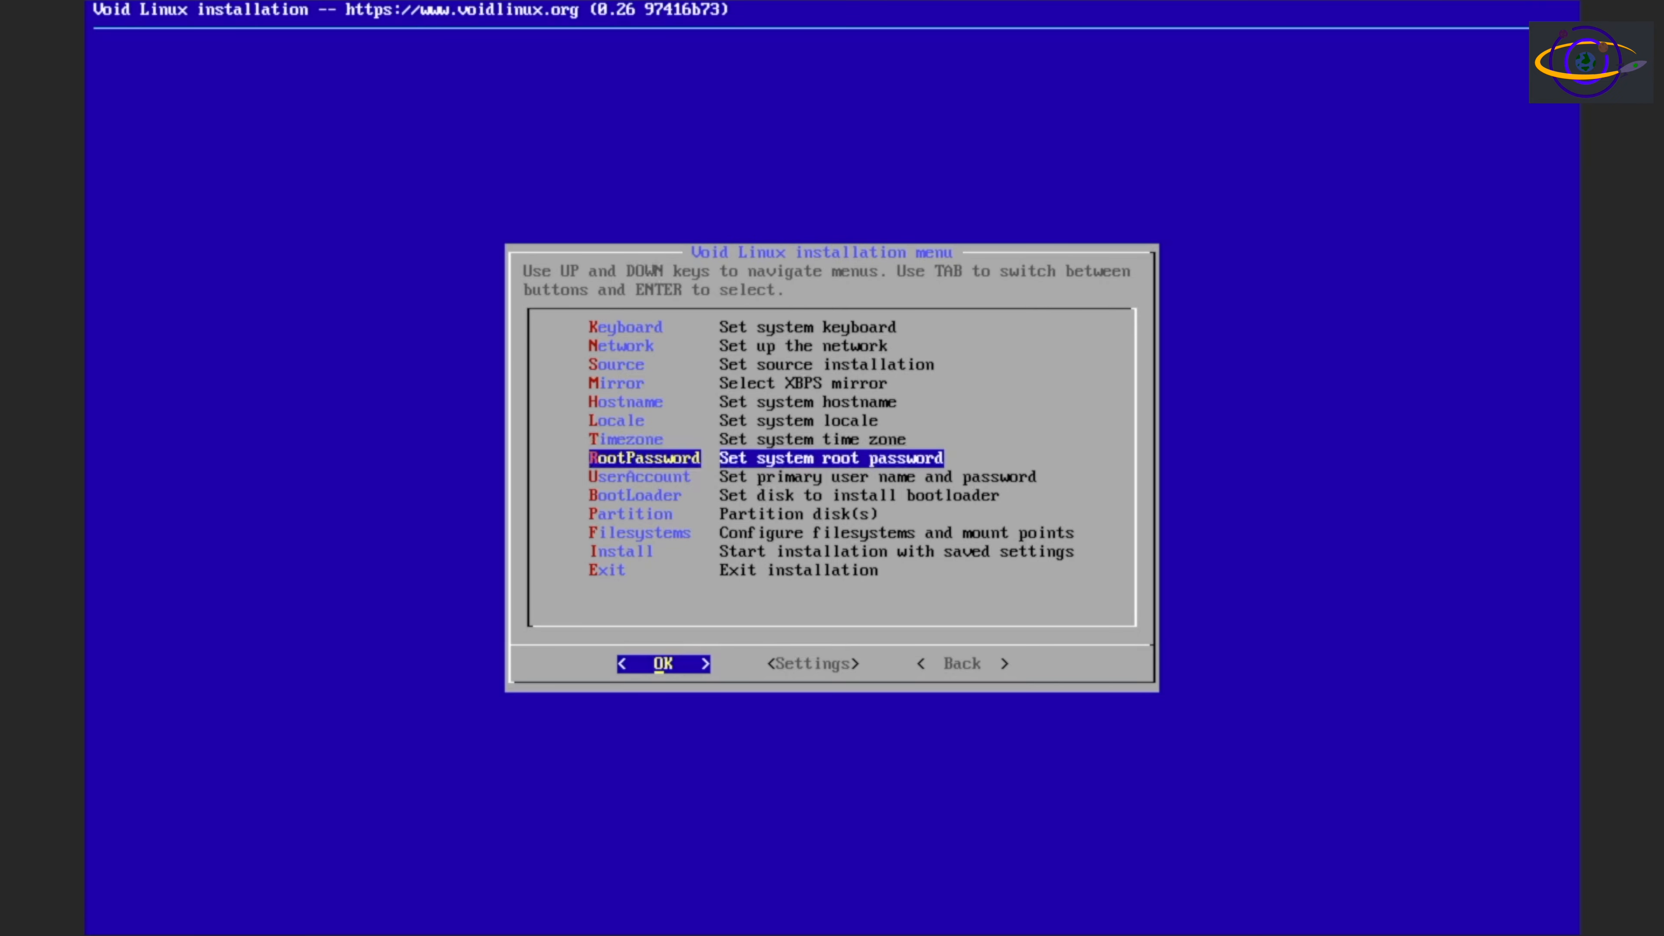
Set the system root password, entering it a second time to verify it
{"action": "key", "text": "Return"}
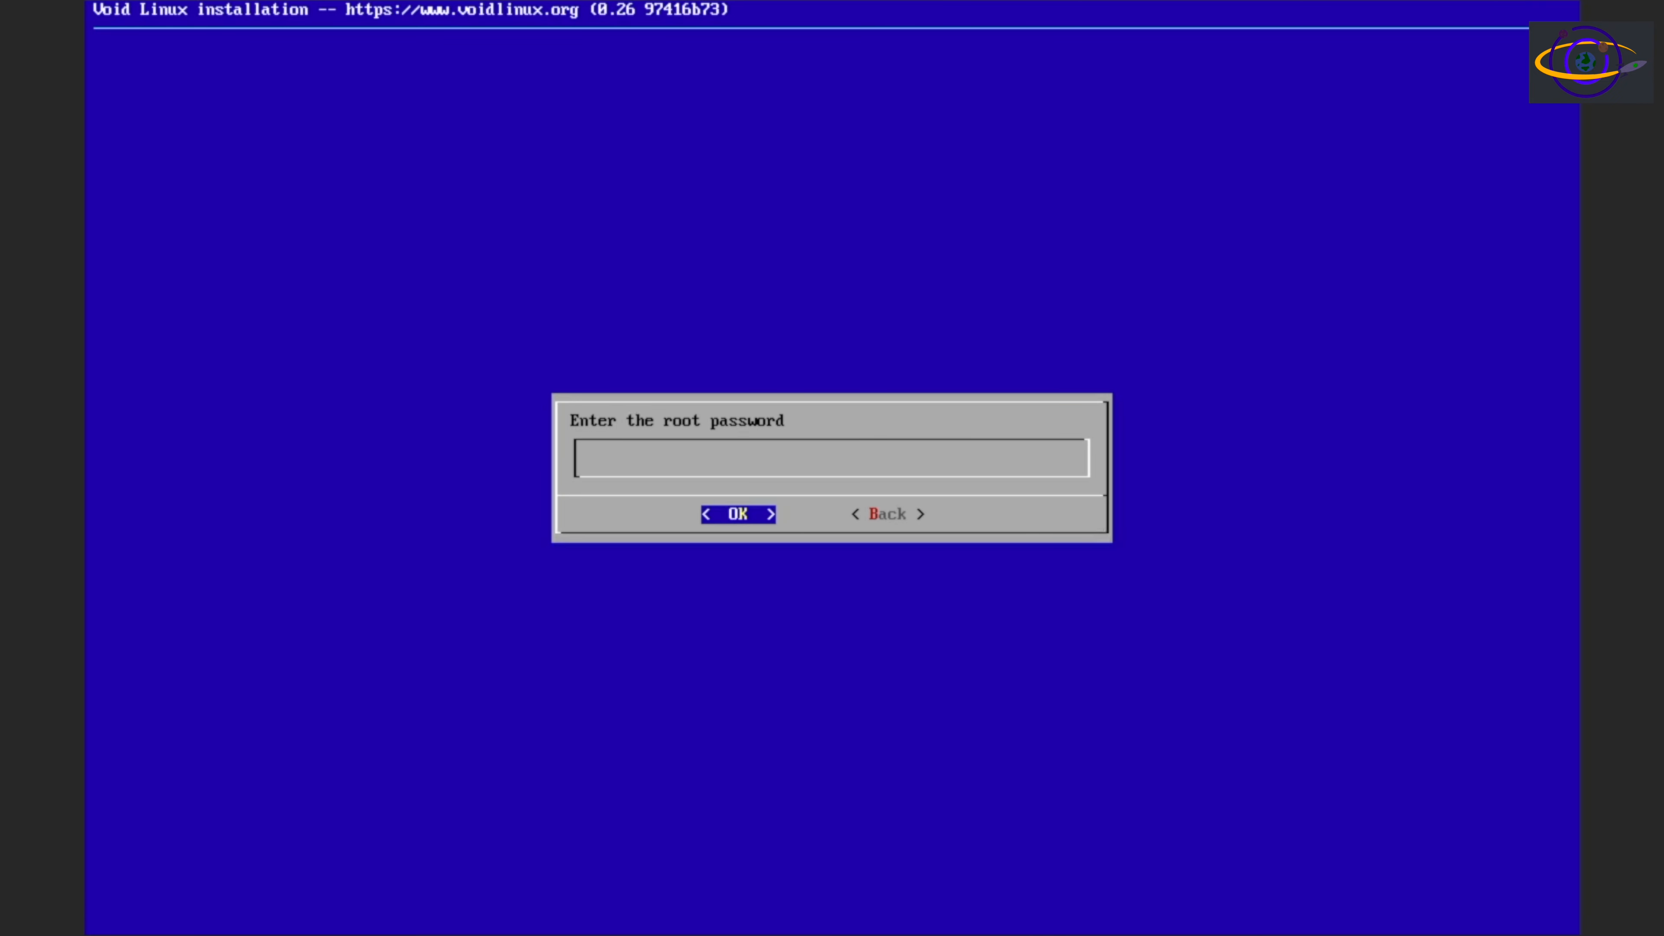
{"action": "type", "text": "***********"}
{"action": "key", "text": "Return"}
{"action": "type", "text": "***********"}
{"action": "key", "text": "Return"}
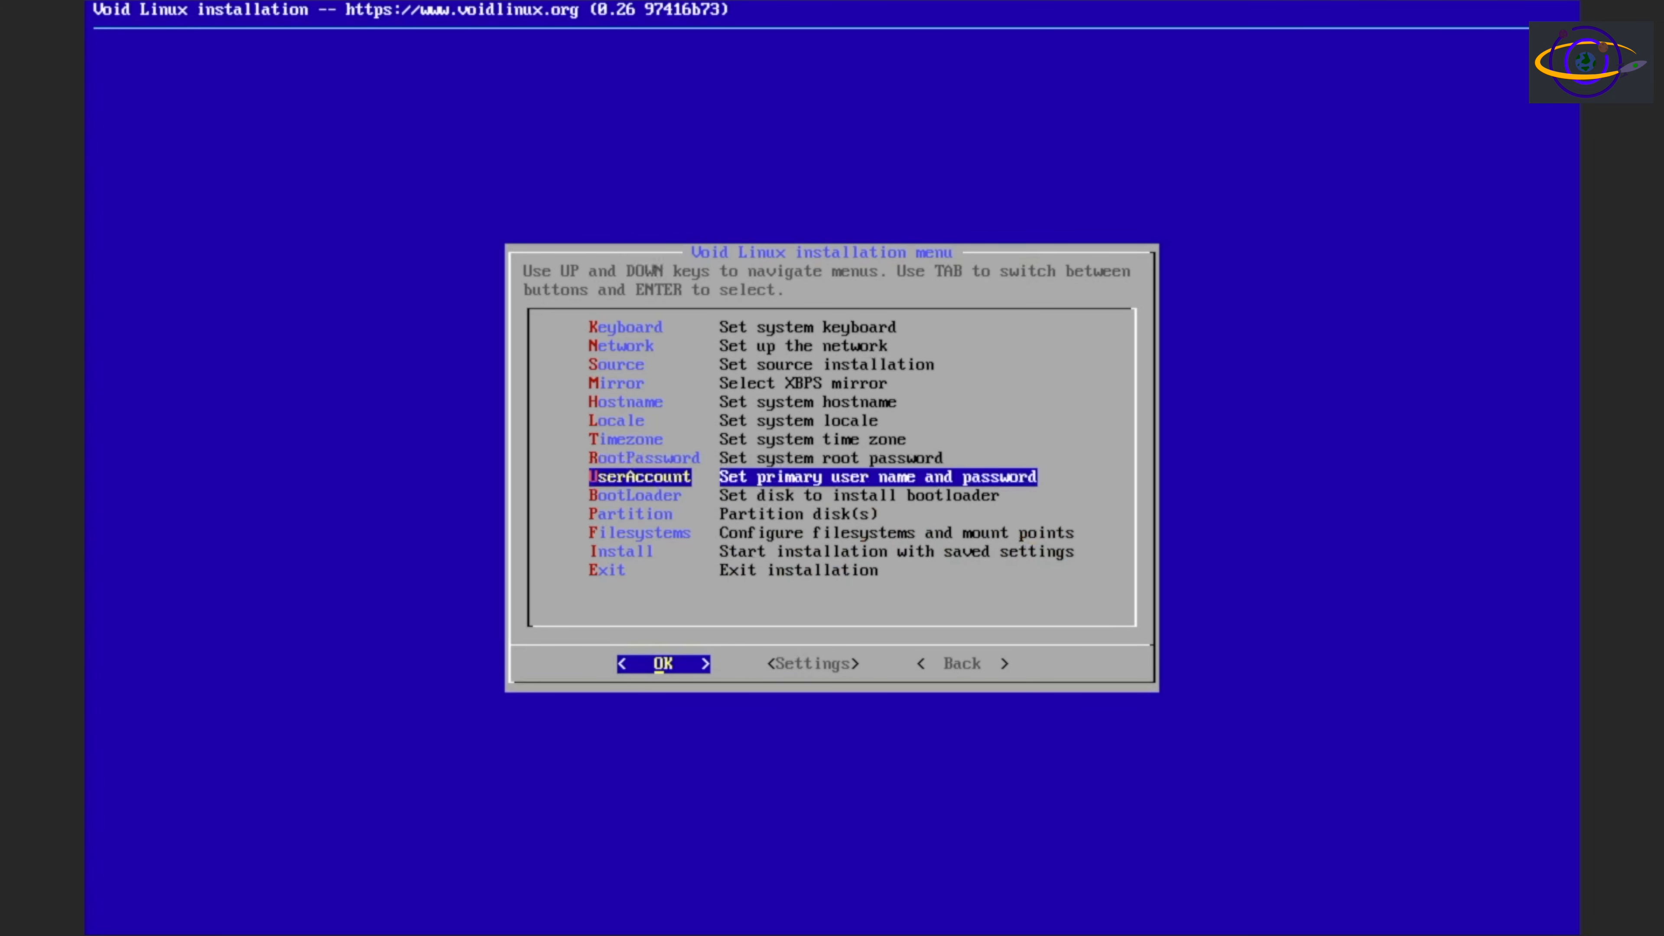
Create the primary user account with login name user1 and accept Void User as its display name
{"action": "key", "text": "Return"}
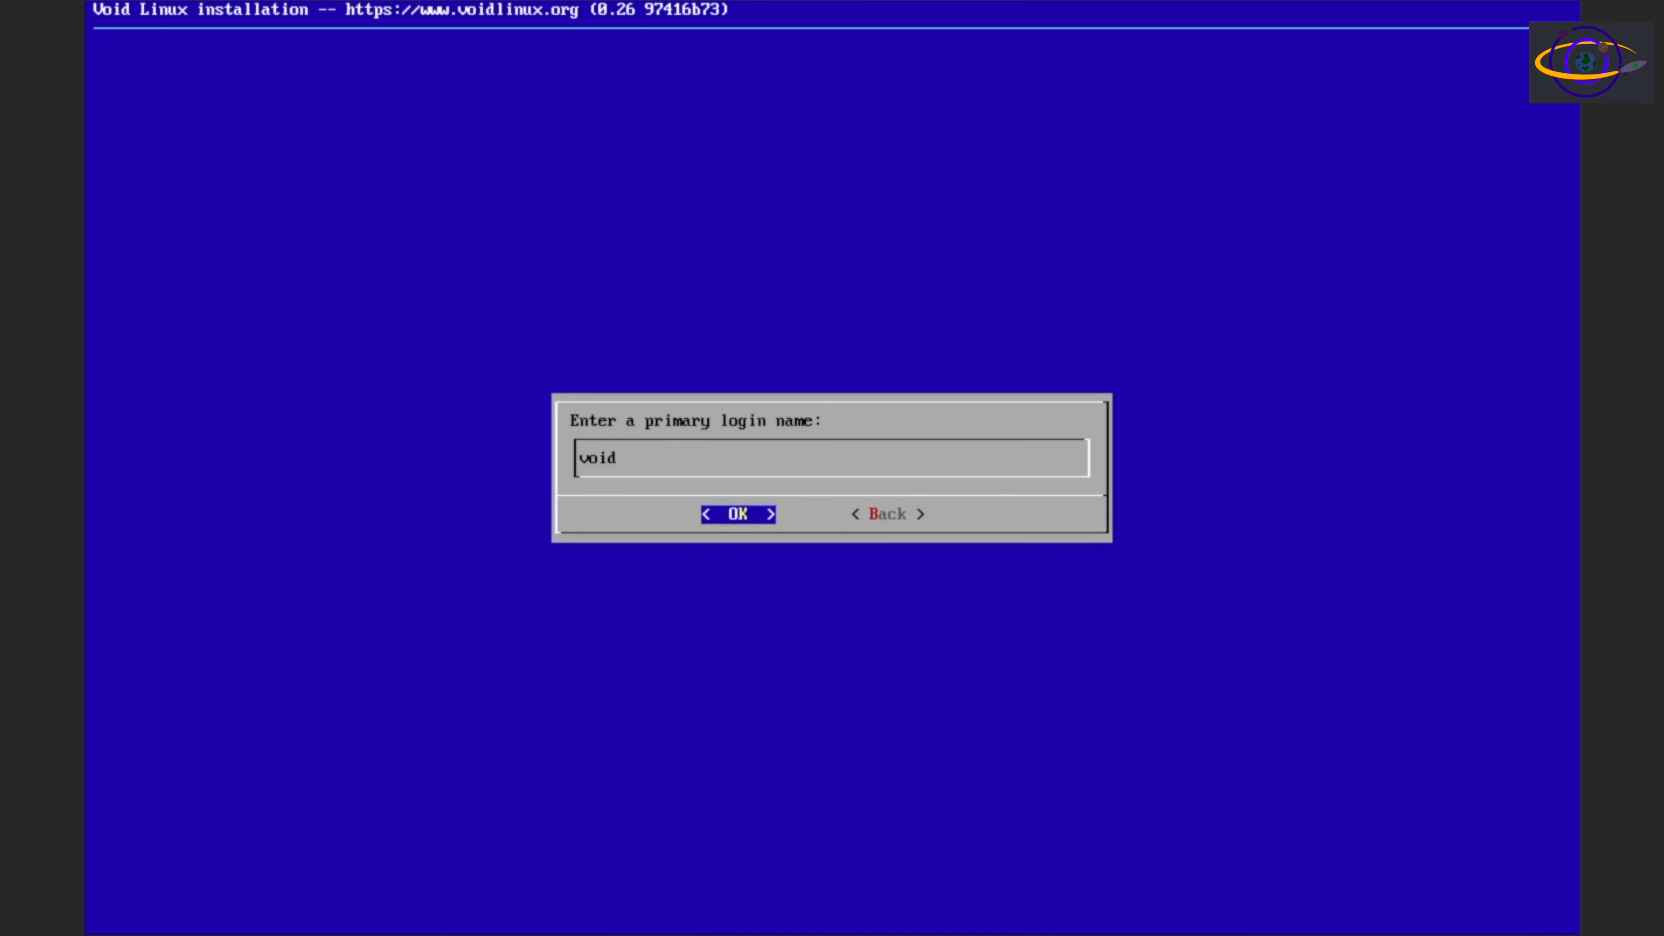
{"action": "key", "text": "BackSpace"}
{"action": "key", "text": "BackSpace"}
{"action": "key", "text": "BackSpace"}
{"action": "key", "text": "BackSpace"}
{"action": "type", "text": "user1"}
{"action": "key", "text": "Return"}
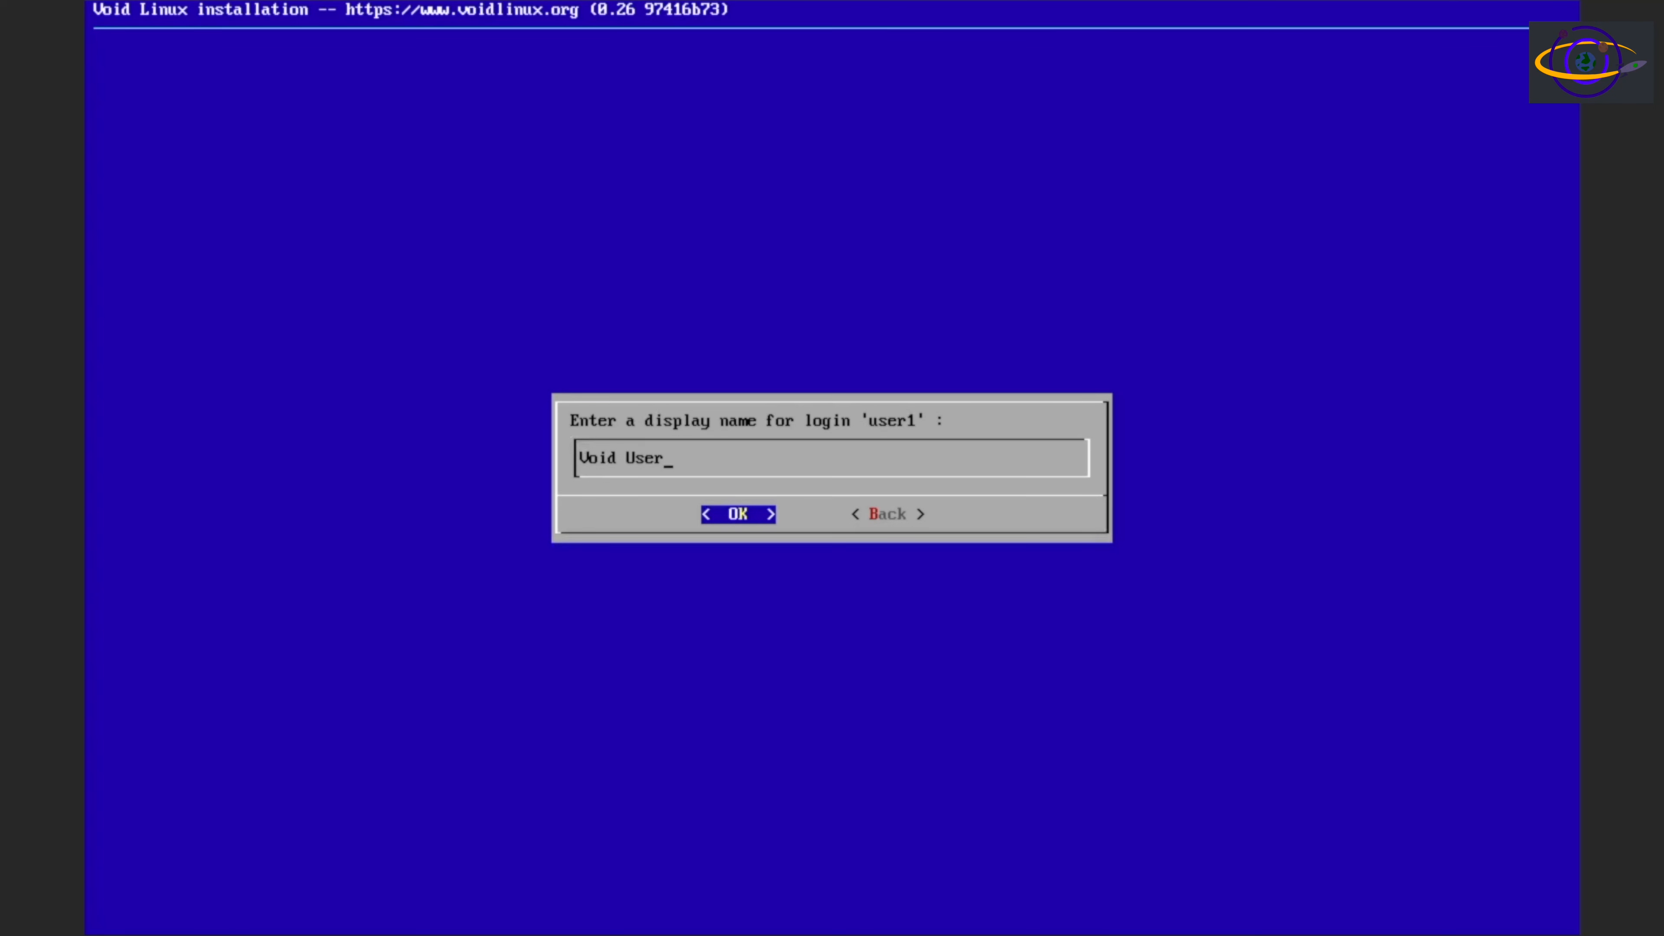
{"action": "key", "text": "Return"}
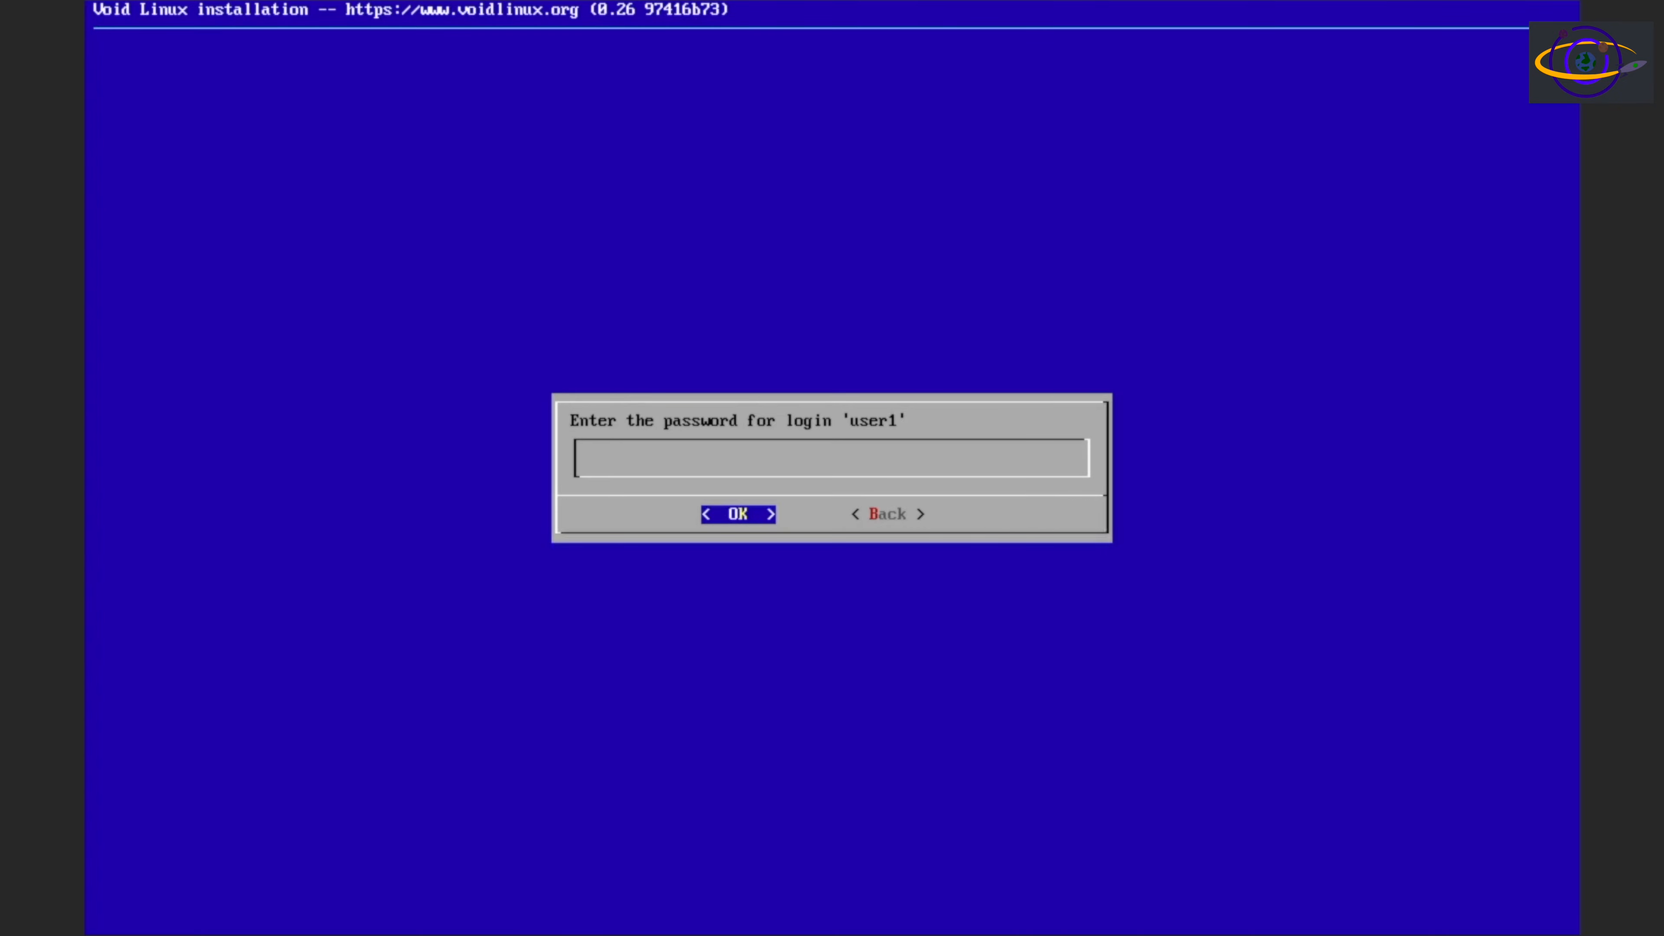
Enter the account password for login user1 and repeat it for verification
{"action": "type", "text": "**********"}
{"action": "key", "text": "Return"}
{"action": "type", "text": "***********"}
{"action": "key", "text": "Return"}
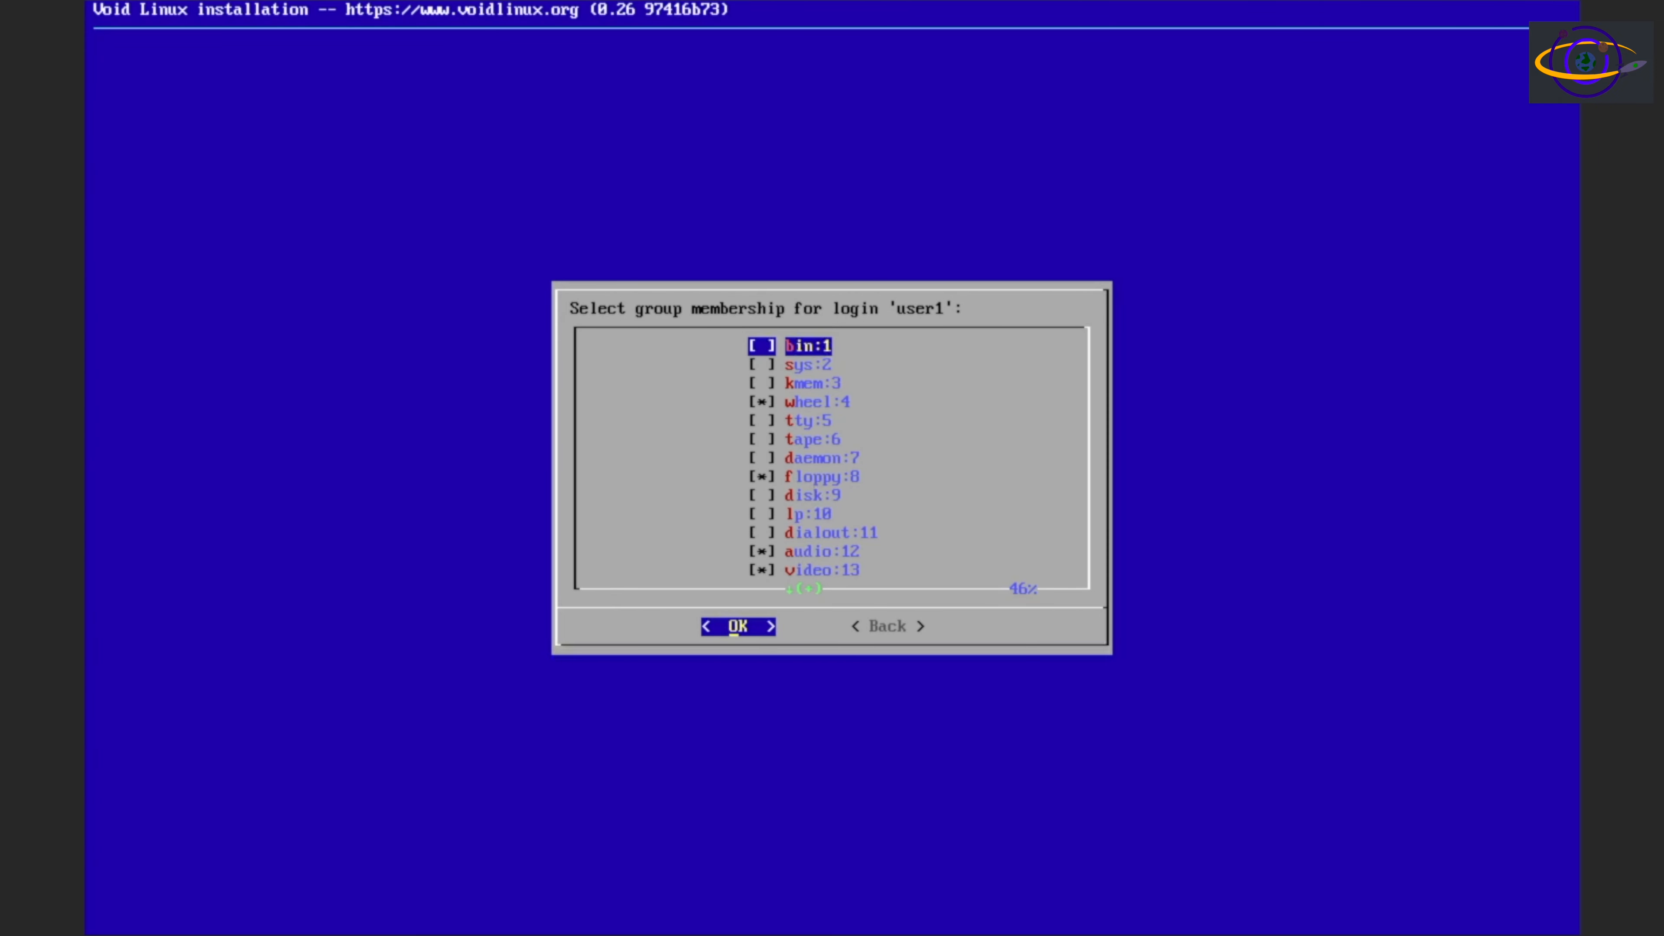
Review the group membership list for user1 and accept the preselected groups, including wheel, floppy, audio, video, cdrom, optical, kvm, users and xbuilder
{"action": "key", "text": "Down"}
{"action": "key", "text": "Down"}
{"action": "key", "text": "Down"}
{"action": "key", "text": "Down"}
{"action": "key", "text": "Down"}
{"action": "key", "text": "Down"}
{"action": "key", "text": "Down"}
{"action": "key", "text": "Down"}
{"action": "key", "text": "Down"}
{"action": "key", "text": "Down"}
{"action": "key", "text": "Down"}
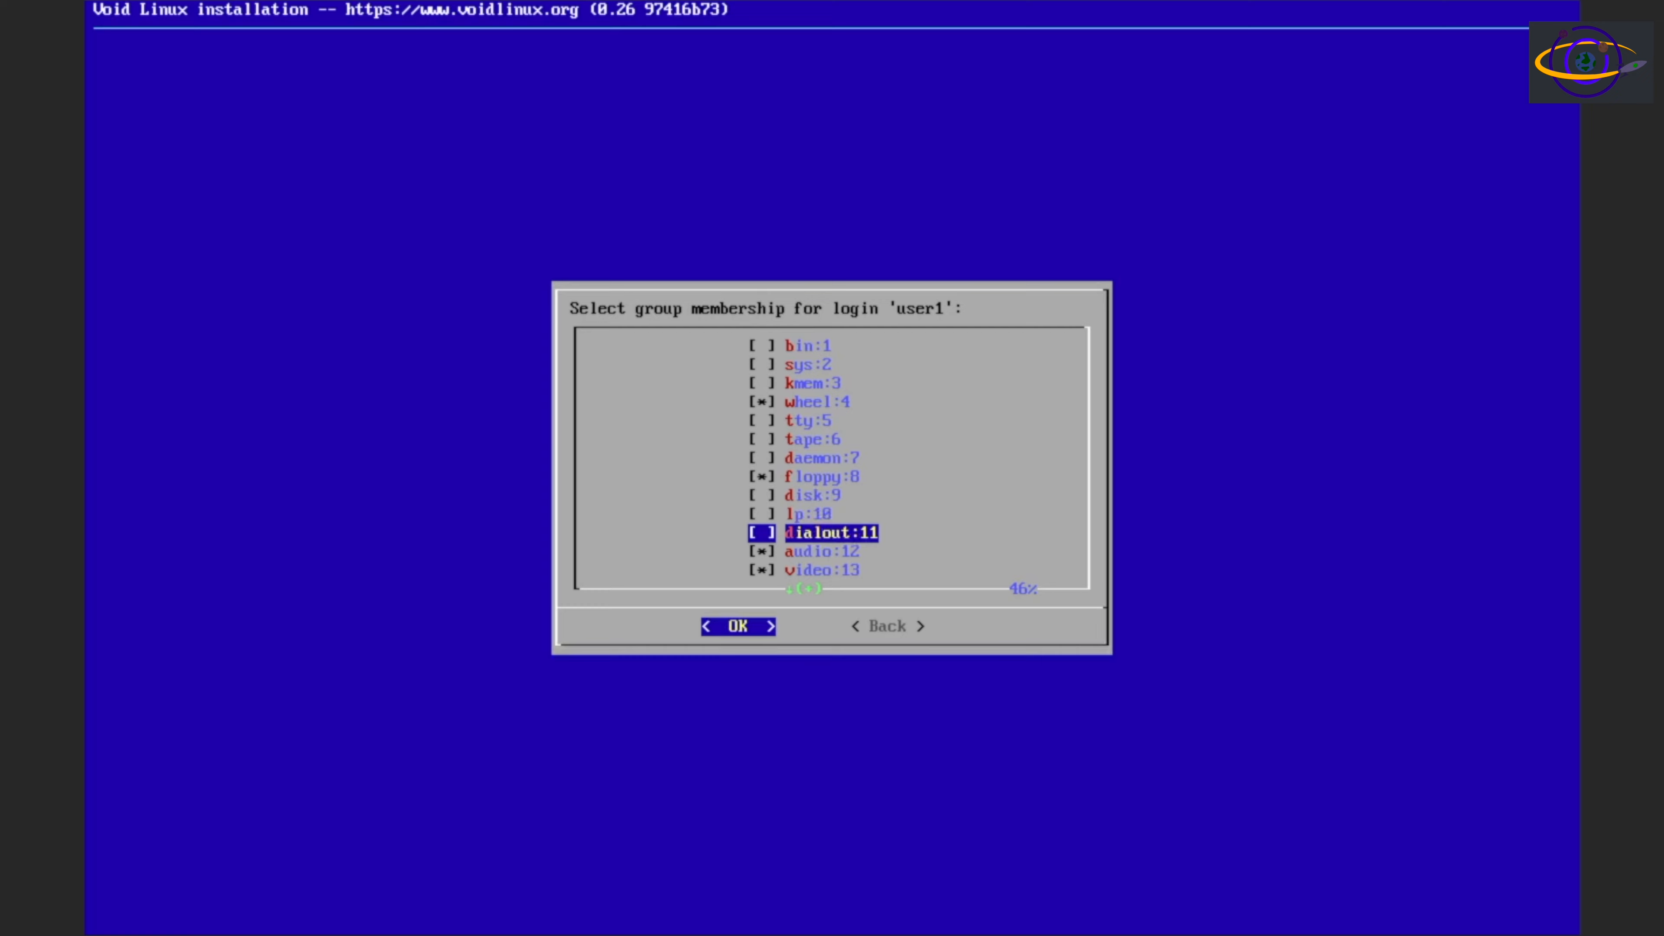
{"action": "key", "text": "Down"}
{"action": "key", "text": "Down"}
{"action": "key", "text": "Down"}
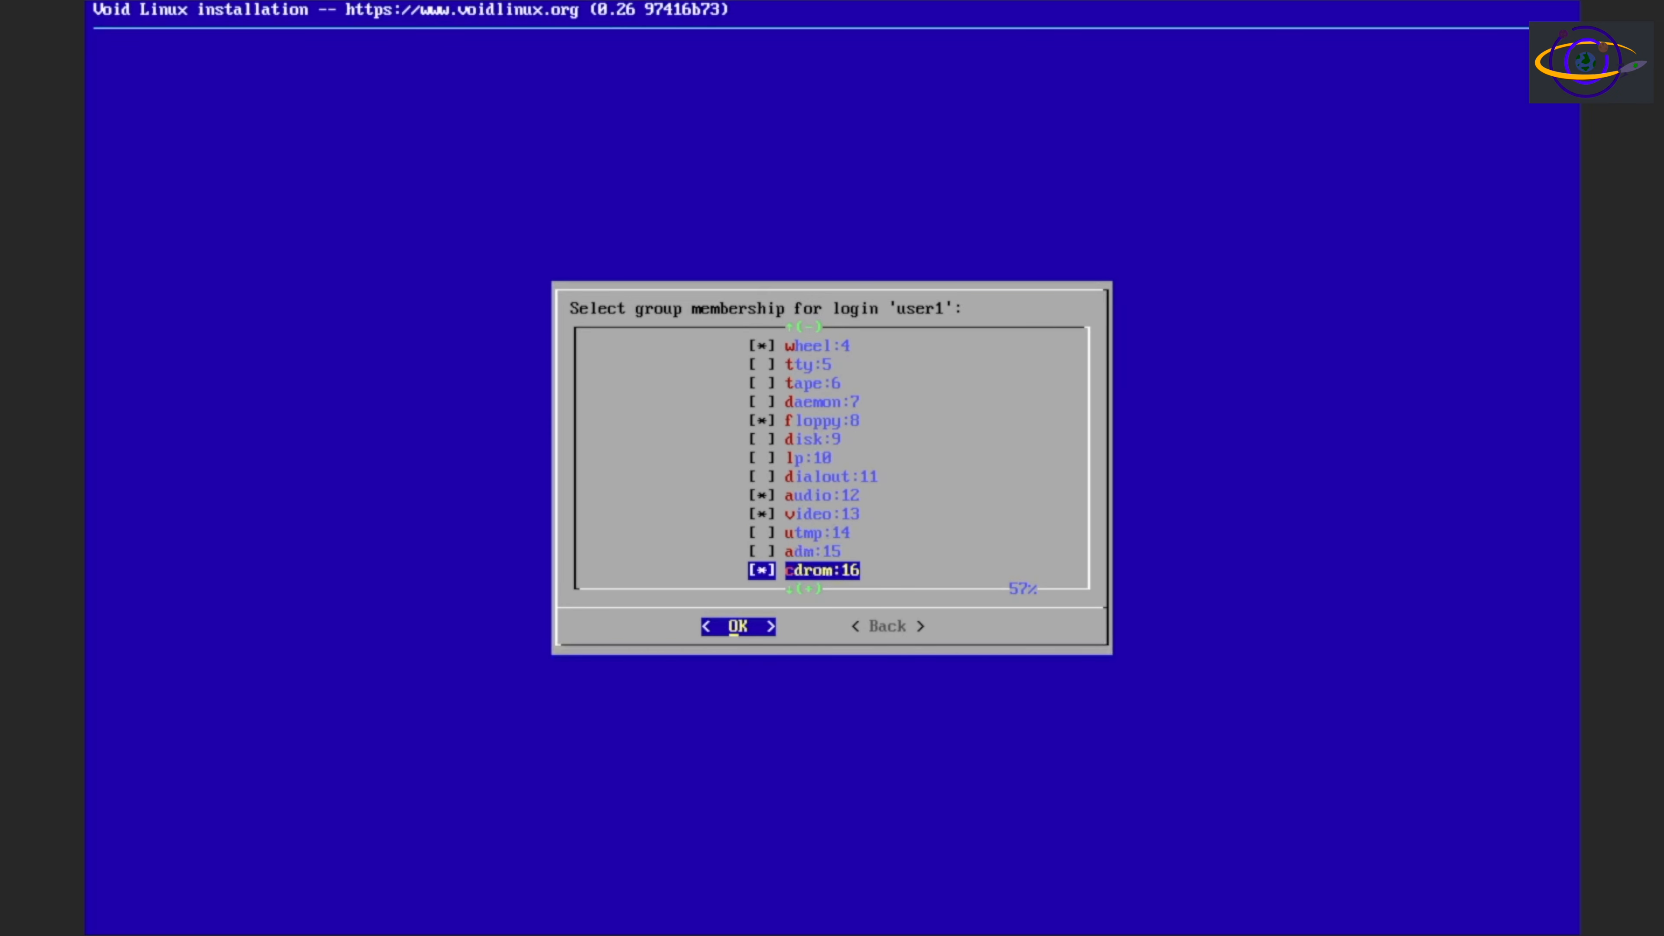
{"action": "key", "text": "Down"}
{"action": "key", "text": "Down"}
{"action": "key", "text": "Down"}
{"action": "key", "text": "Down"}
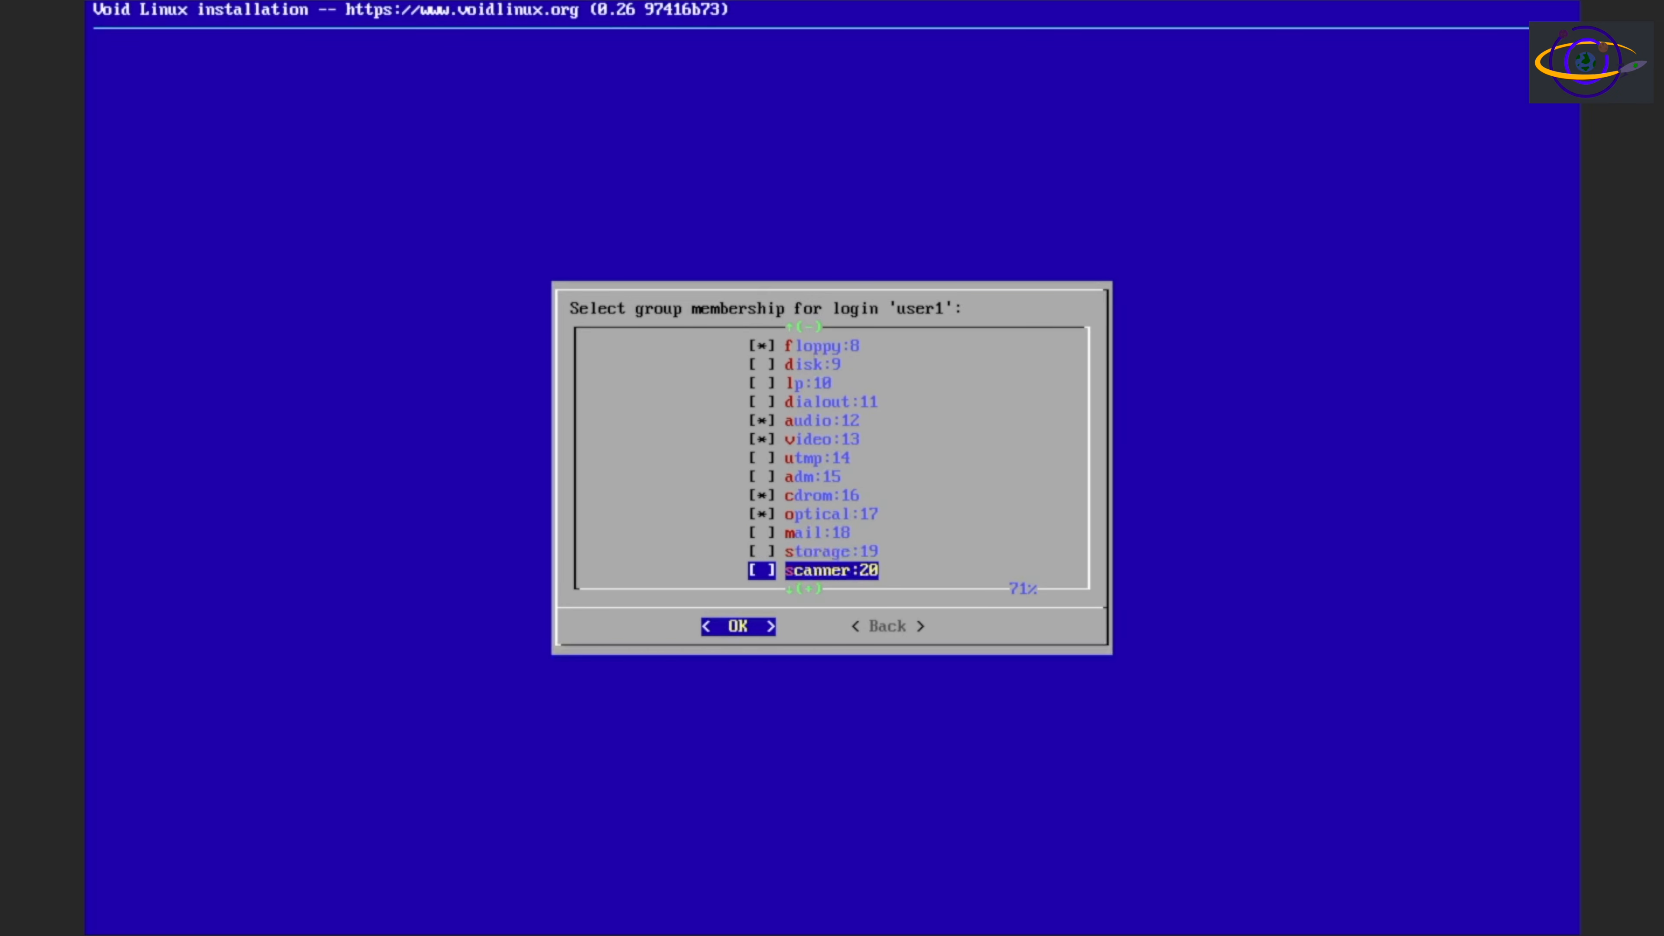
{"action": "key", "text": "Up"}
{"action": "key", "text": "Up"}
{"action": "key", "text": "Up"}
{"action": "key", "text": "Up"}
{"action": "key", "text": "Up"}
{"action": "key", "text": "Up"}
{"action": "key", "text": "Up"}
{"action": "key", "text": "Up"}
{"action": "key", "text": "Up"}
{"action": "key", "text": "Up"}
{"action": "key", "text": "Up"}
{"action": "key", "text": "Up"}
{"action": "key", "text": "Up"}
{"action": "key", "text": "Up"}
{"action": "key", "text": "Up"}
{"action": "key", "text": "Up"}
{"action": "key", "text": "Up"}
{"action": "key", "text": "Up"}
{"action": "key", "text": "Up"}
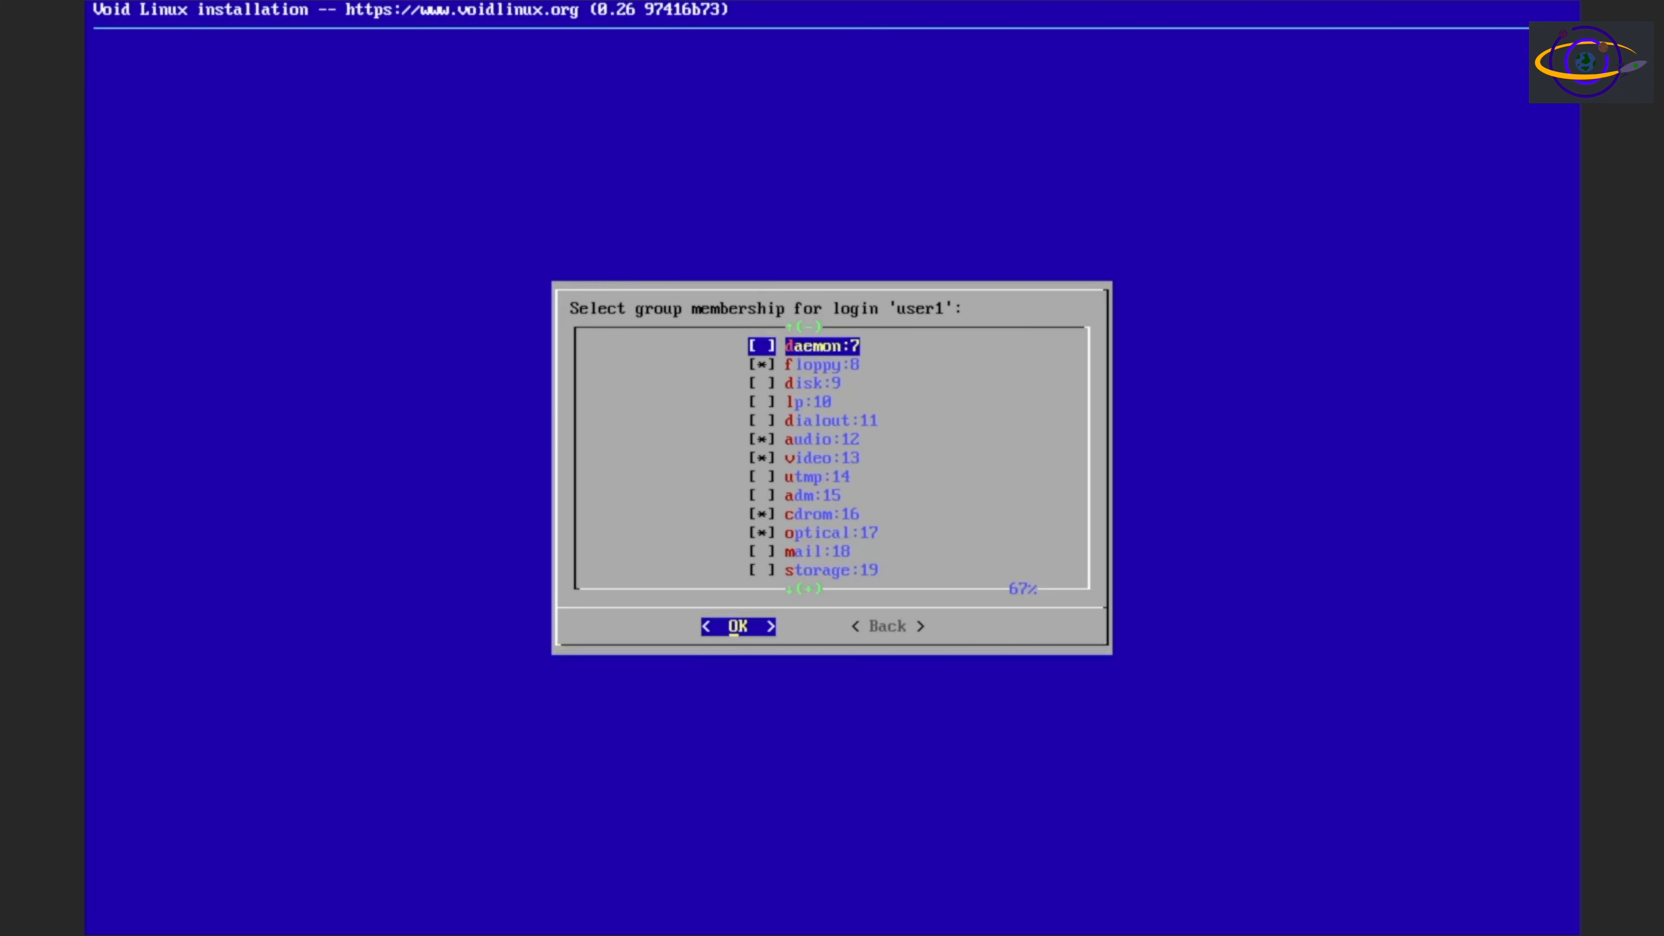
{"action": "key", "text": "Down"}
{"action": "key", "text": "Down"}
{"action": "key", "text": "Down"}
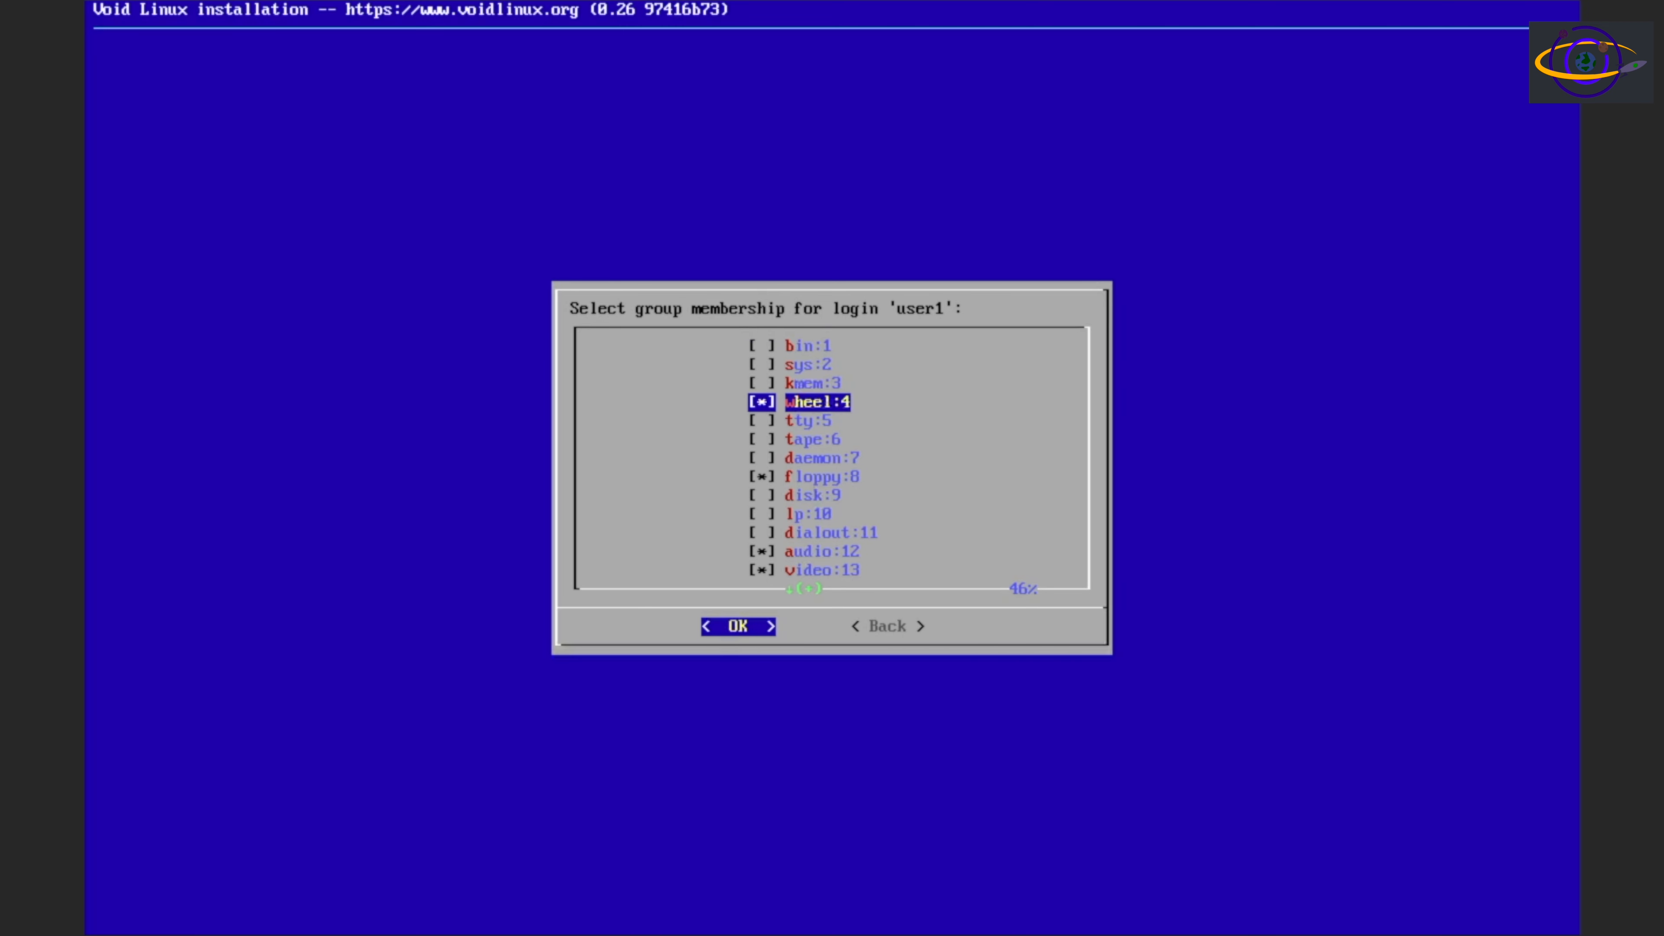
{"action": "key", "text": "Down"}
{"action": "key", "text": "Down"}
{"action": "key", "text": "Down"}
{"action": "key", "text": "Down"}
{"action": "key", "text": "Down"}
{"action": "key", "text": "Down"}
{"action": "key", "text": "Down"}
{"action": "key", "text": "Down"}
{"action": "key", "text": "Down"}
{"action": "key", "text": "Down"}
{"action": "key", "text": "Down"}
{"action": "key", "text": "Down"}
{"action": "key", "text": "Down"}
{"action": "key", "text": "Down"}
{"action": "key", "text": "Down"}
{"action": "key", "text": "Down"}
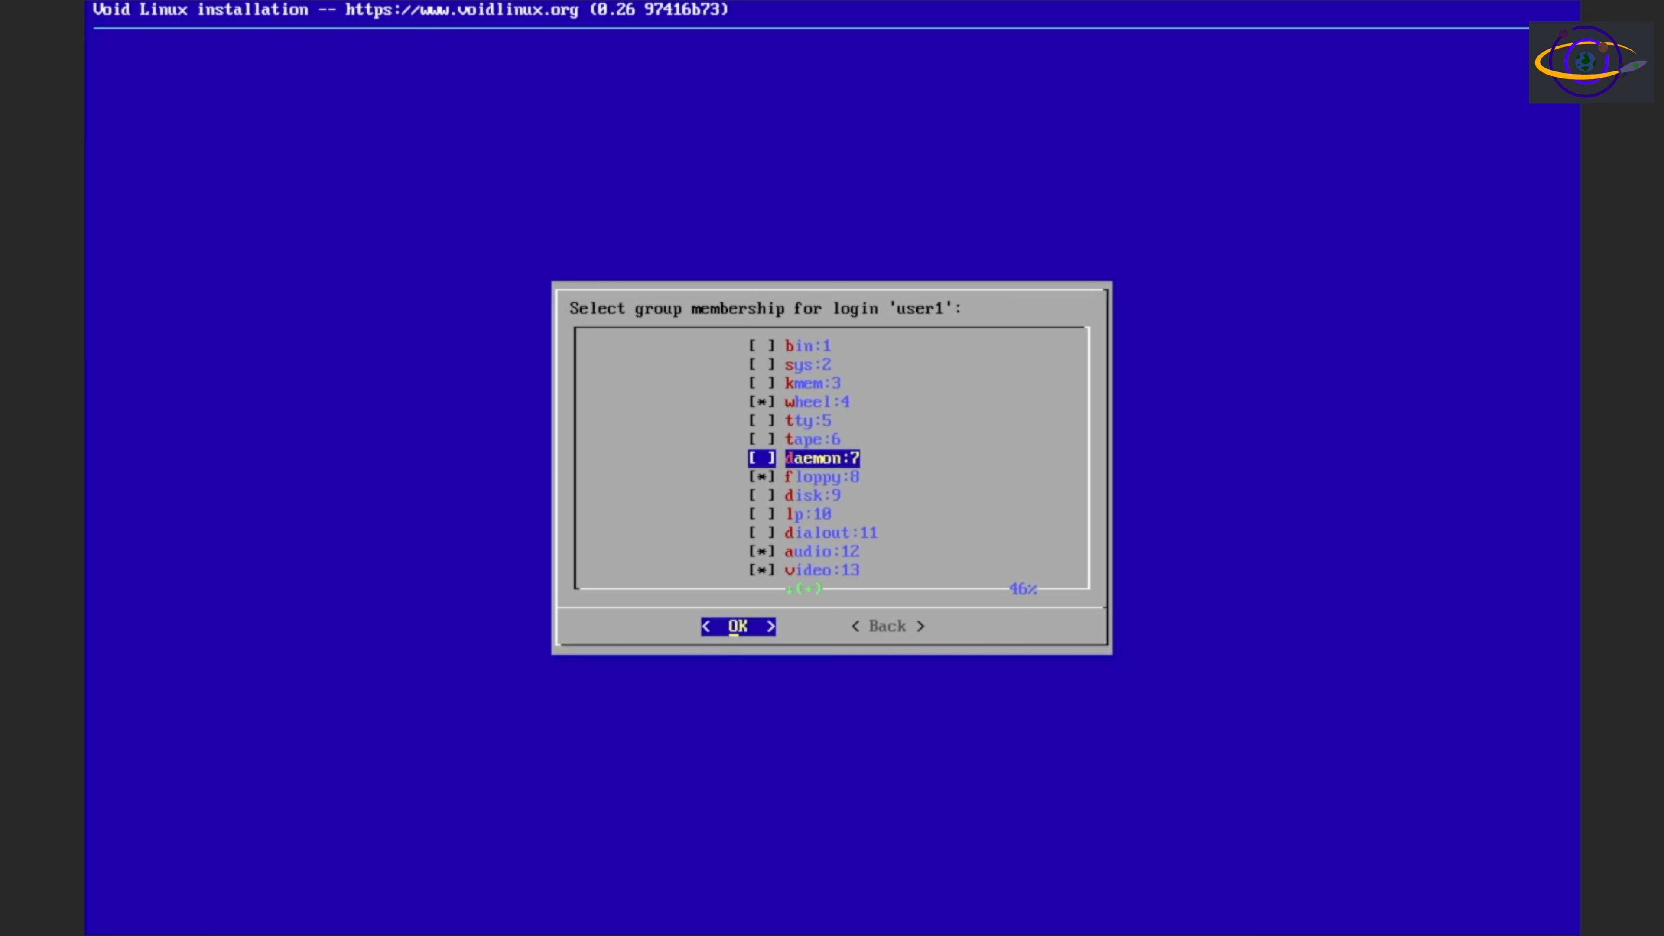
{"action": "key", "text": "Down"}
{"action": "key", "text": "Down"}
{"action": "key", "text": "Down"}
{"action": "key", "text": "Down"}
{"action": "key", "text": "Down"}
{"action": "key", "text": "Down"}
{"action": "key", "text": "Down"}
{"action": "key", "text": "Down"}
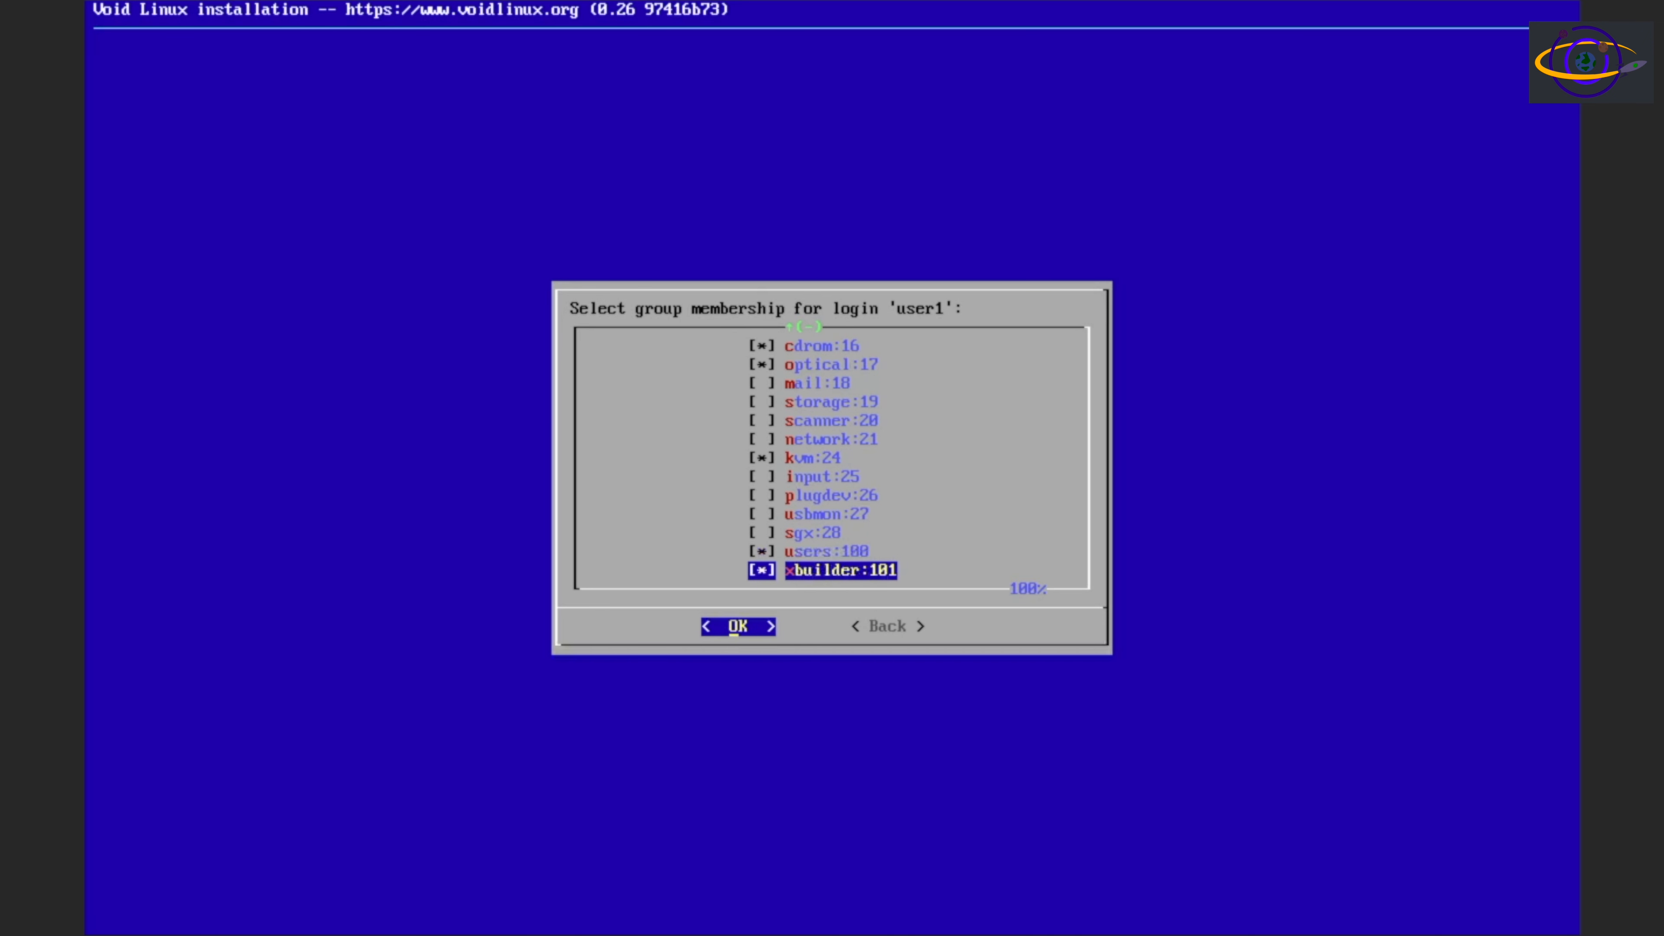
{"action": "key", "text": "Return"}
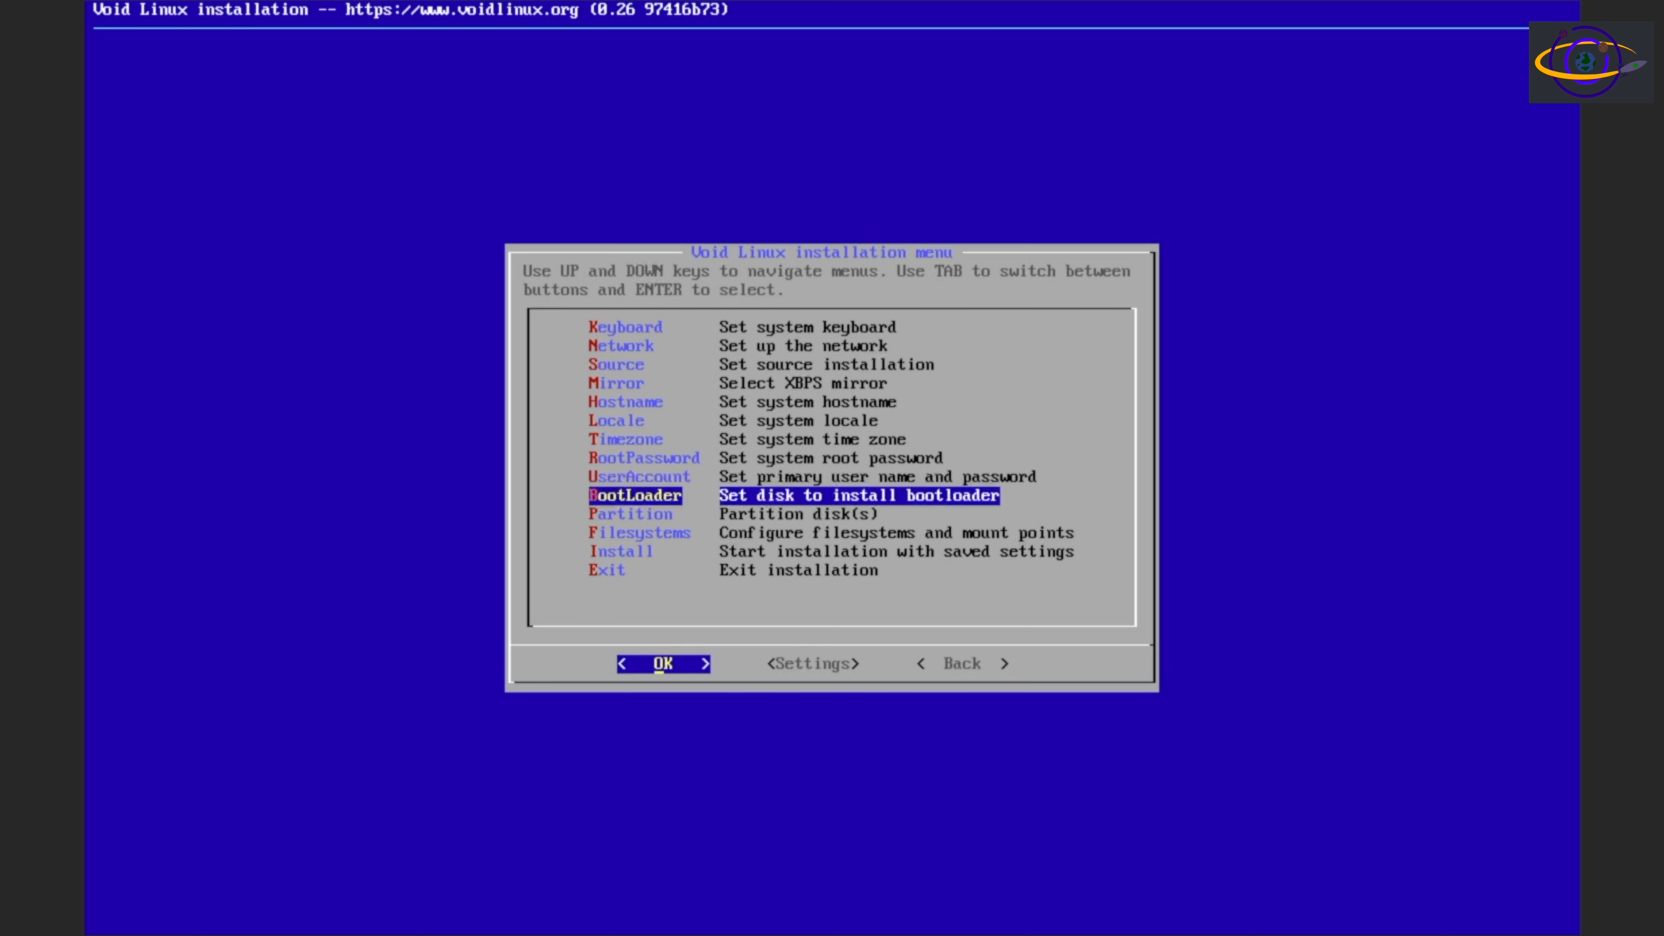
Set the bootloader to install on /dev/sda and use a graphical terminal for it
{"action": "key", "text": "Return"}
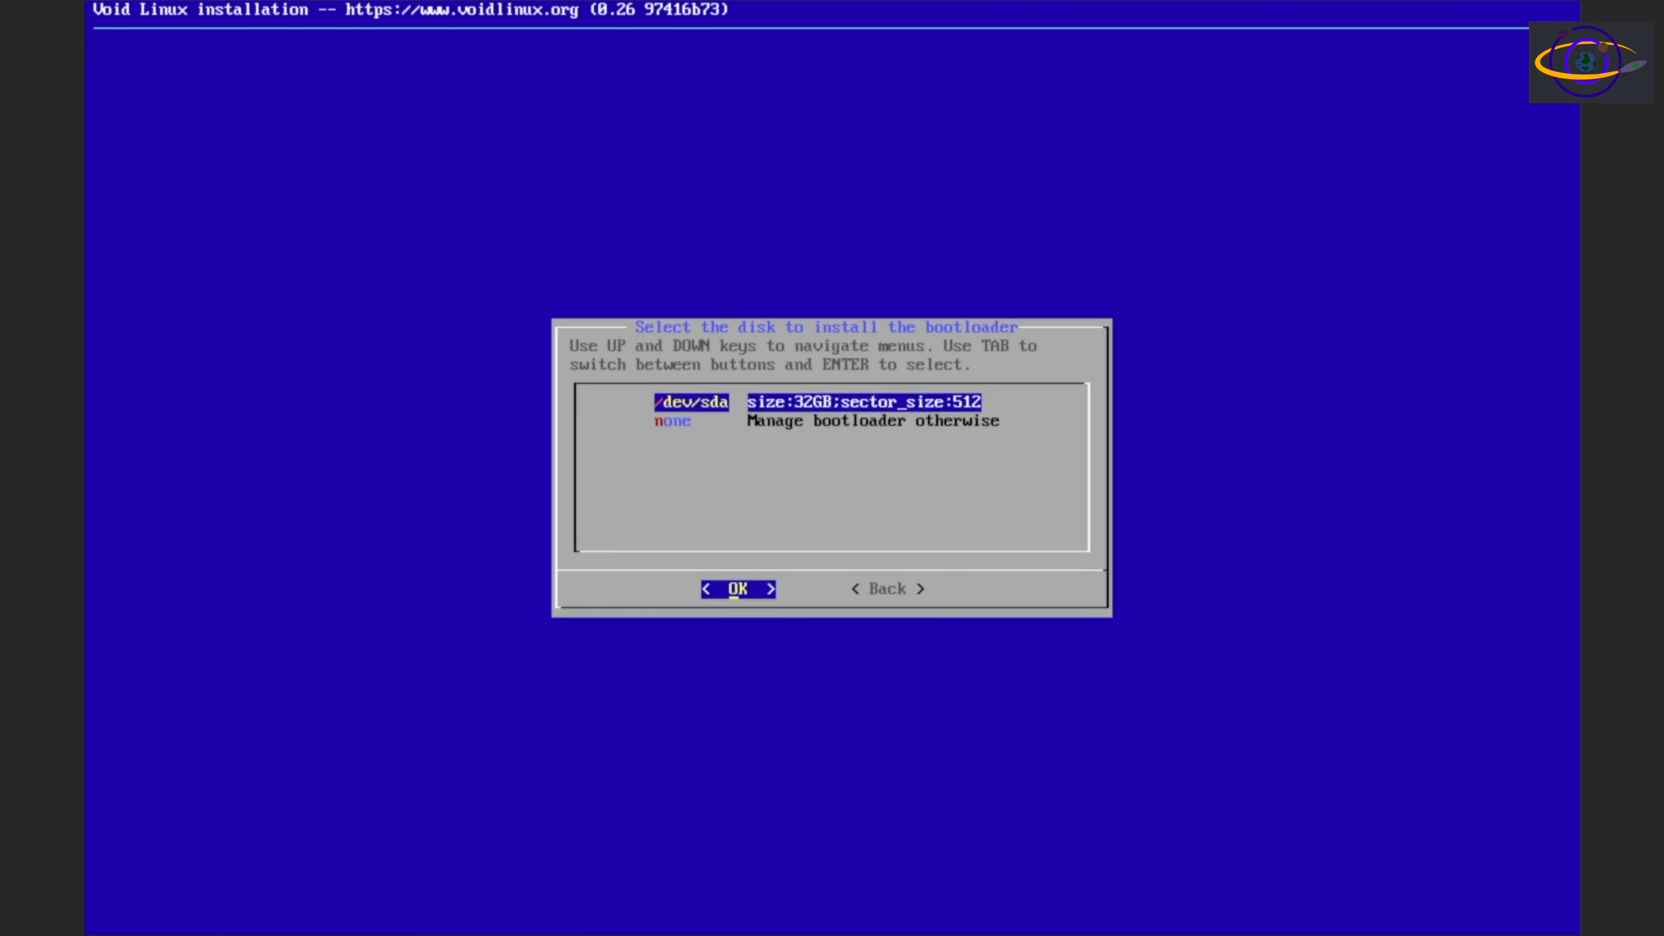
{"action": "key", "text": "Return"}
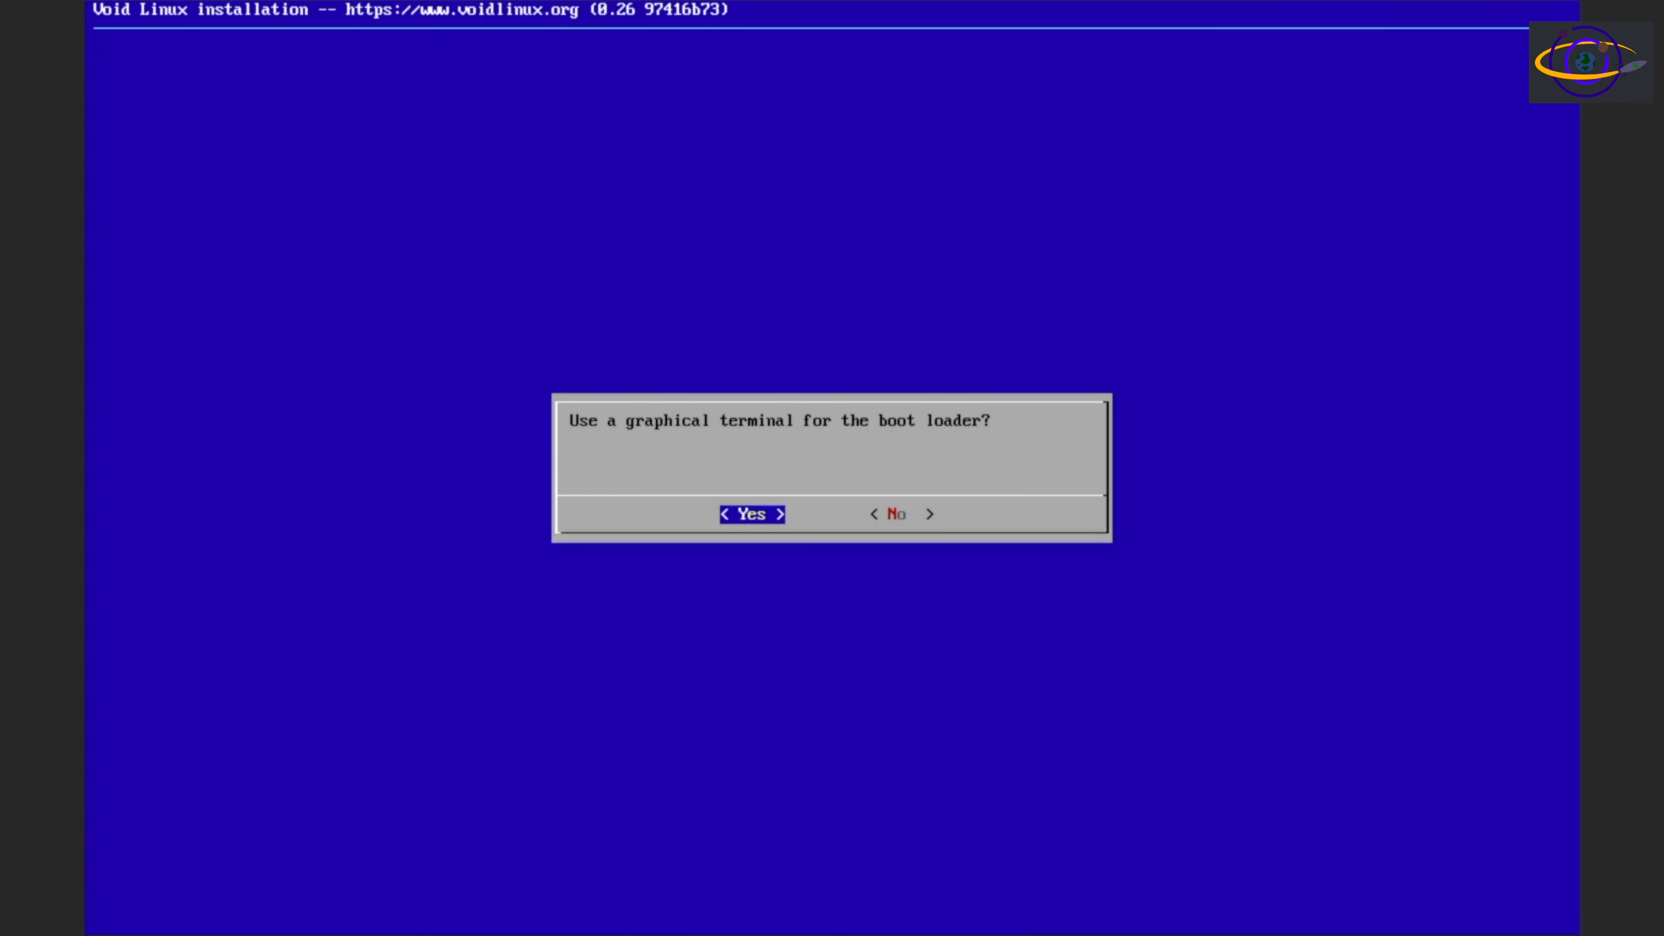
{"action": "key", "text": "Return"}
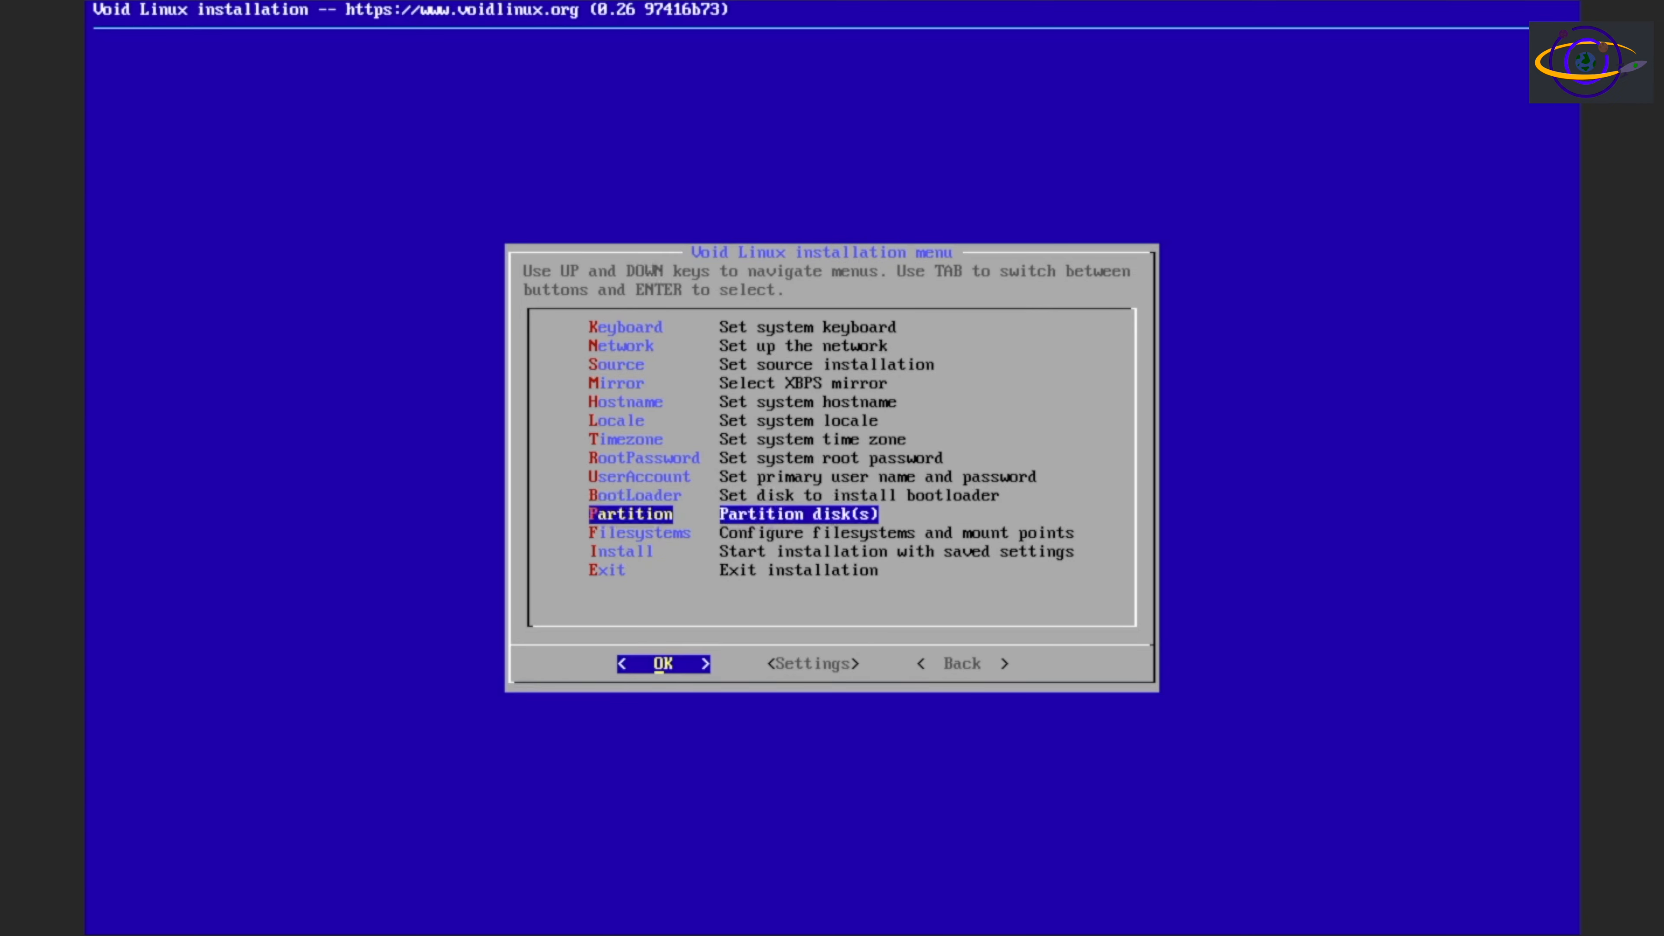
Start partitioning the disk /dev/sda with fdisk, the more advanced partitioning software
{"action": "key", "text": "Return"}
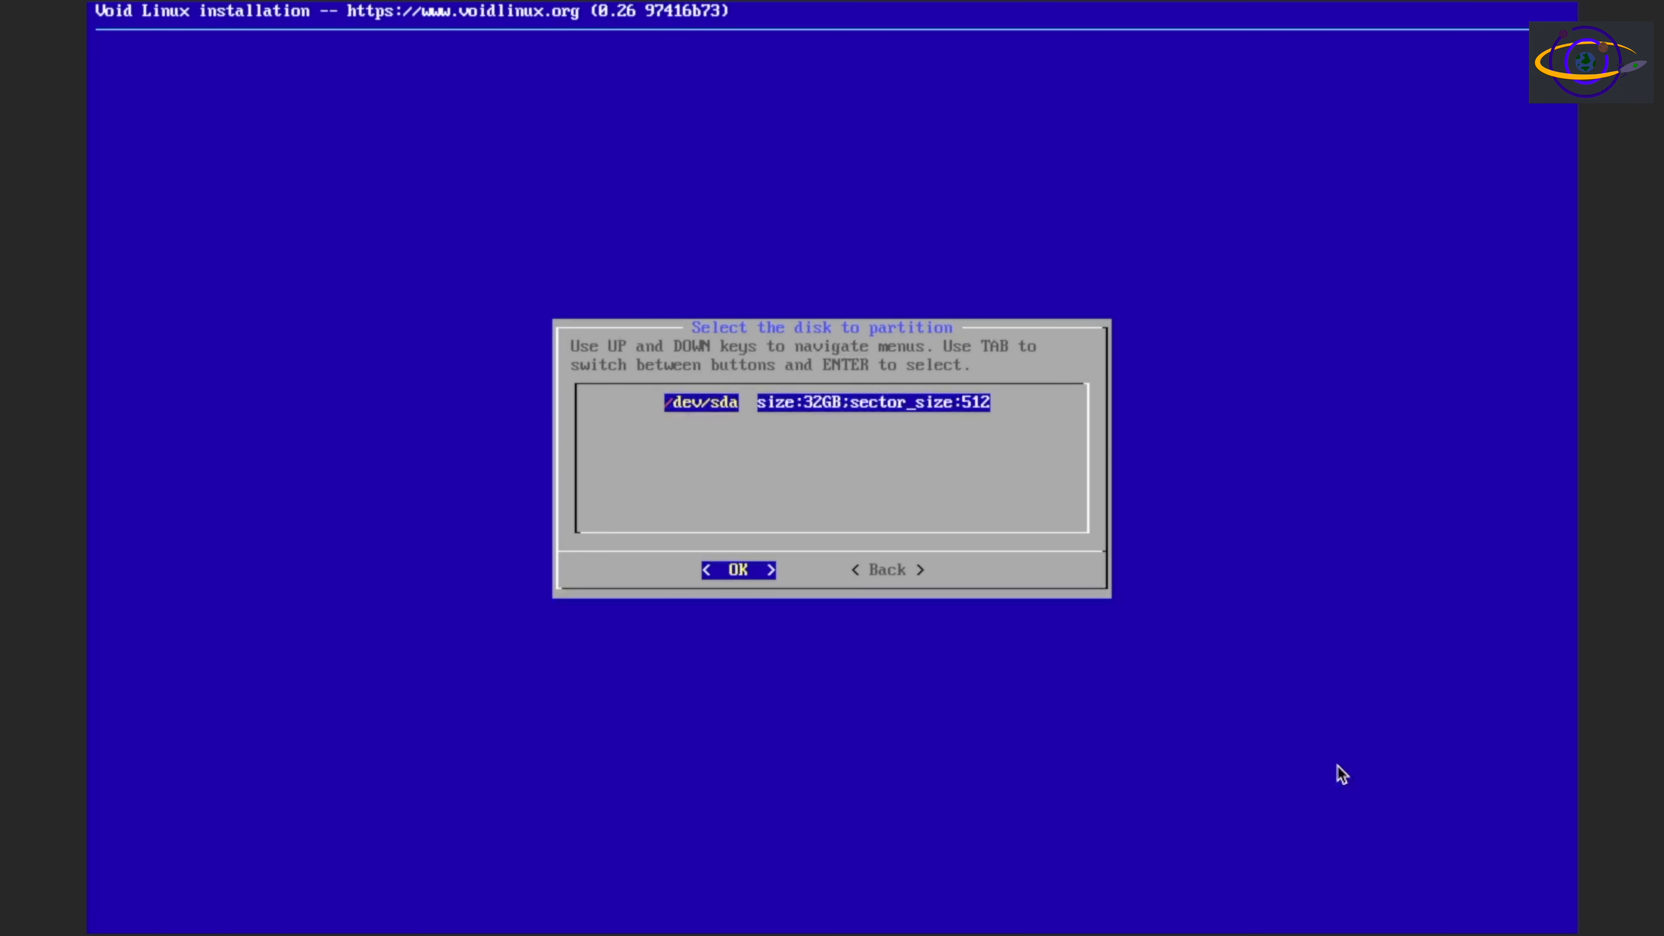
{"action": "key", "text": "Return"}
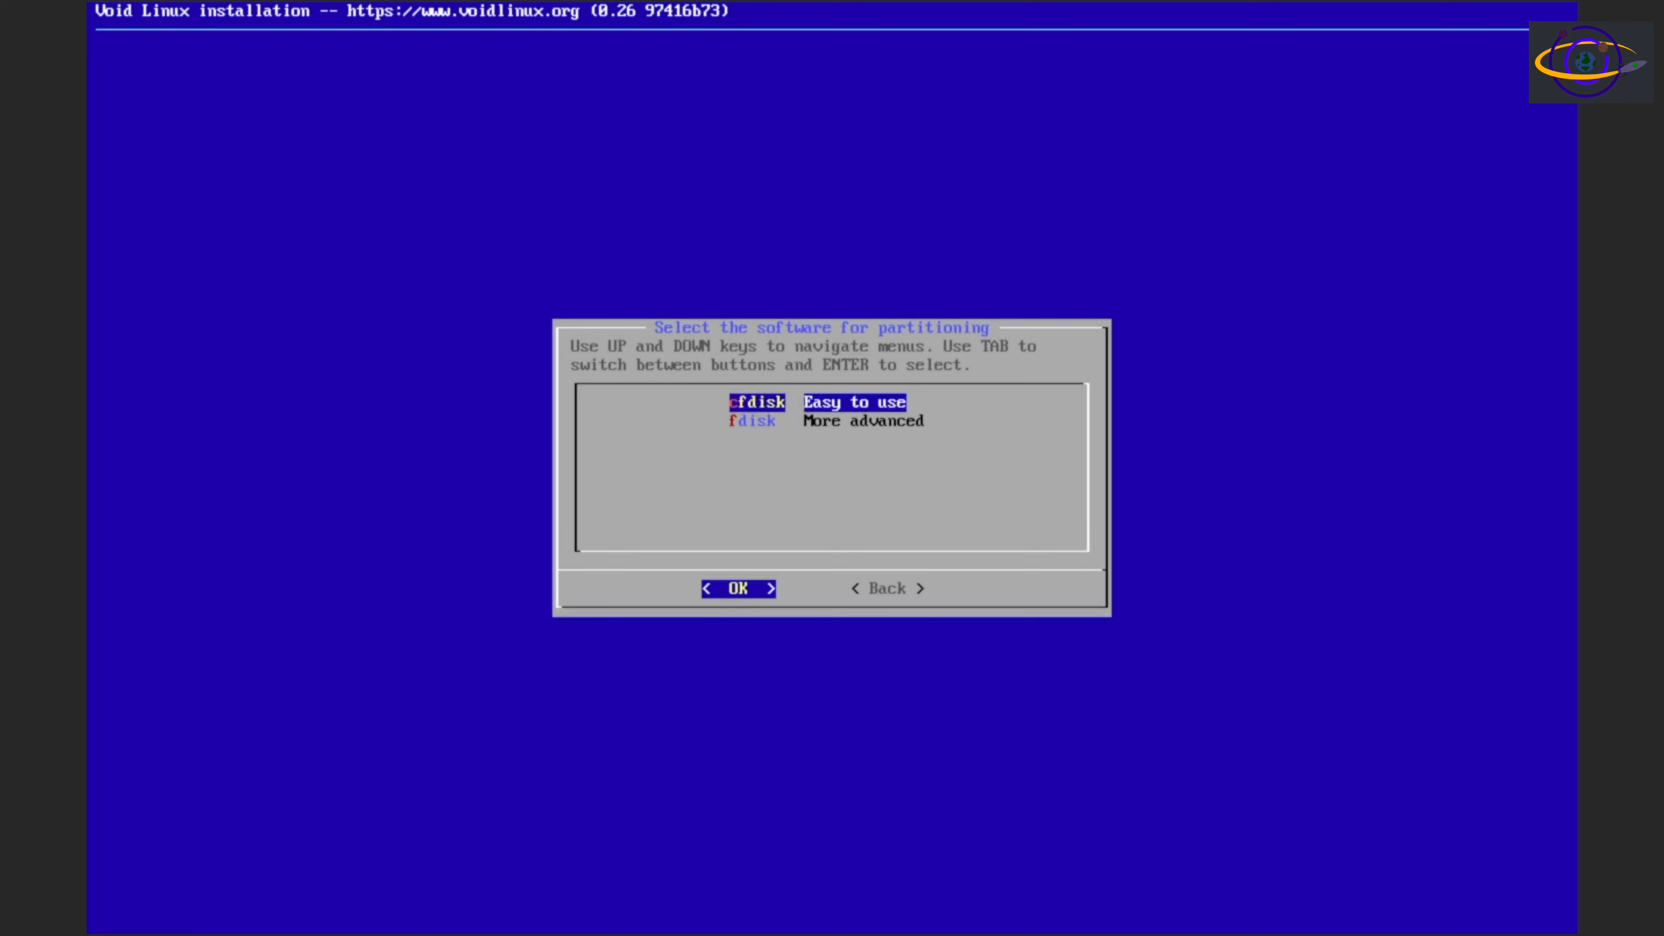
{"action": "key", "text": "Down"}
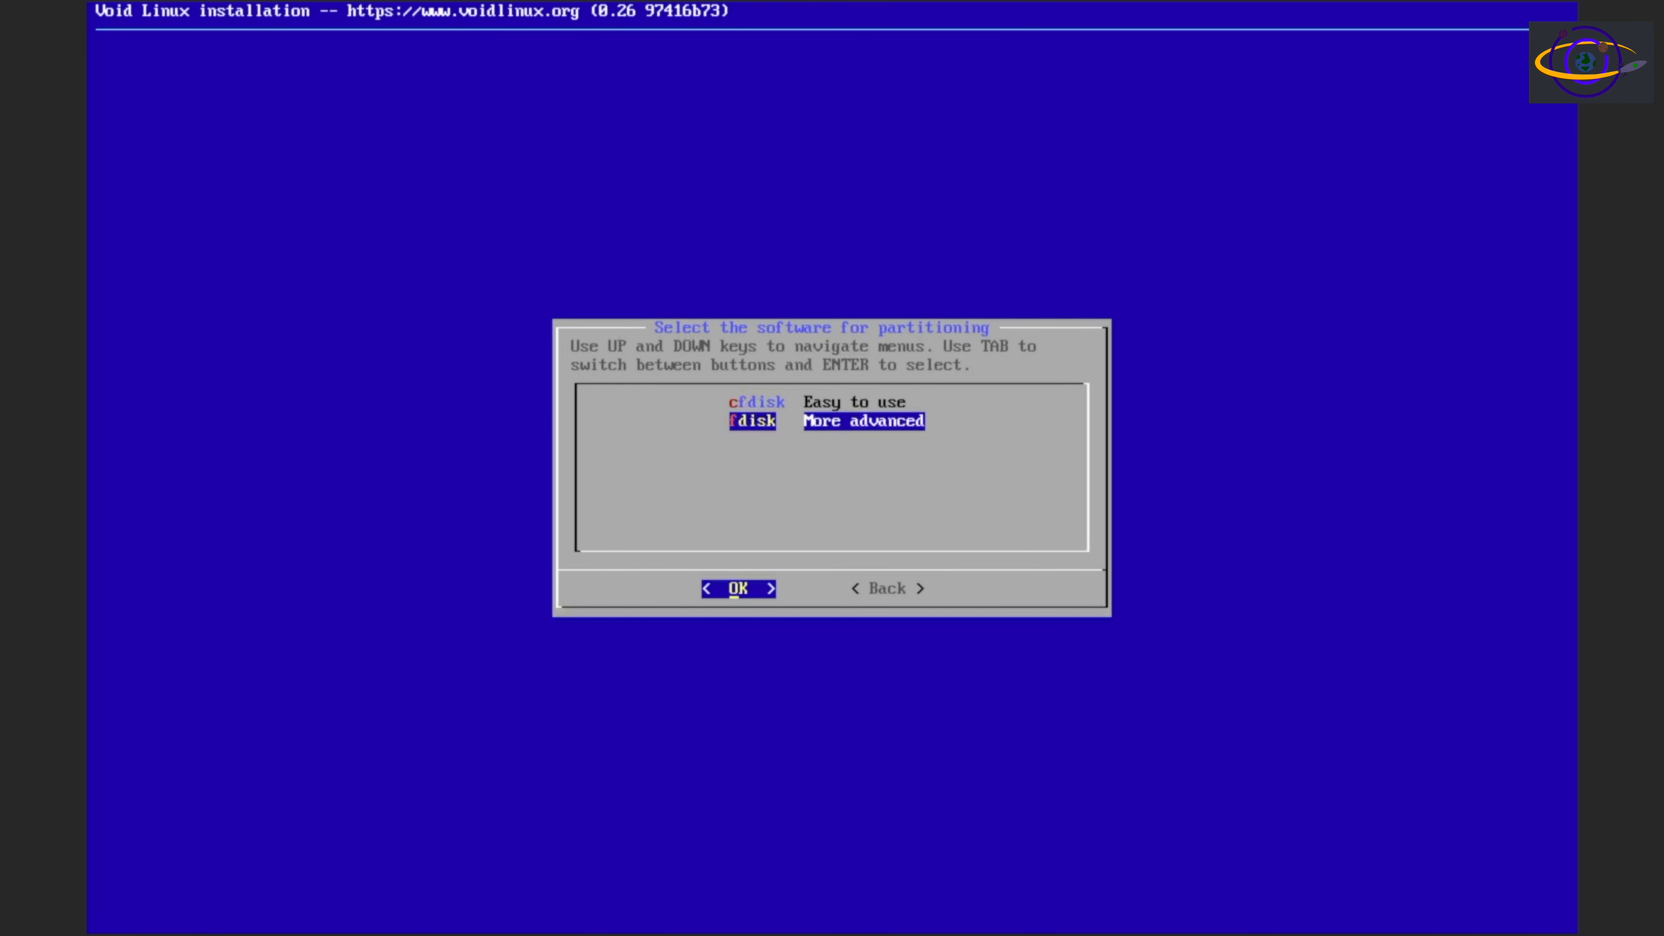
{"action": "key", "text": "Return"}
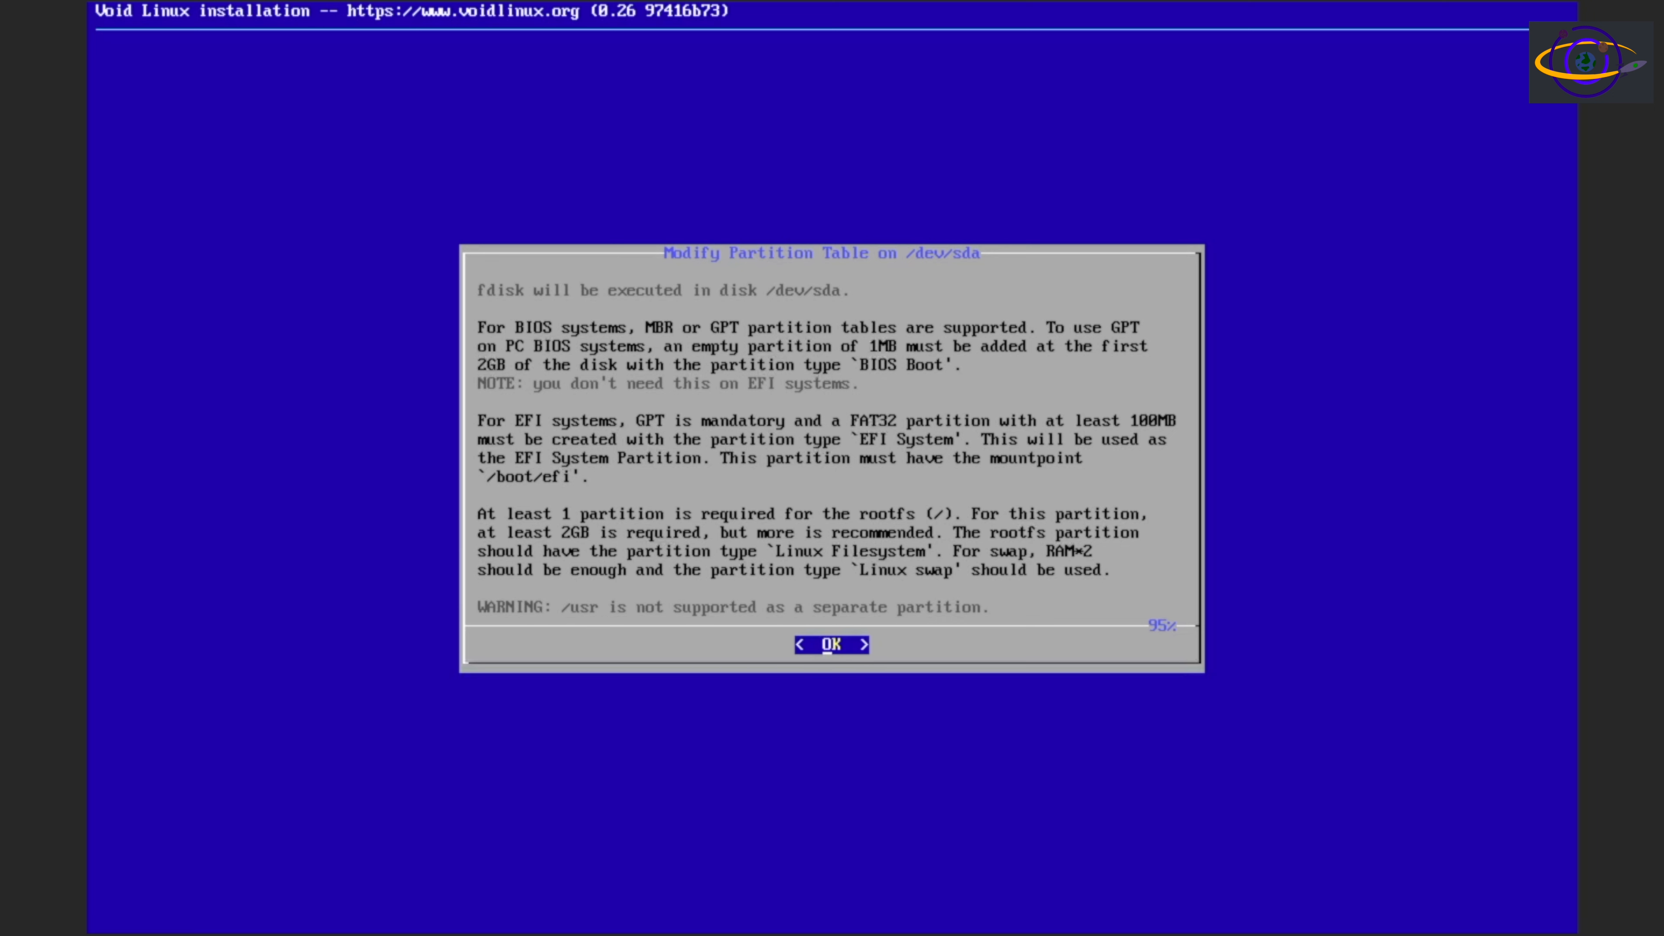
{"action": "key", "text": "Return"}
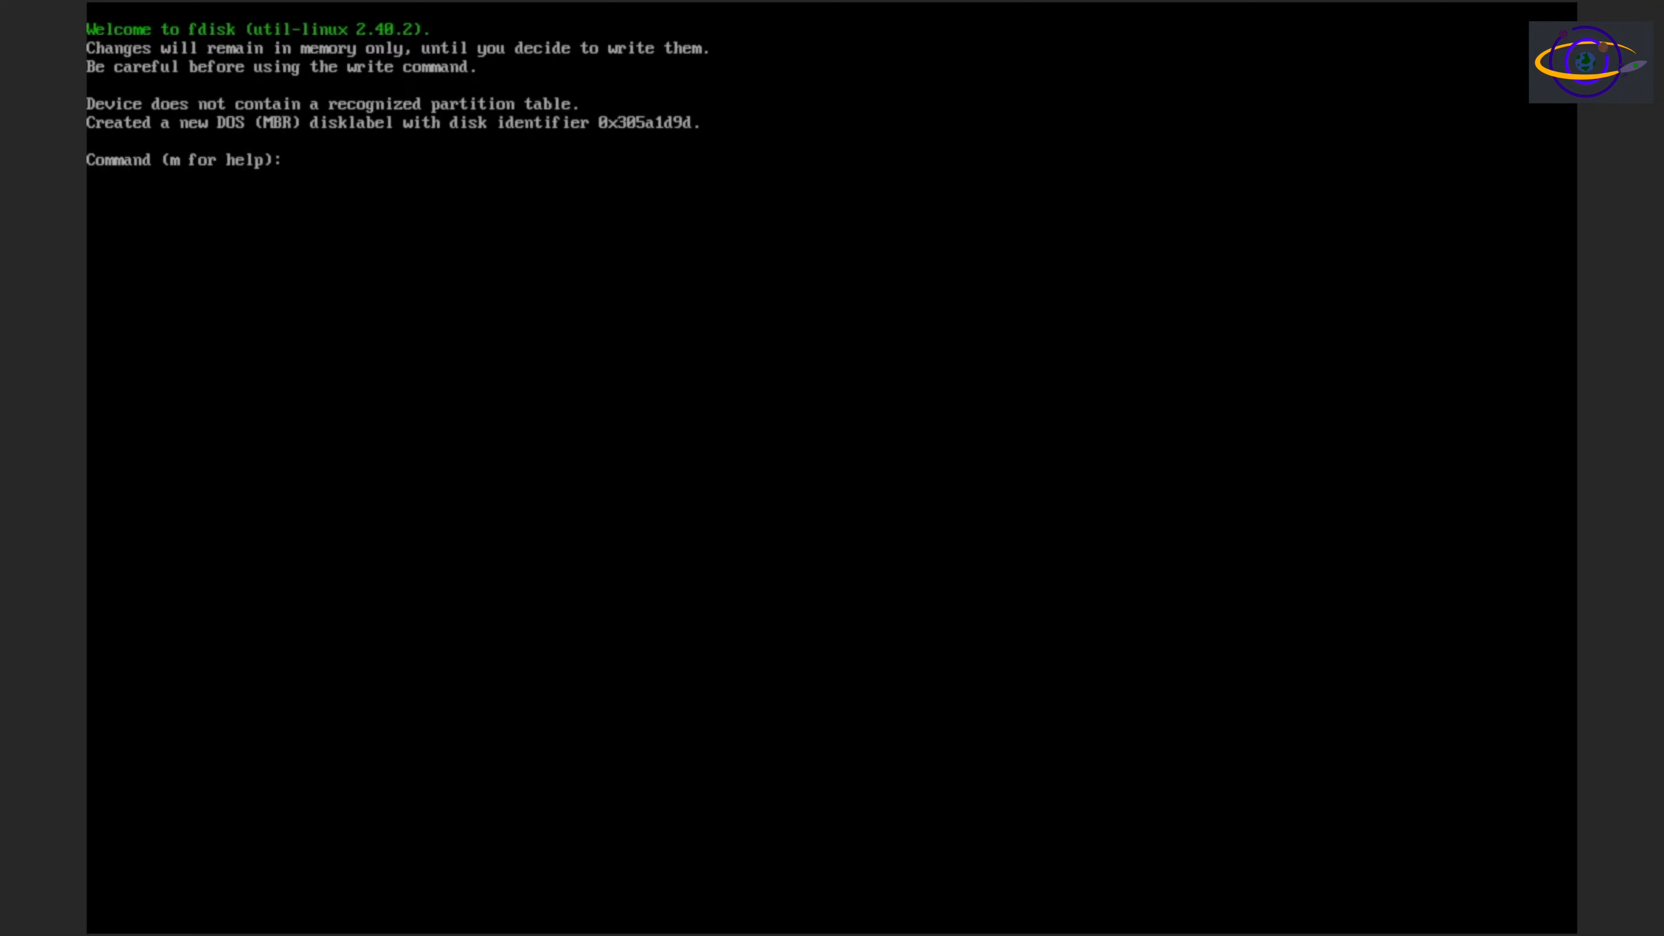
List the available fdisk commands and print the current partition table of /dev/sda
{"action": "type", "text": "m"}
{"action": "key", "text": "Return"}
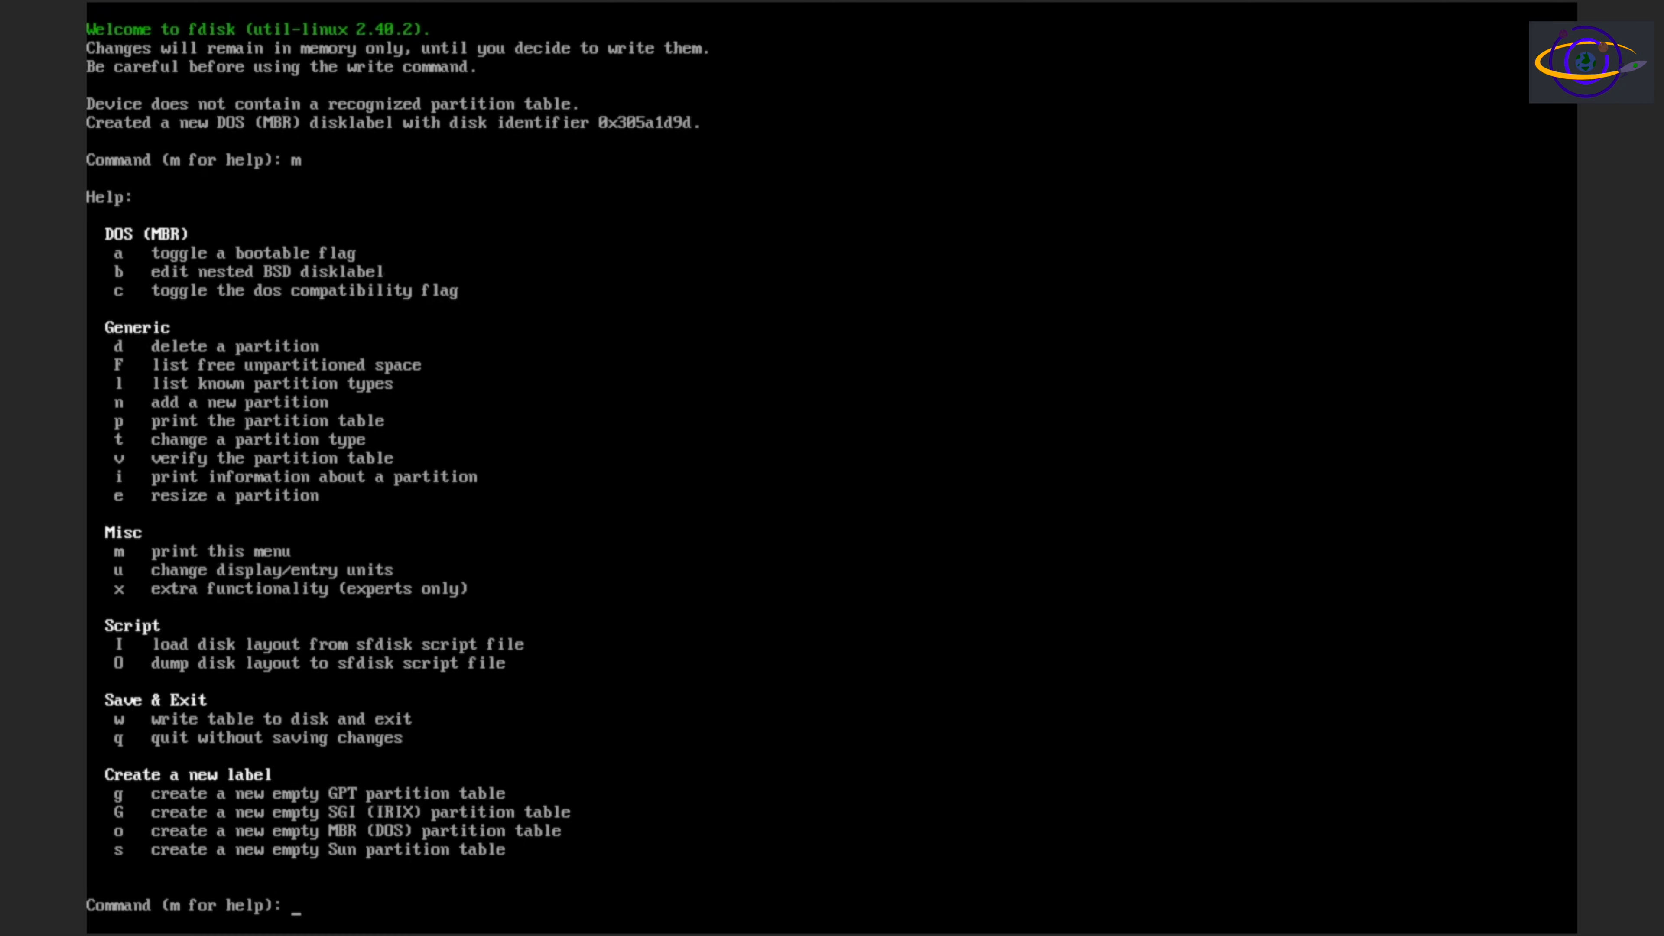
{"action": "type", "text": "p"}
{"action": "key", "text": "Return"}
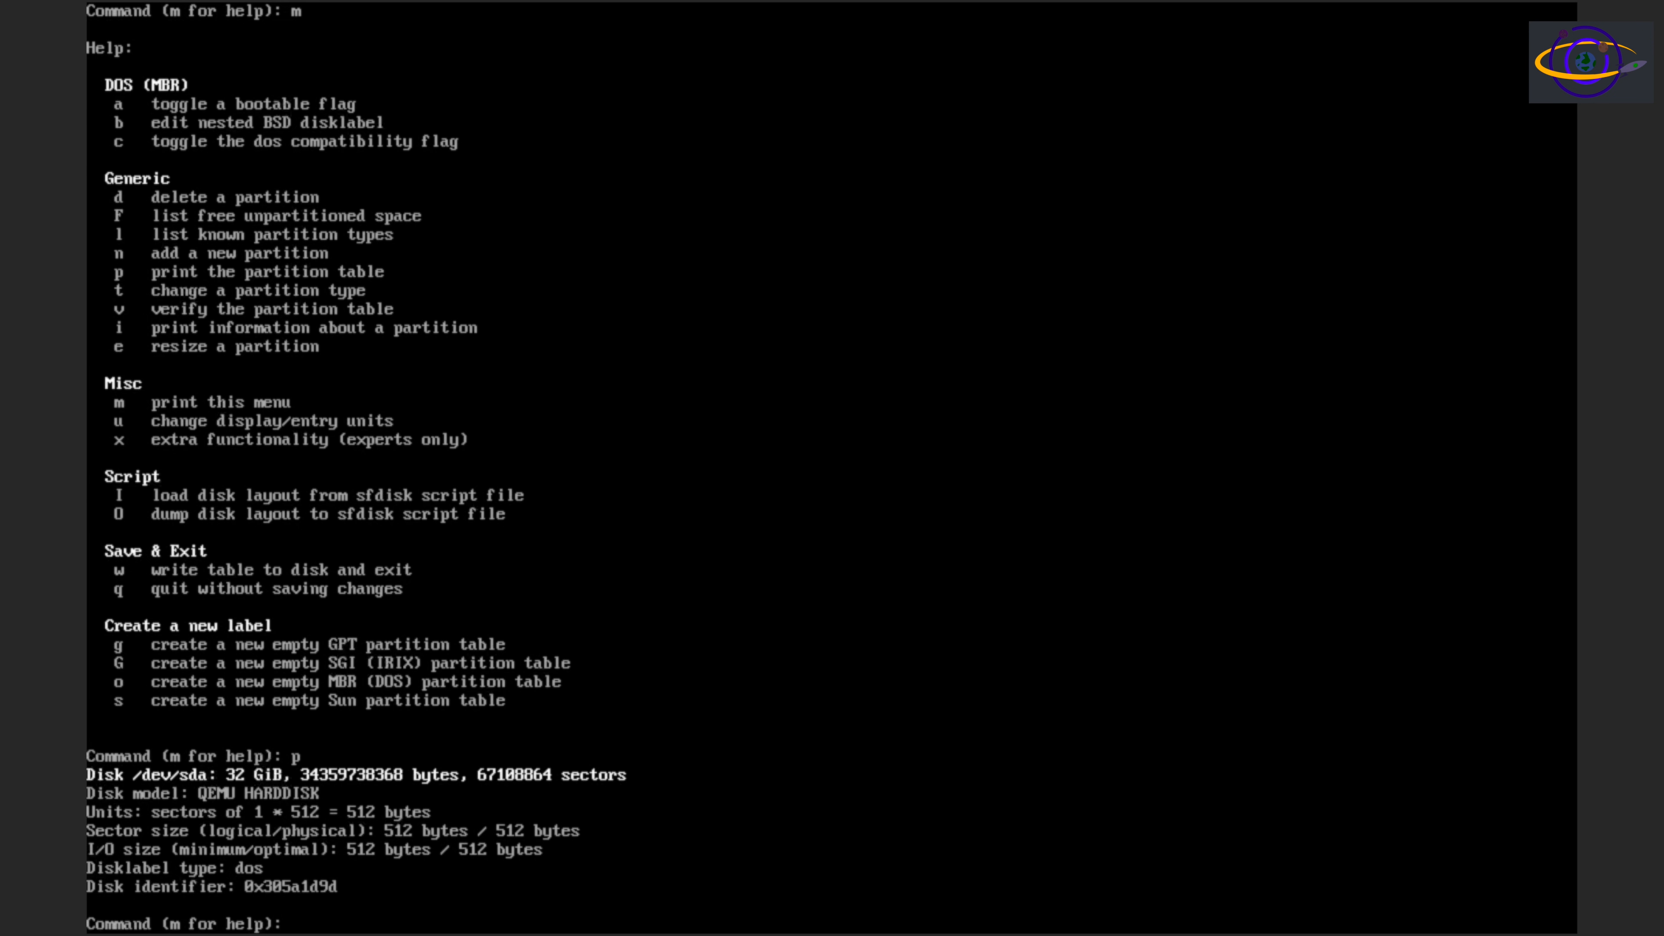
Add a new primary partition with the default number 1, the default first sector and a size of +1G
{"action": "type", "text": "n"}
{"action": "key", "text": "Return"}
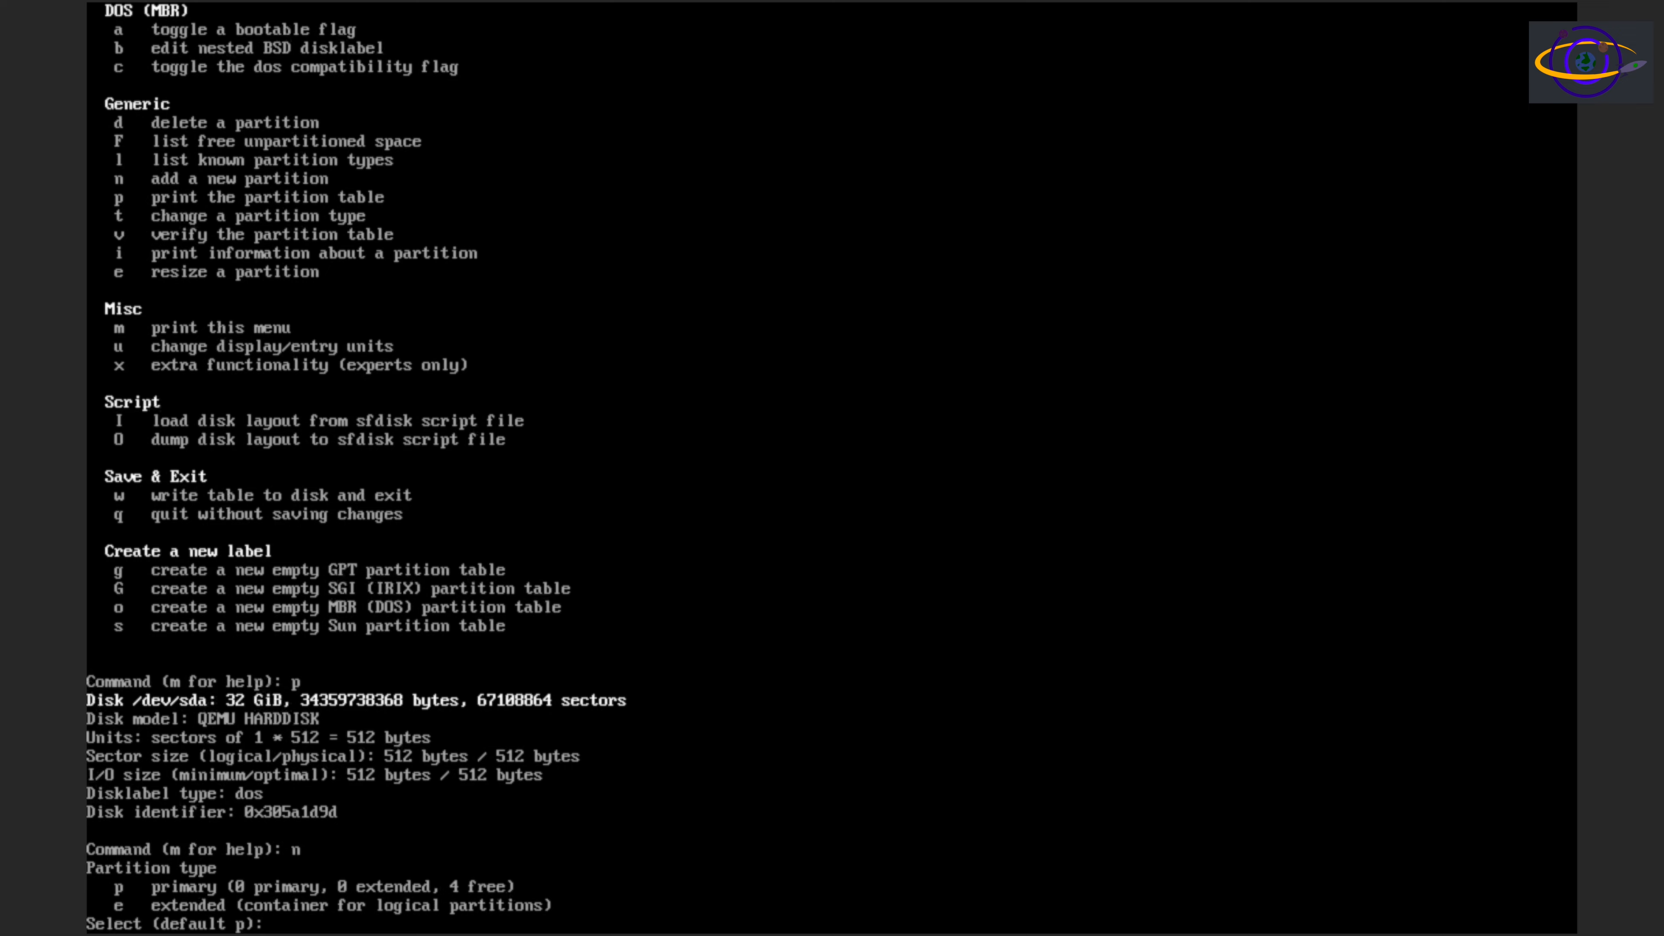
{"action": "type", "text": "p"}
{"action": "key", "text": "Return"}
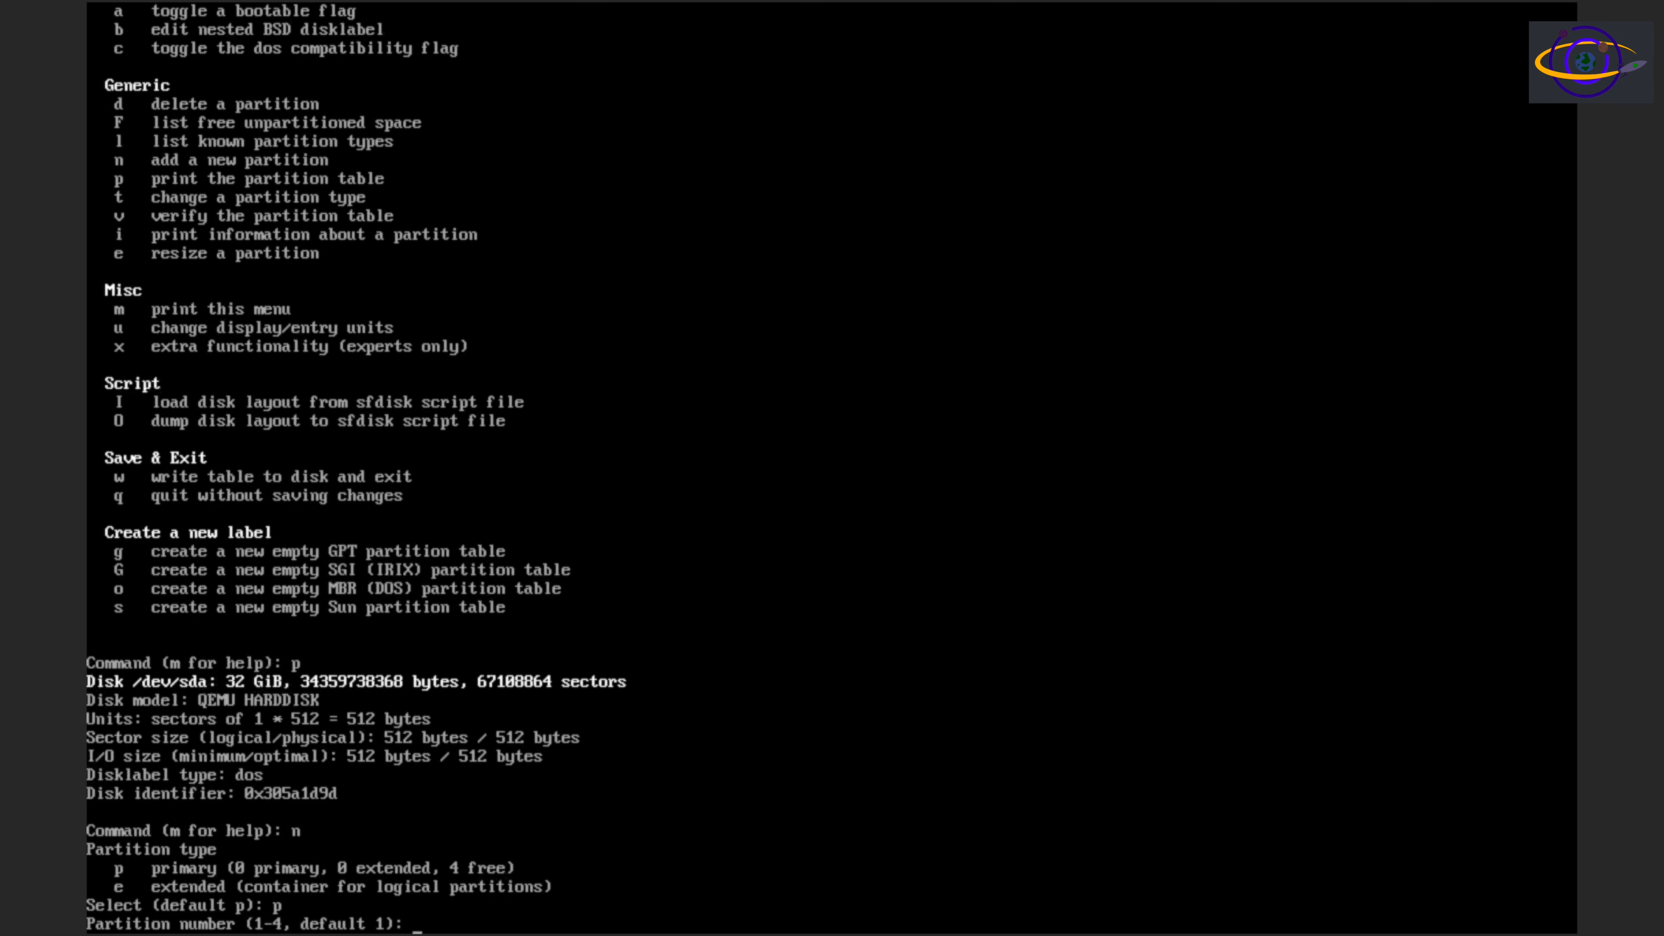
{"action": "key", "text": "Return"}
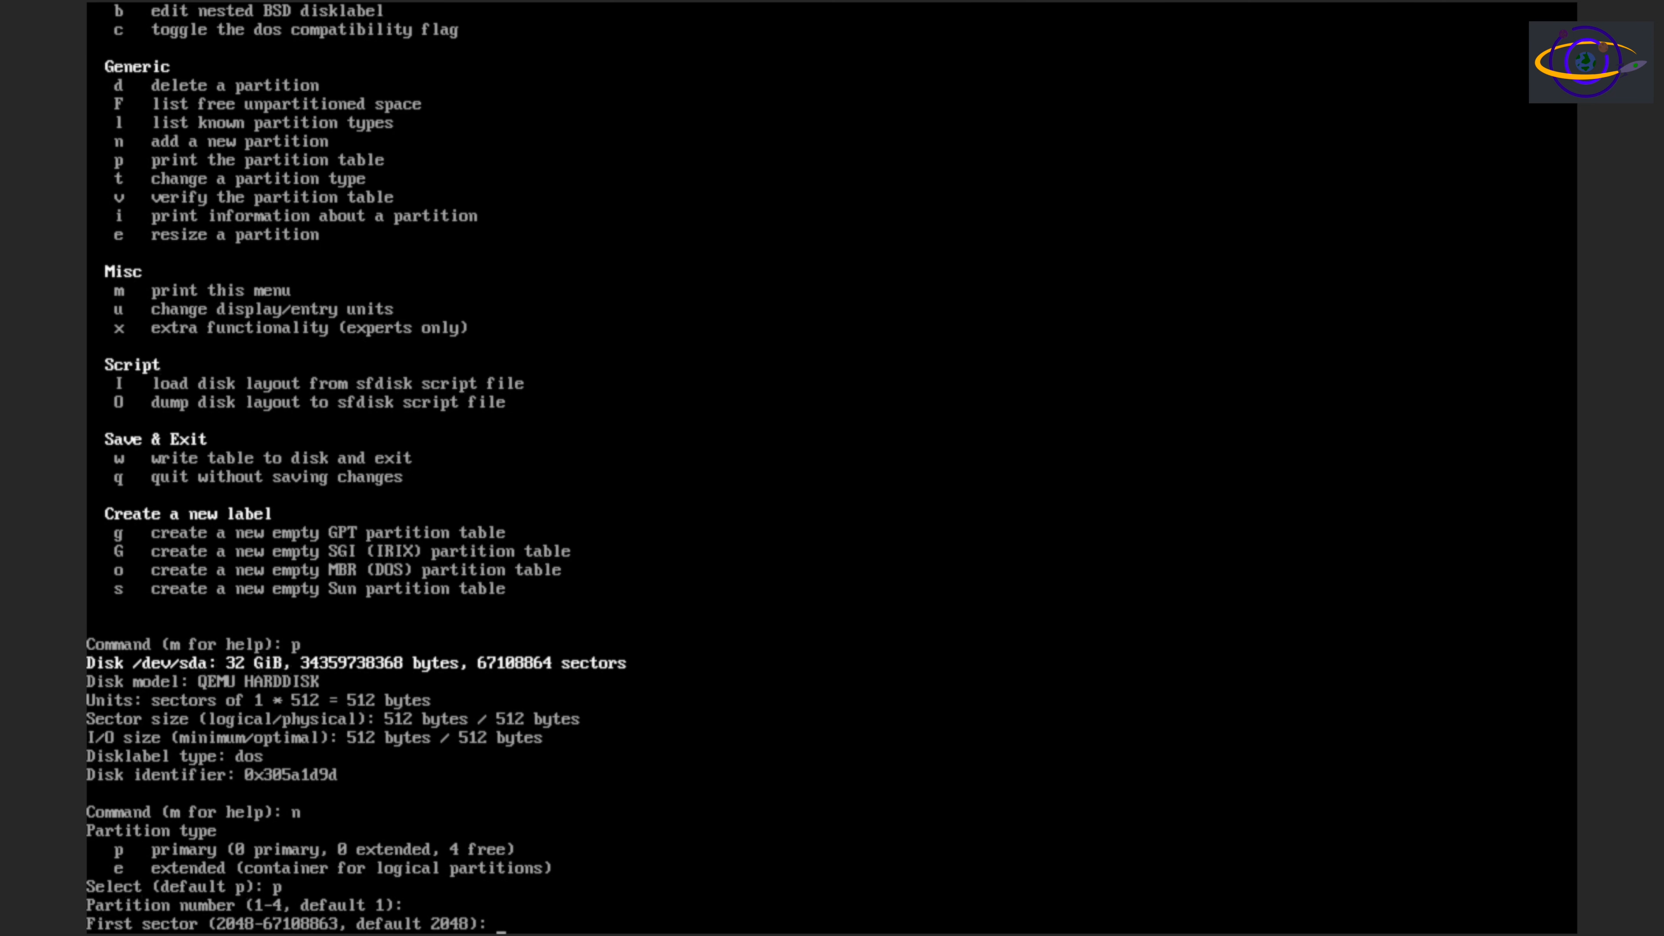
{"action": "key", "text": "Return"}
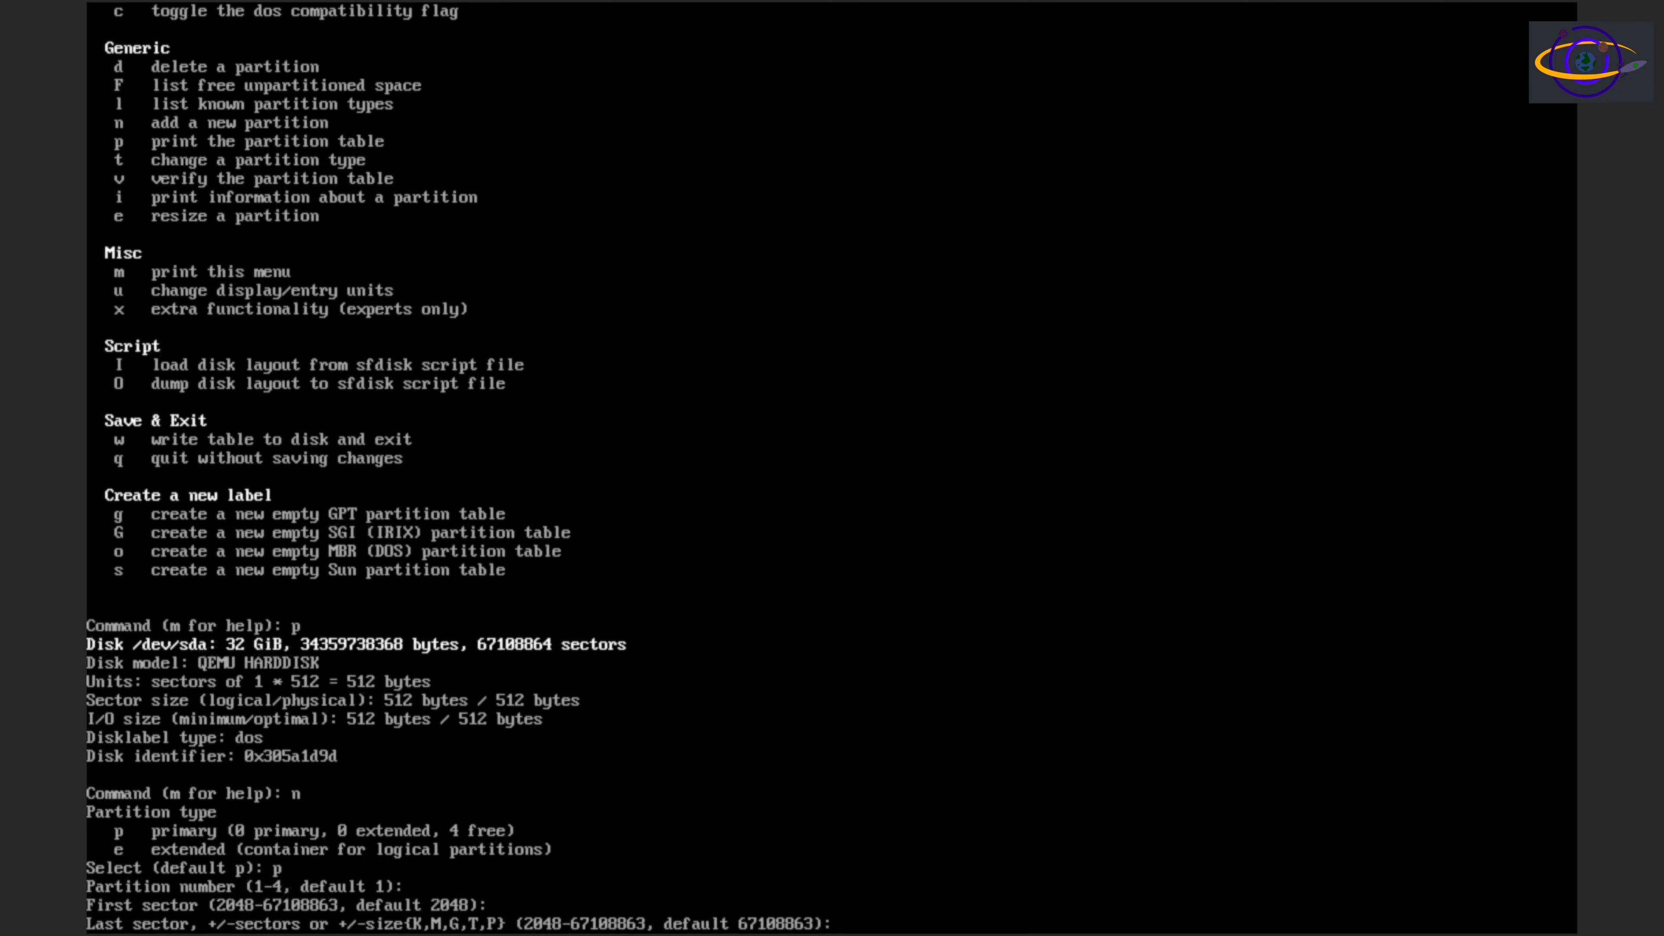
{"action": "type", "text": "+1G"}
{"action": "key", "text": "Return"}
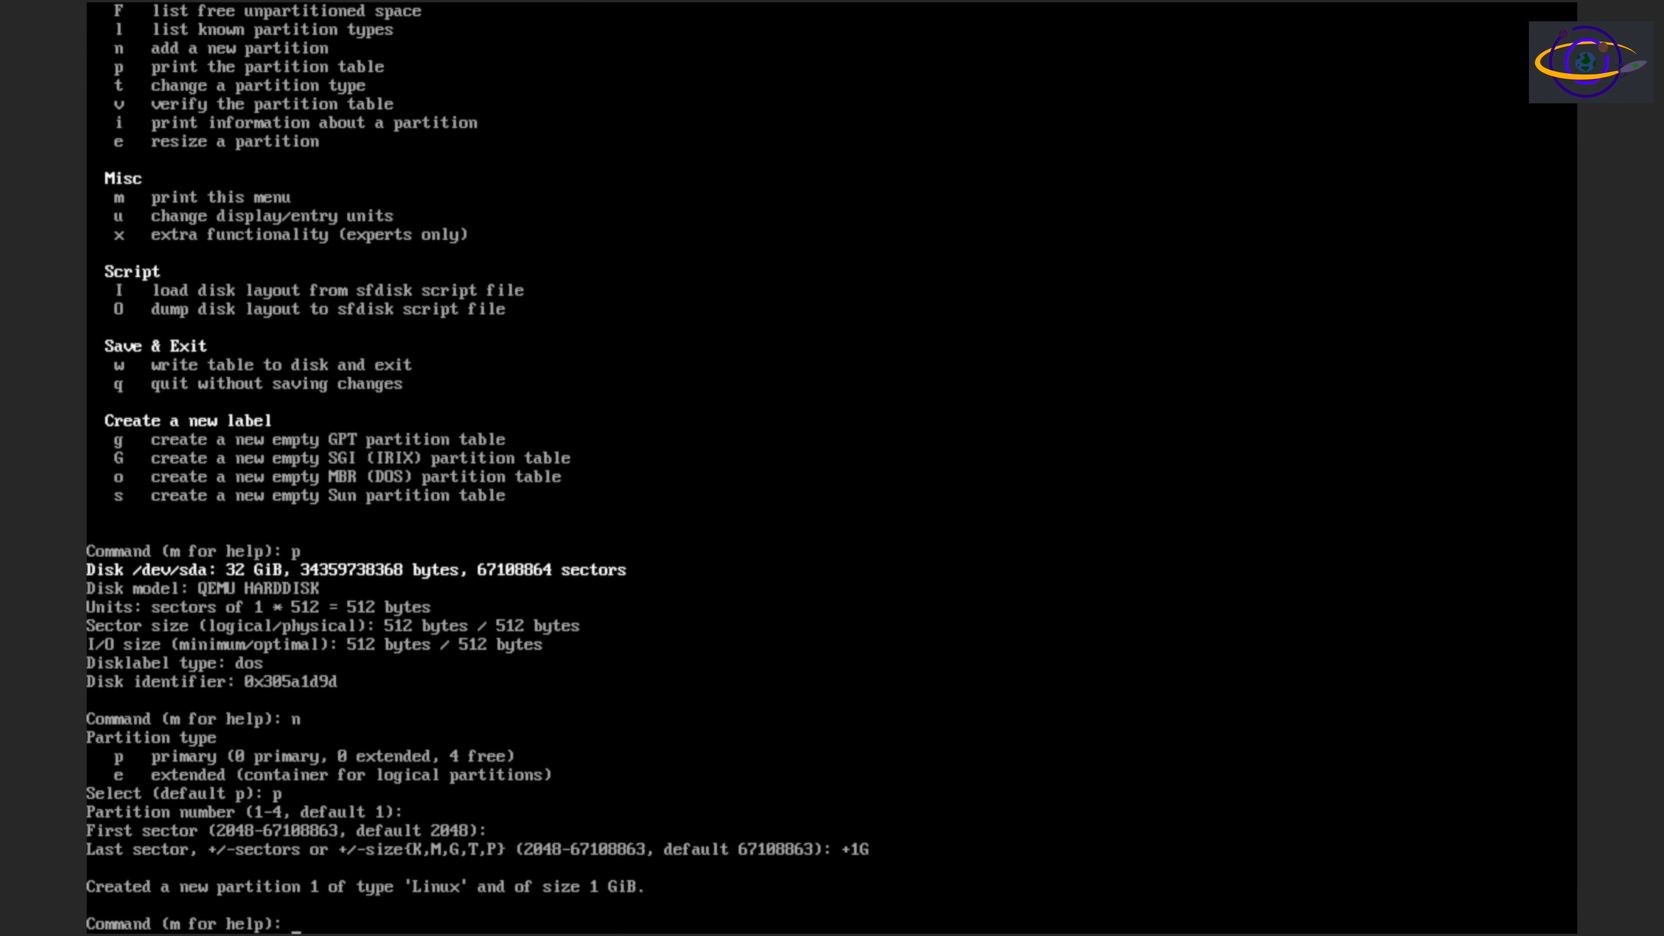
List the known partition types and set partition 1 to type EF, EFI (FAT-12/16/32)
{"action": "type", "text": "t"}
{"action": "key", "text": "Return"}
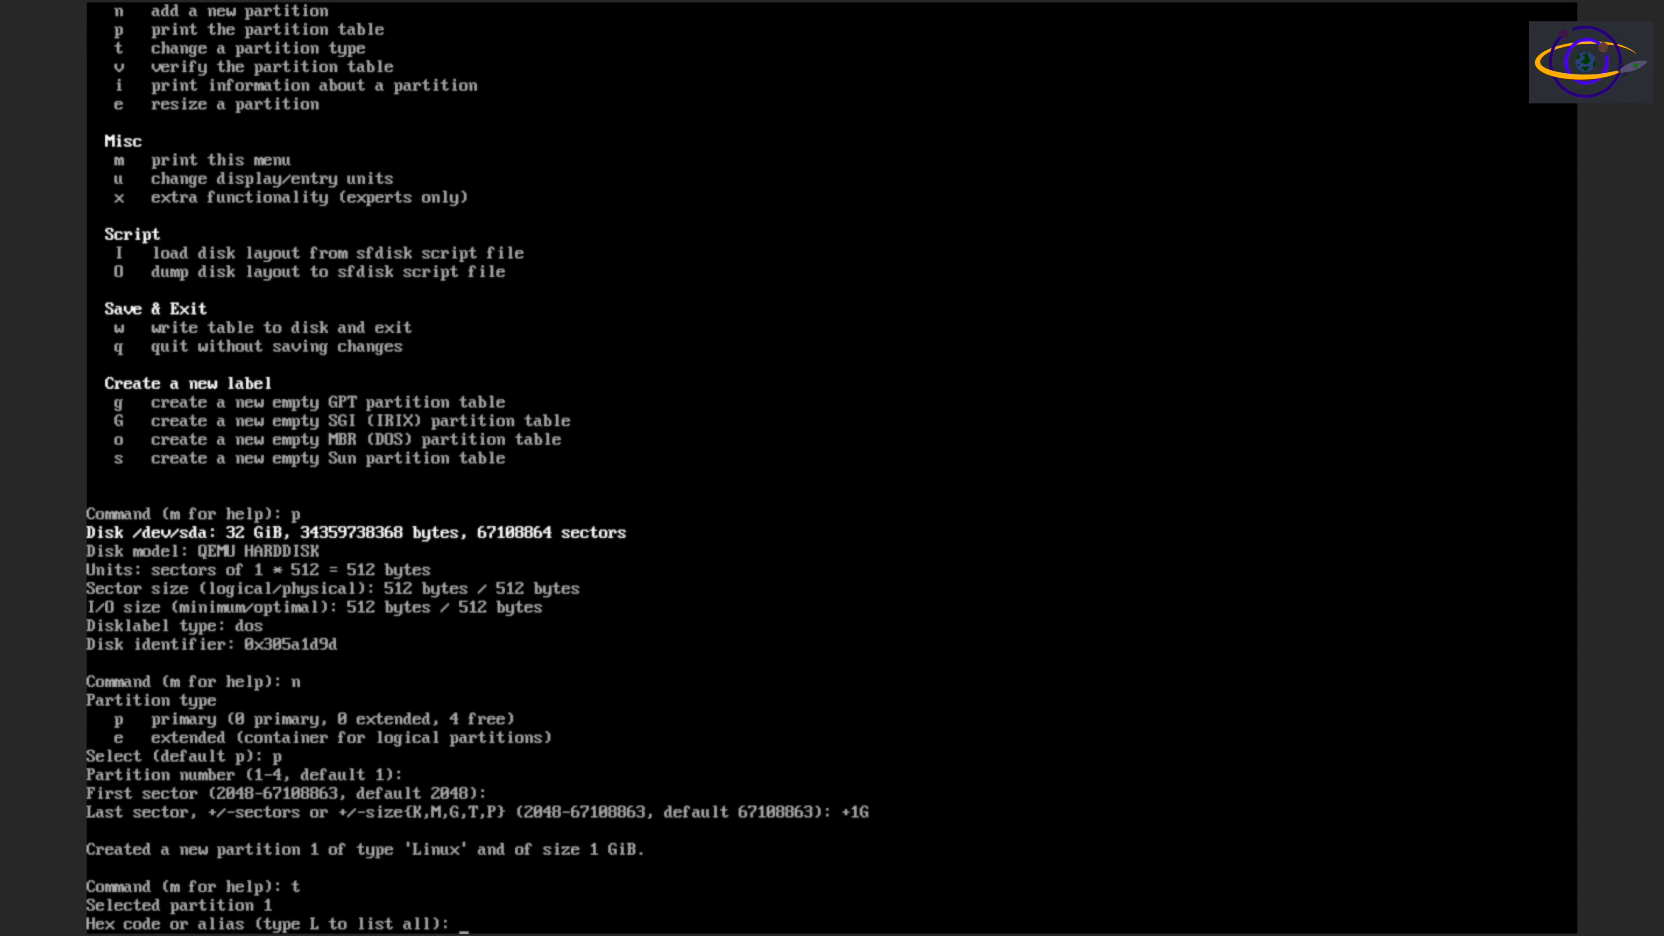
{"action": "type", "text": "L"}
{"action": "key", "text": "Return"}
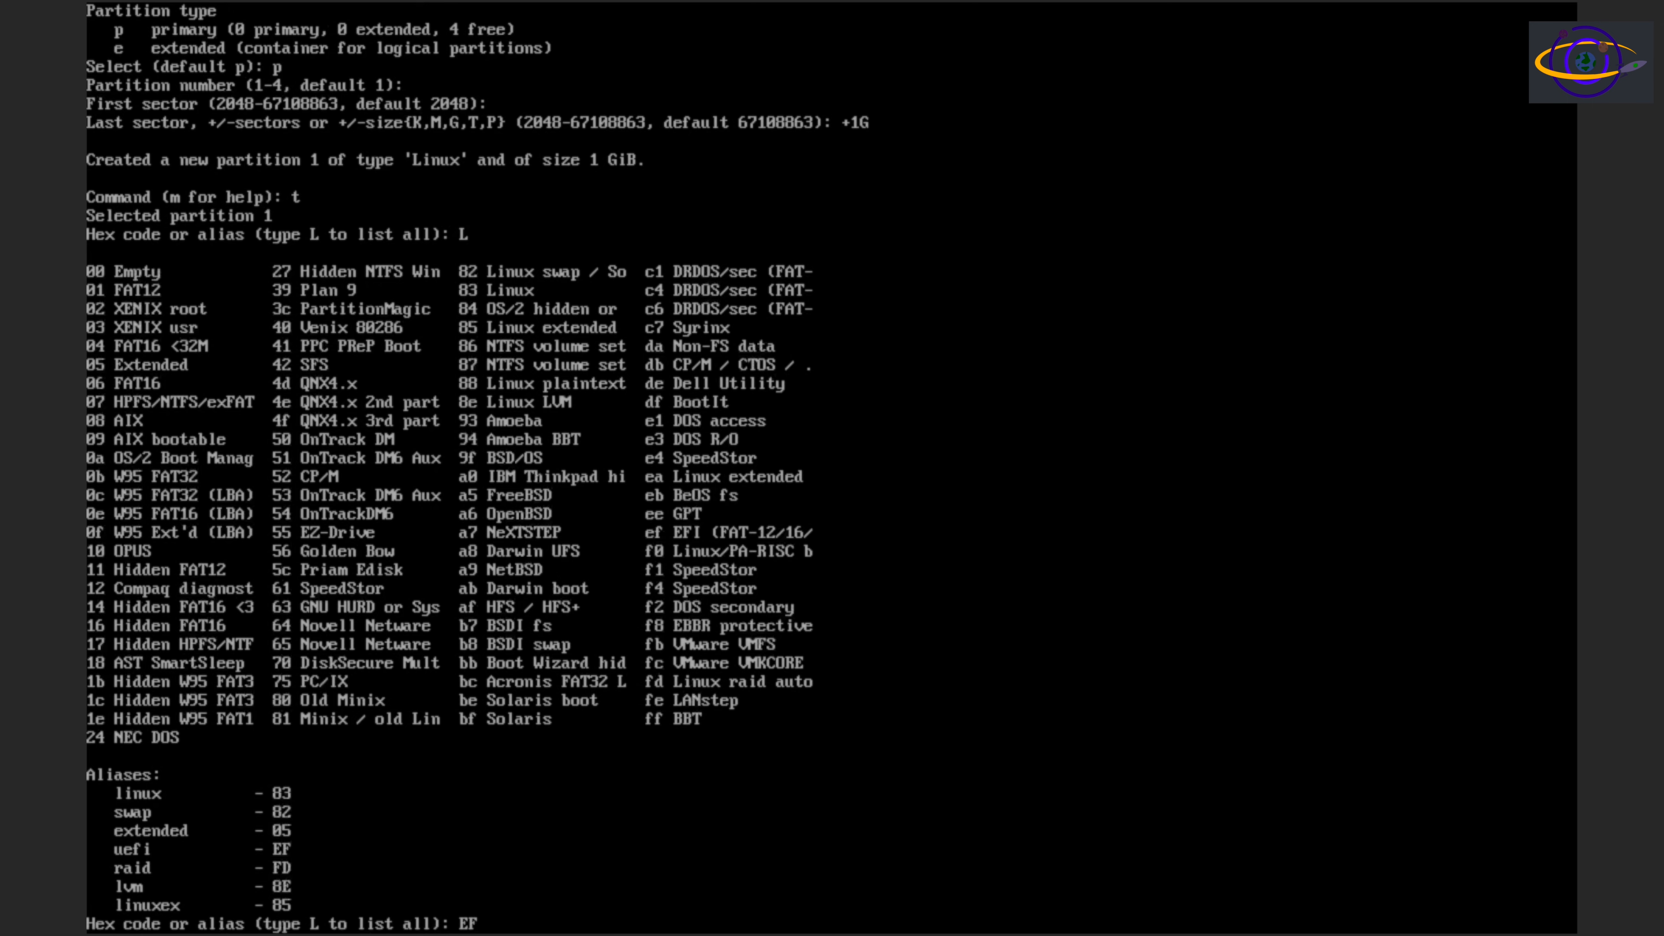
{"action": "key", "text": "Return"}
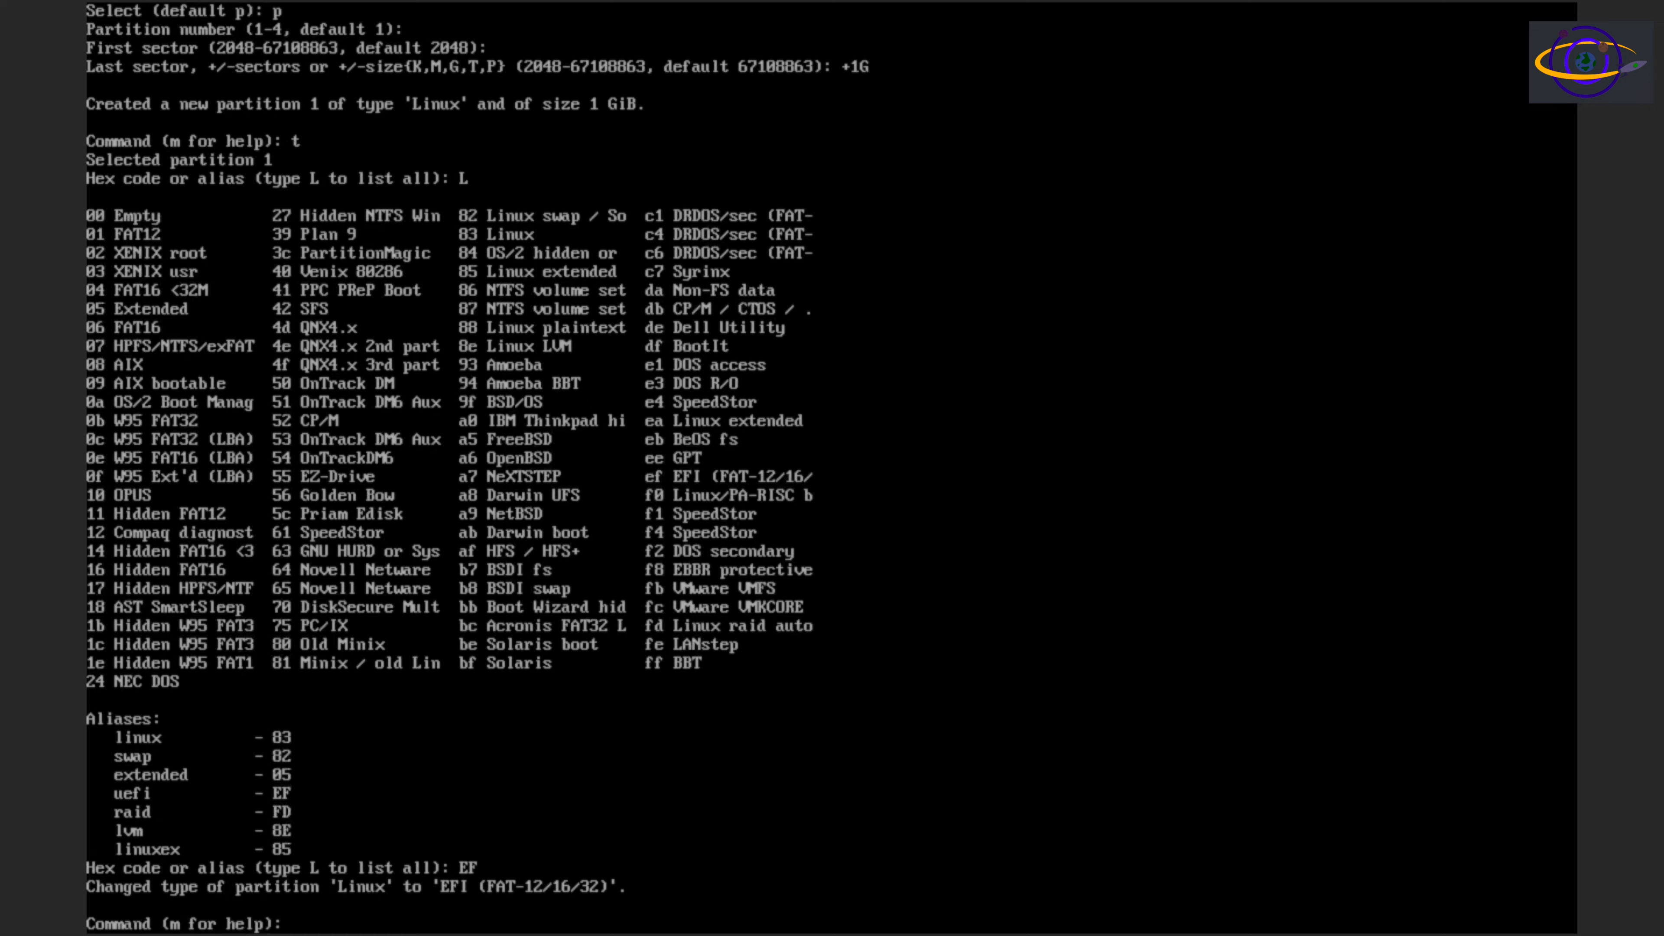
Add a second primary partition with the default number and sectors so that it fills the remaining disk space
{"action": "type", "text": "n"}
{"action": "key", "text": "Return"}
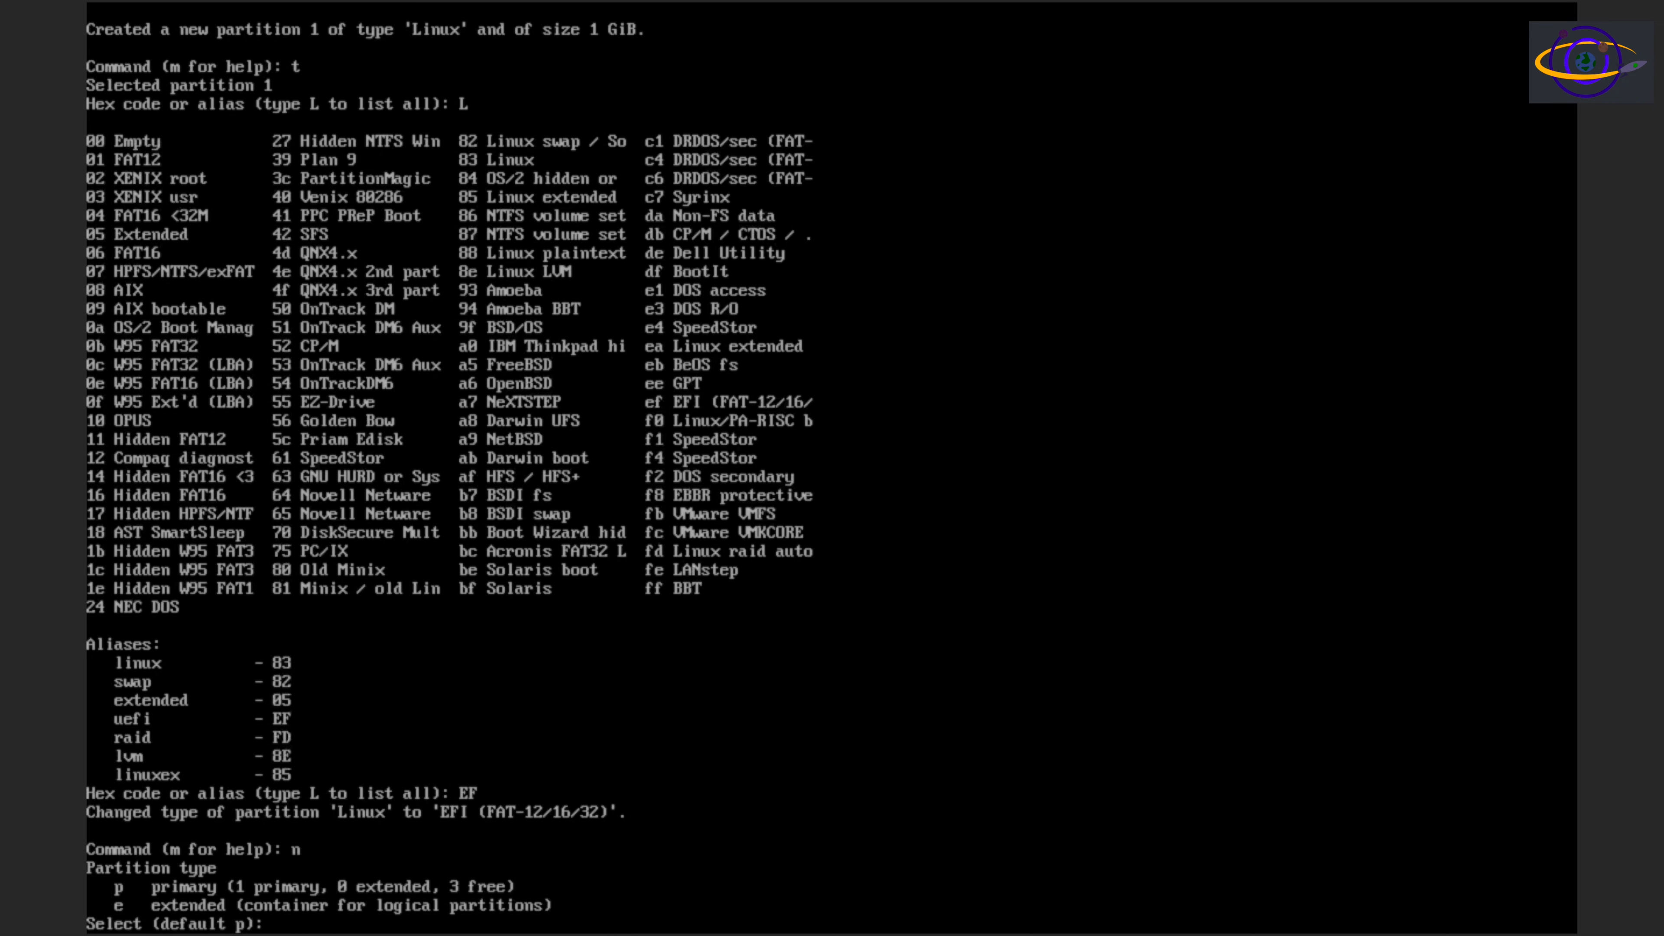
{"action": "type", "text": "p"}
{"action": "key", "text": "Return"}
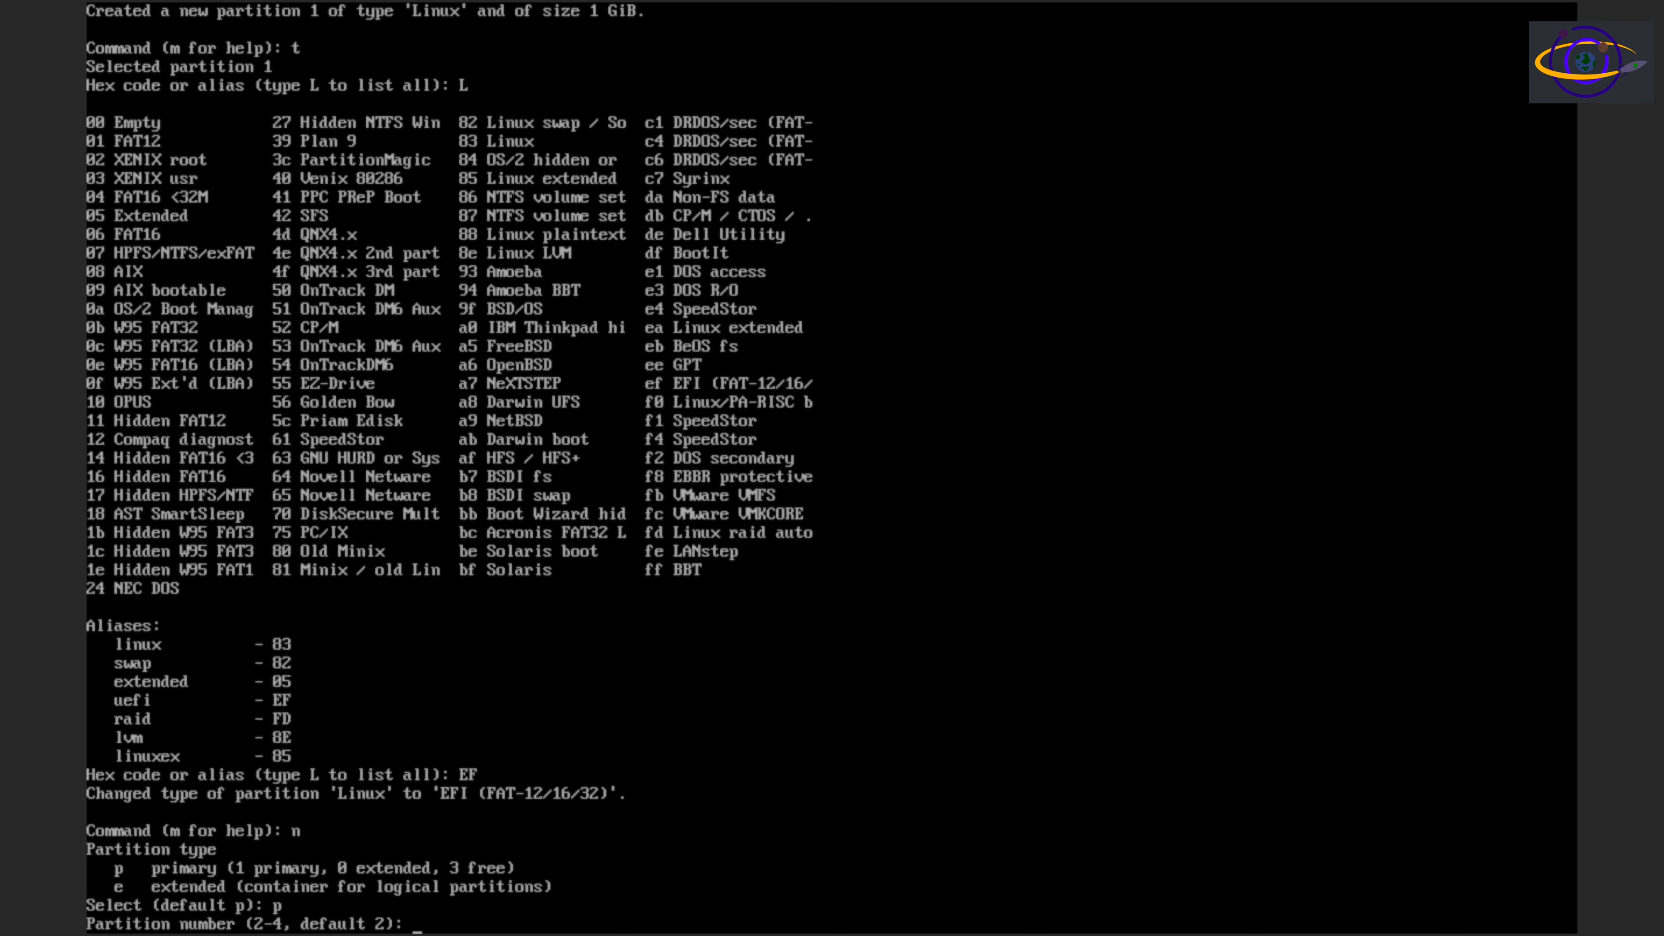
{"action": "key", "text": "Return"}
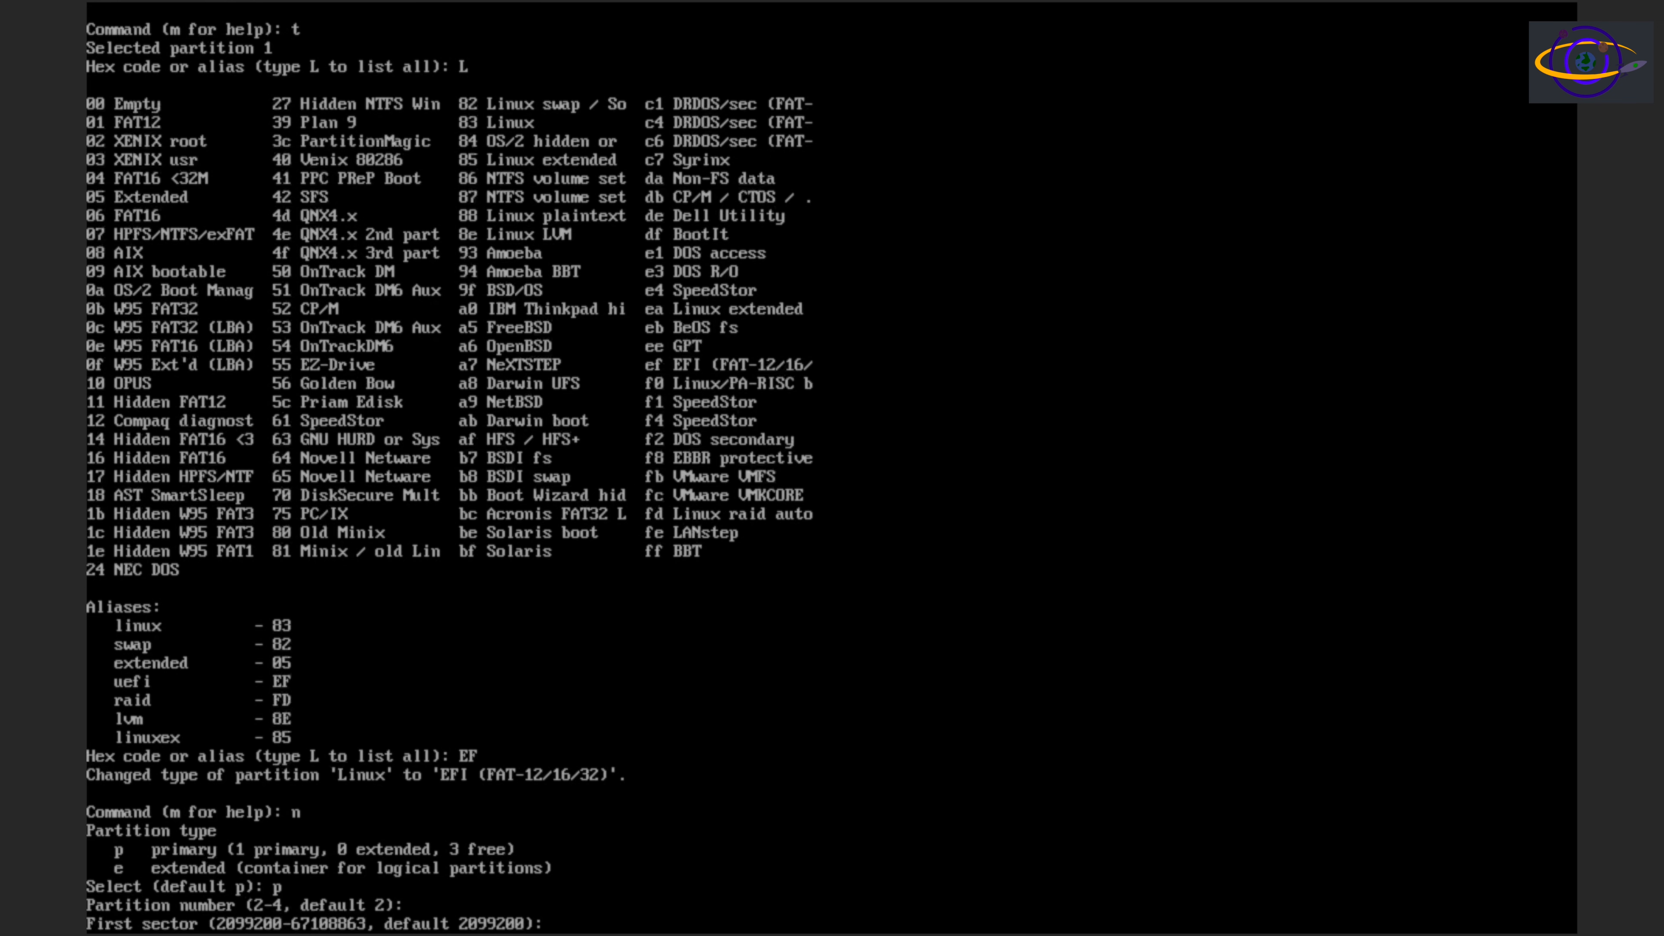
{"action": "key", "text": "Return"}
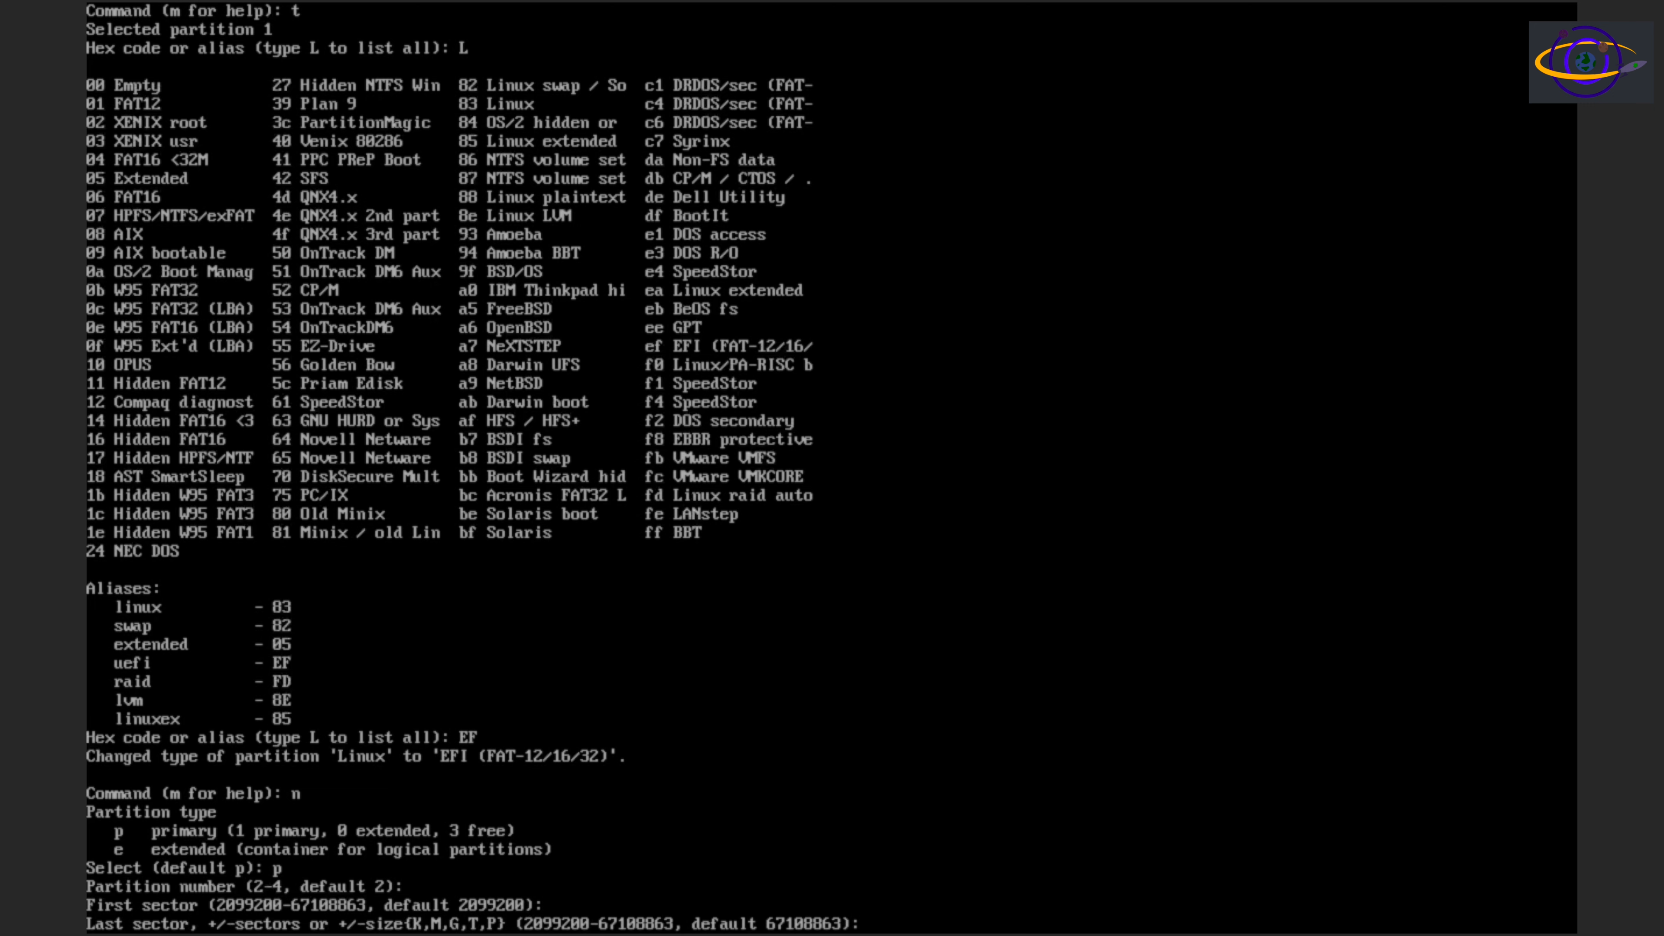
{"action": "key", "text": "Return"}
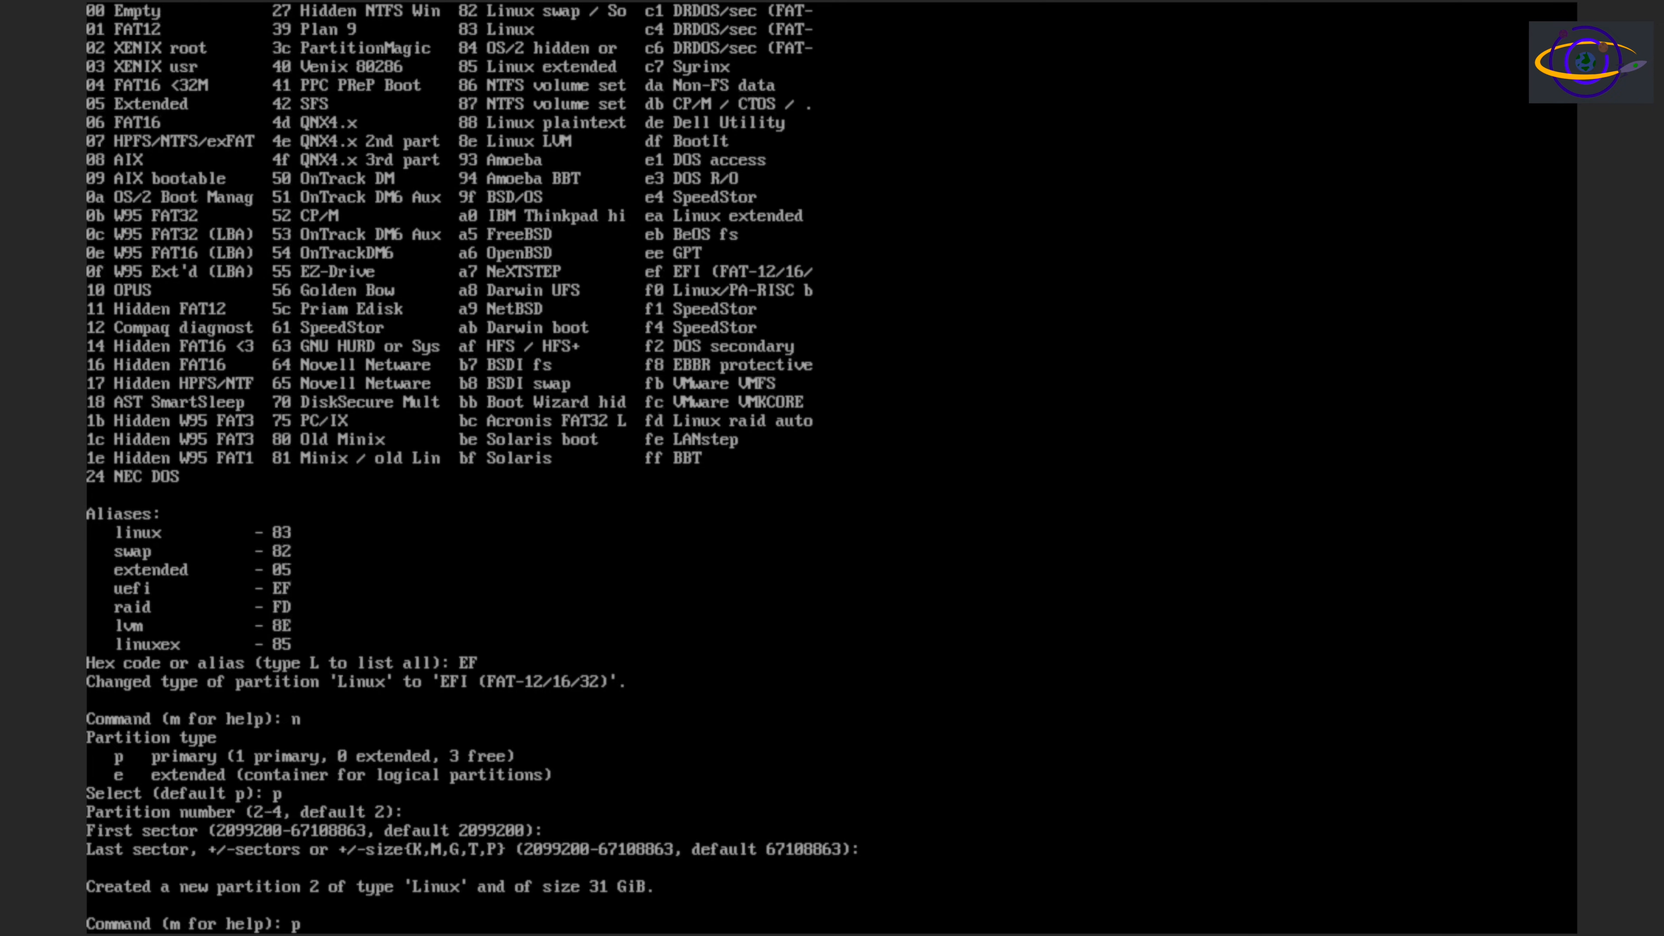
Print the partition table for a check and write it to /dev/sda, exiting fdisk
{"action": "key", "text": "Return"}
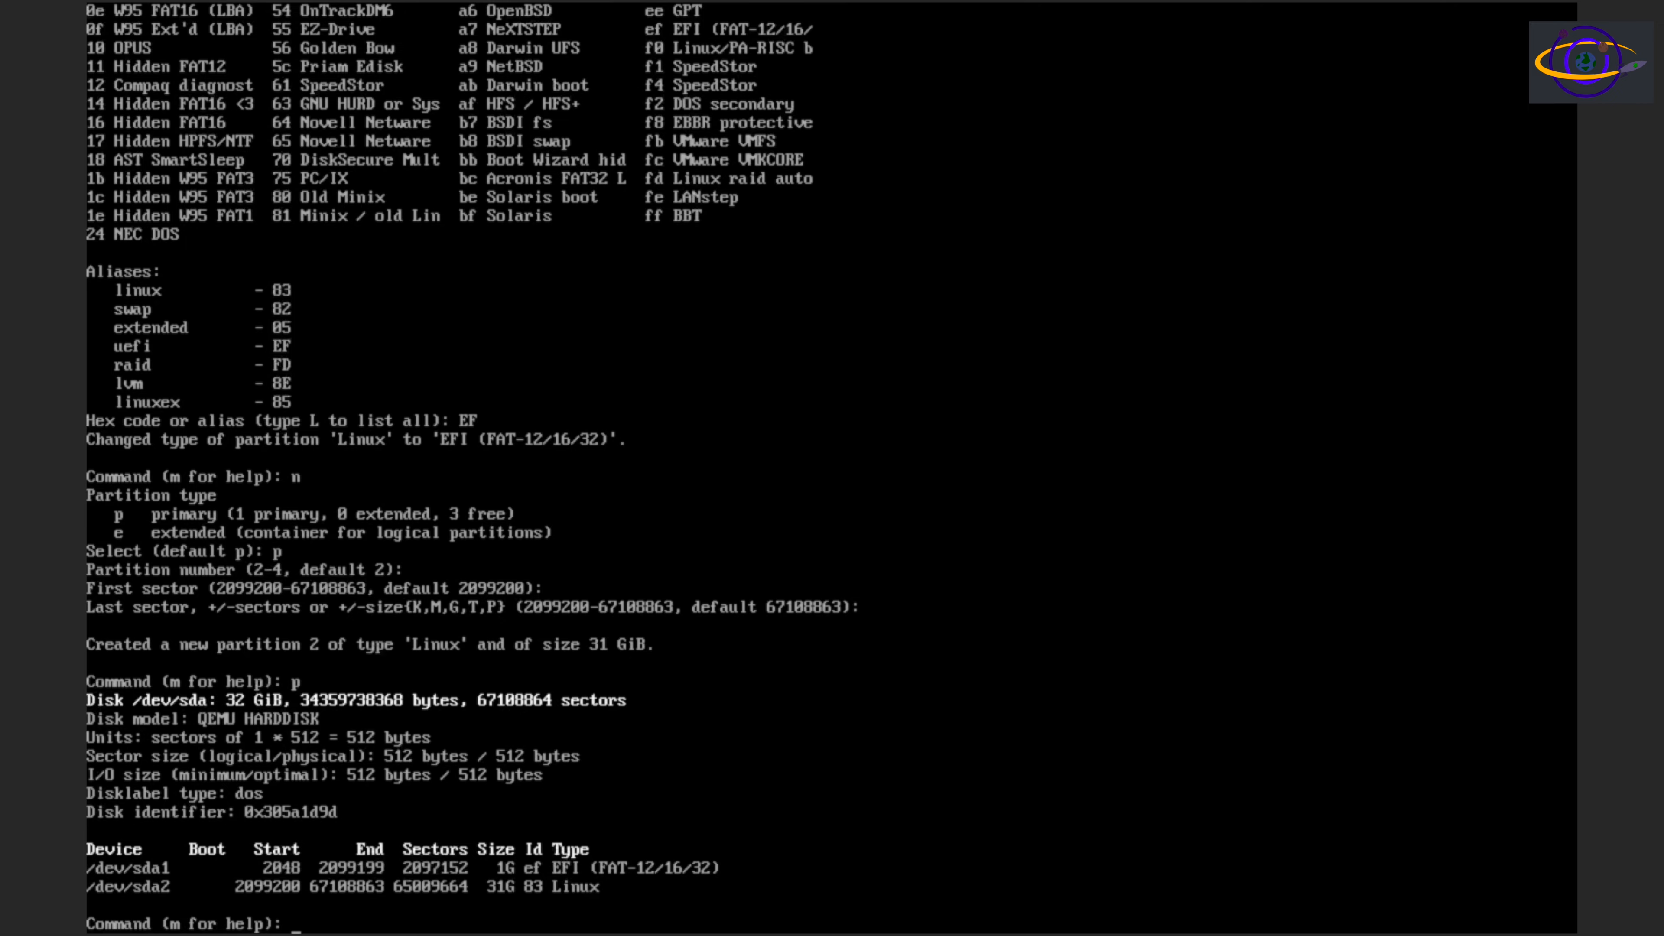
{"action": "type", "text": "w"}
{"action": "key", "text": "Return"}
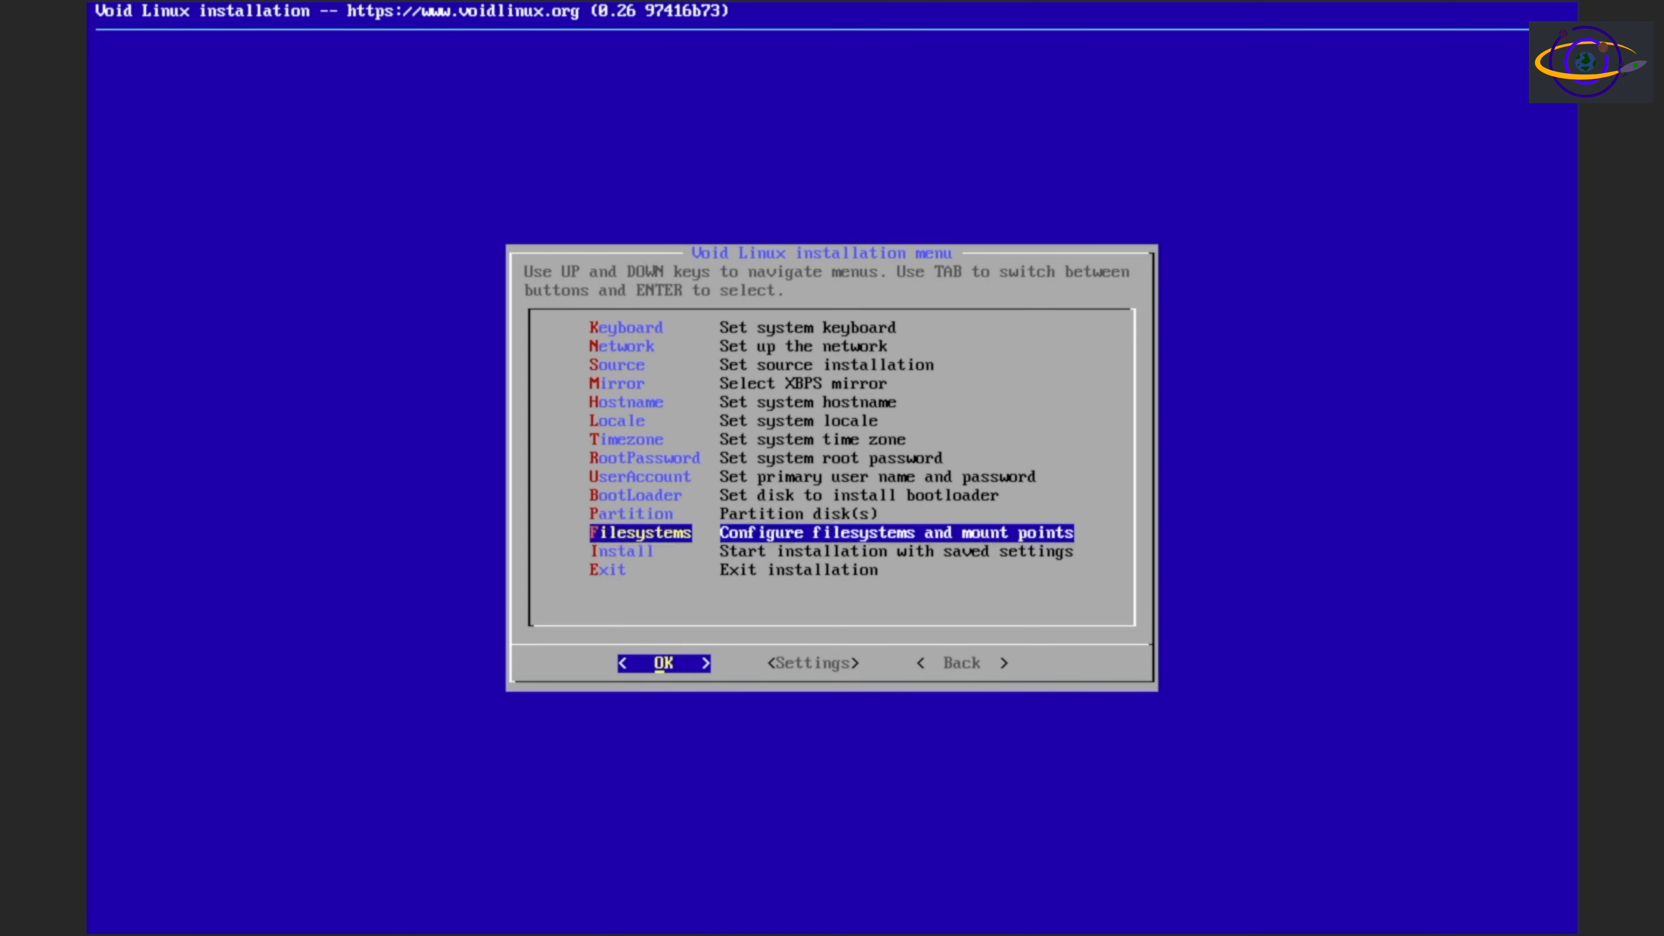
Configure /dev/sda1 as vfat (FAT32) with mount point /boot/efi and agree to create a new filesystem on it
{"action": "key", "text": "Return"}
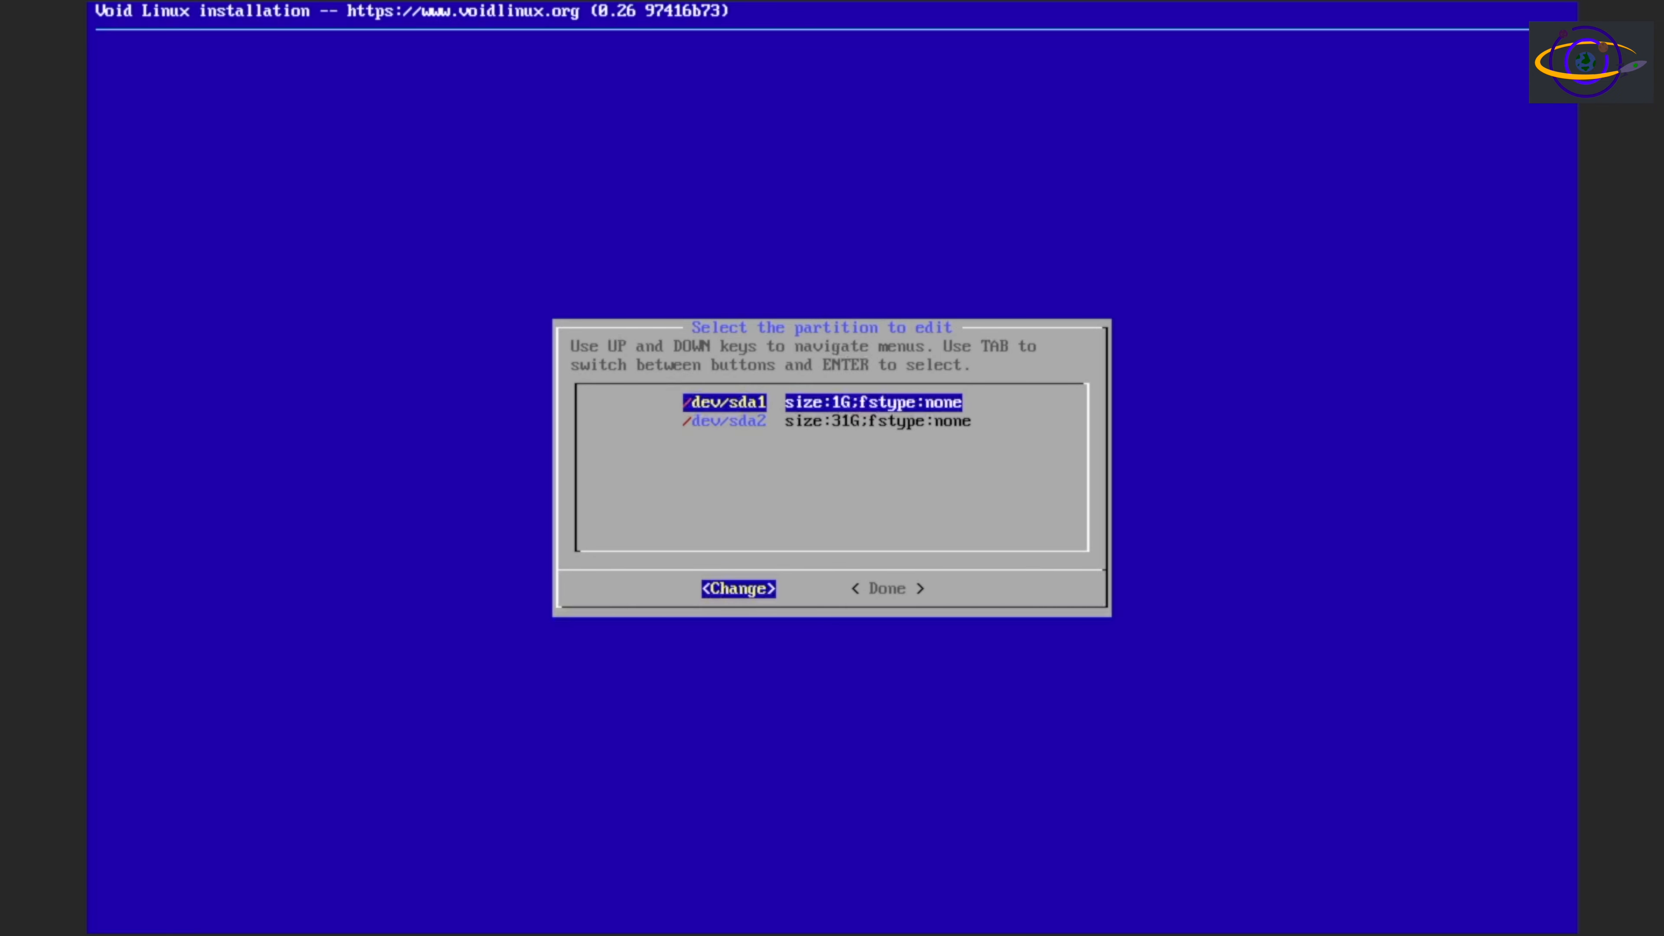
{"action": "key", "text": "Return"}
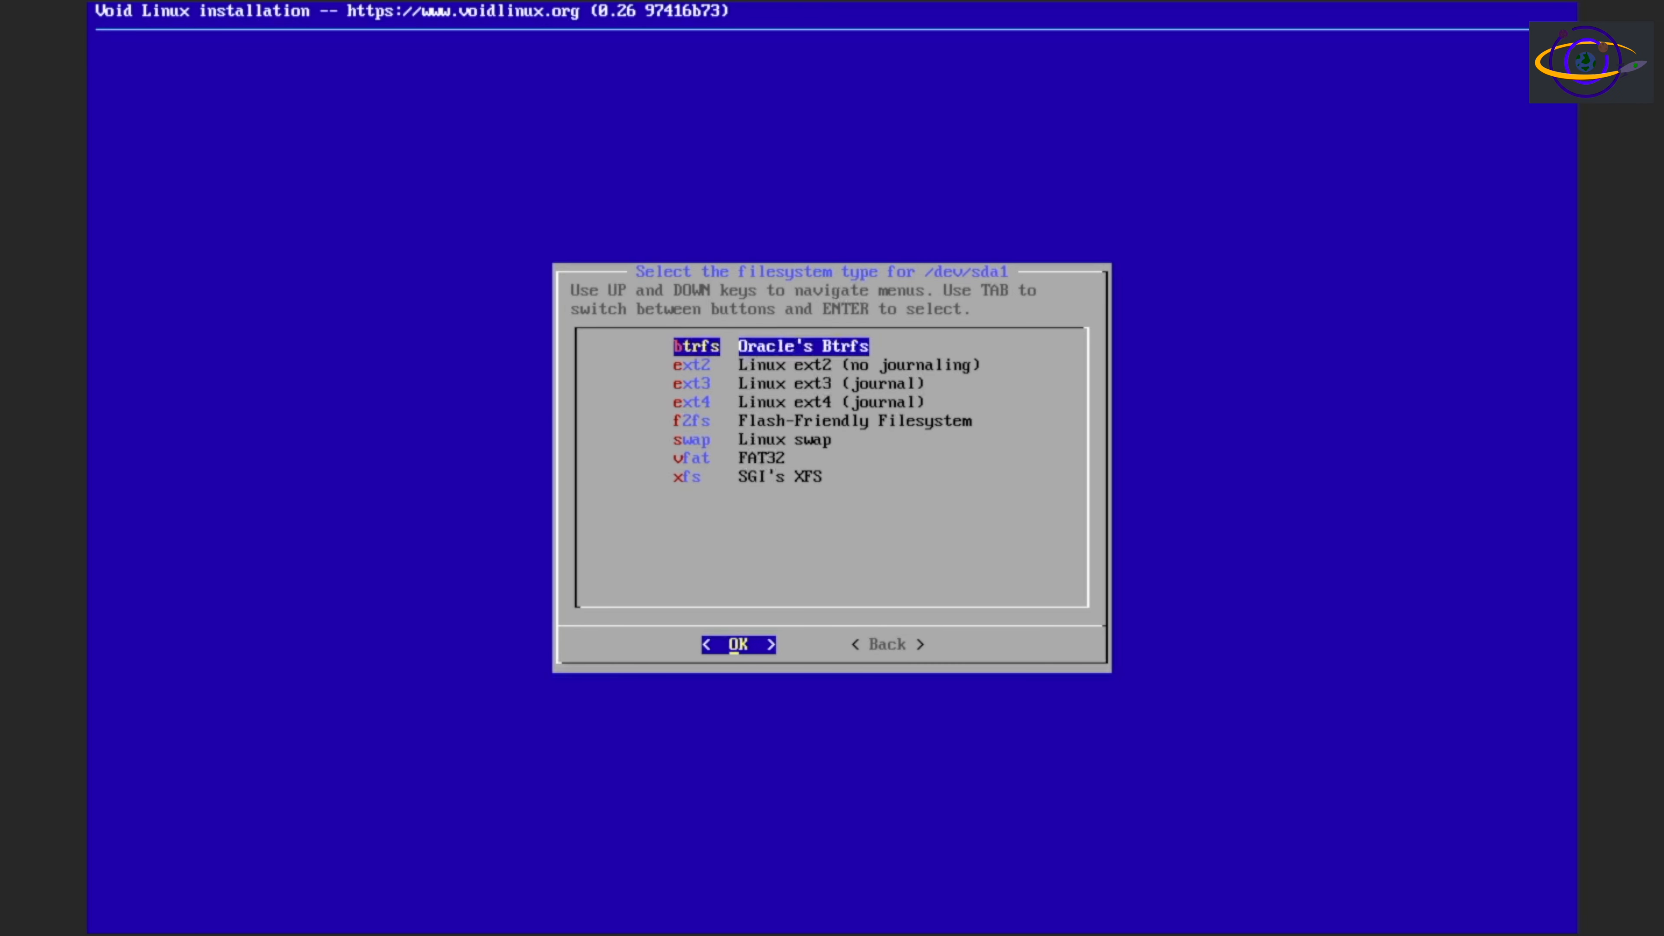
{"action": "key", "text": "Down"}
{"action": "key", "text": "Down"}
{"action": "key", "text": "Down"}
{"action": "key", "text": "Down"}
{"action": "key", "text": "Down"}
{"action": "key", "text": "Down"}
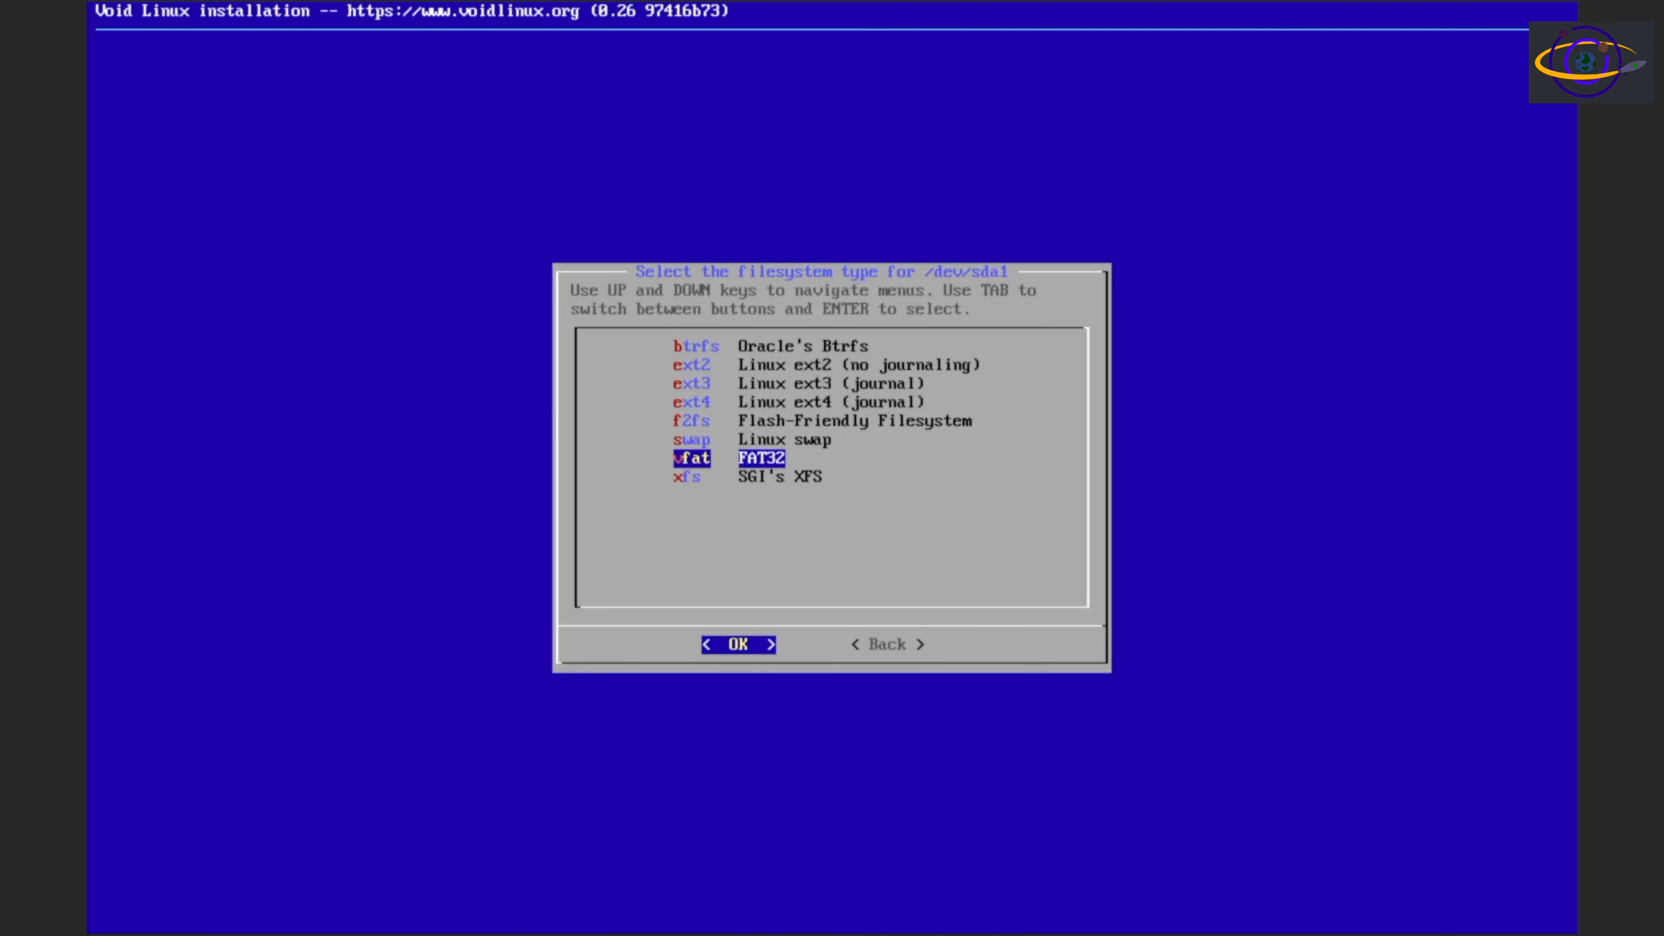
{"action": "key", "text": "Return"}
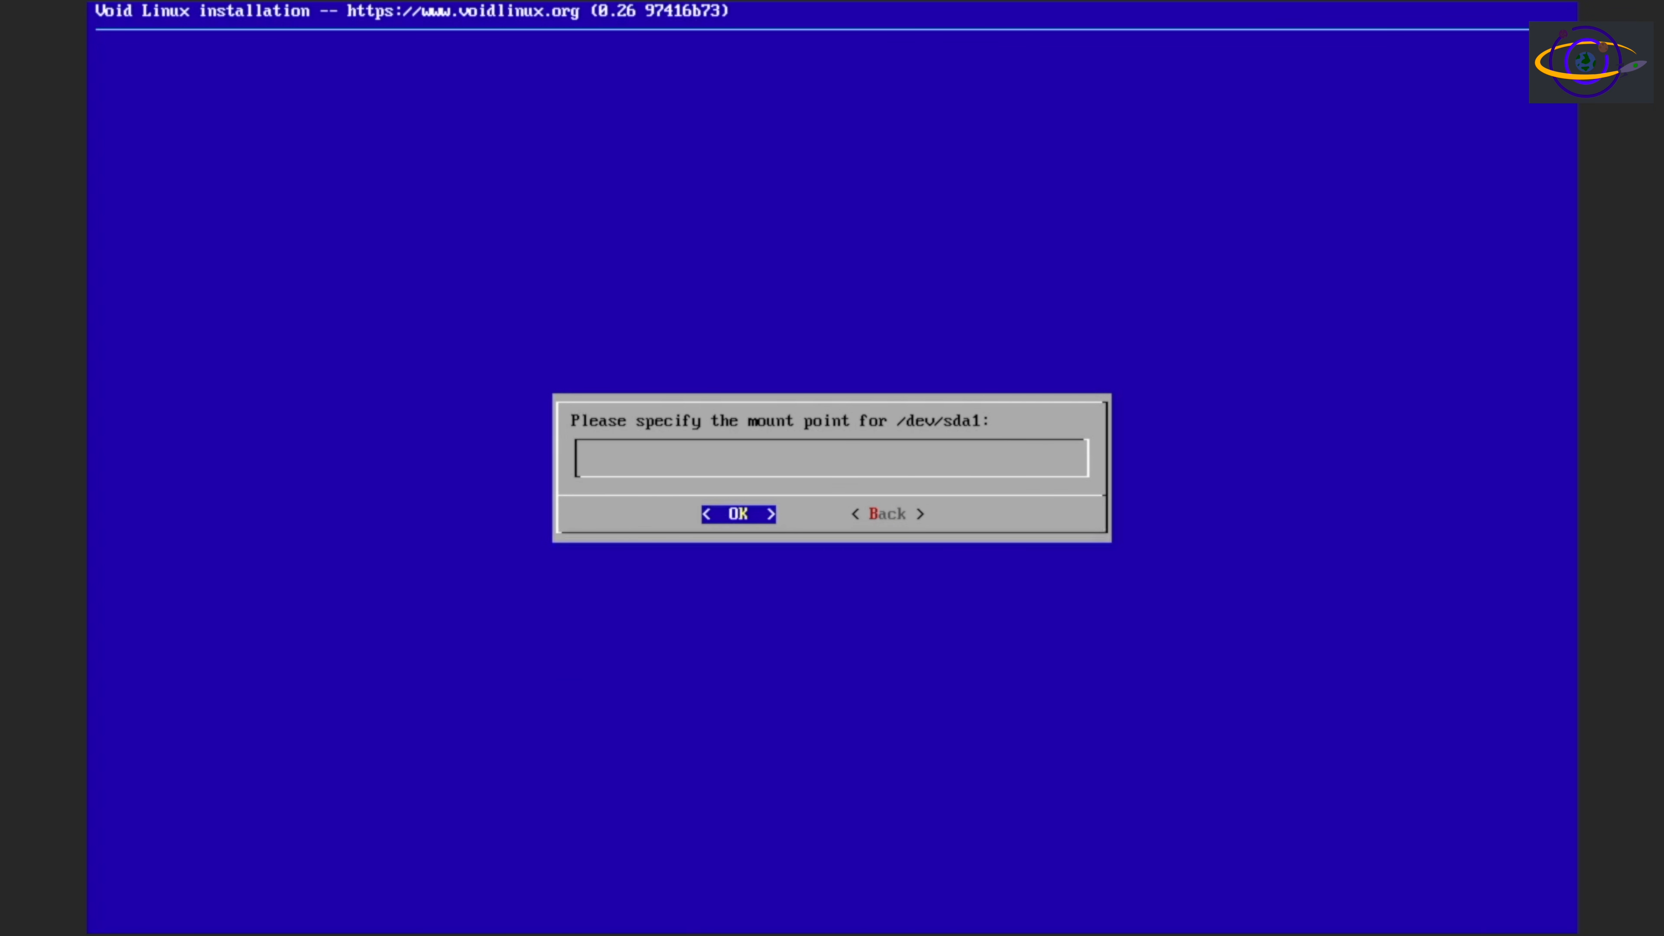
{"action": "type", "text": "/boot/efi"}
{"action": "key", "text": "Return"}
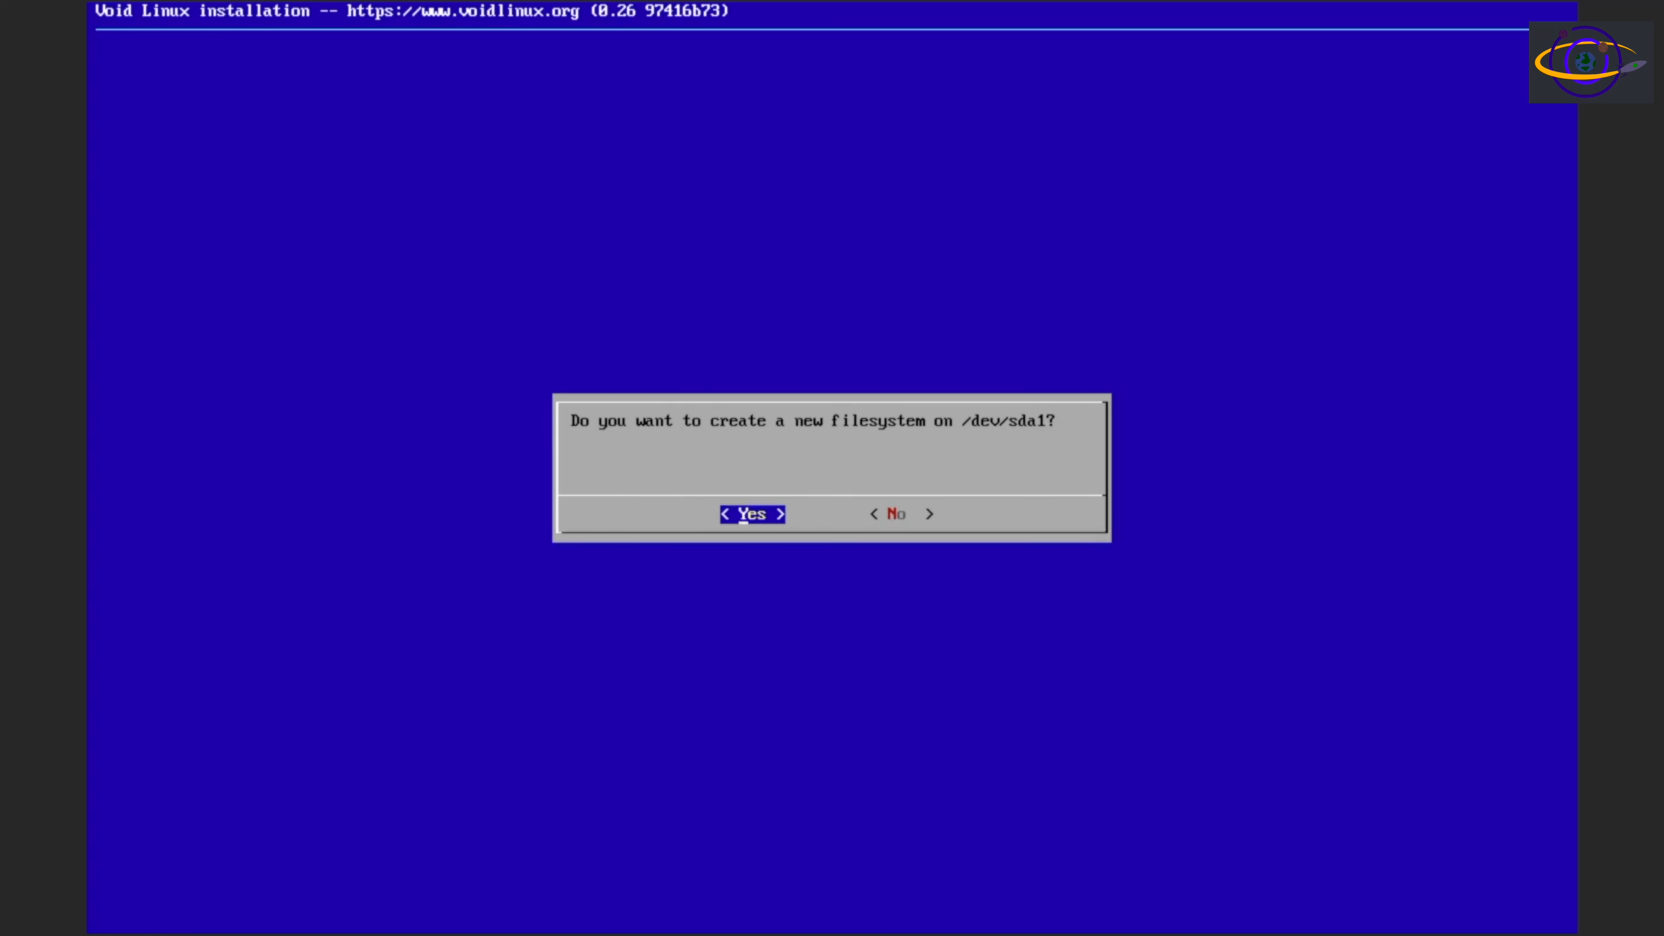
{"action": "key", "text": "Return"}
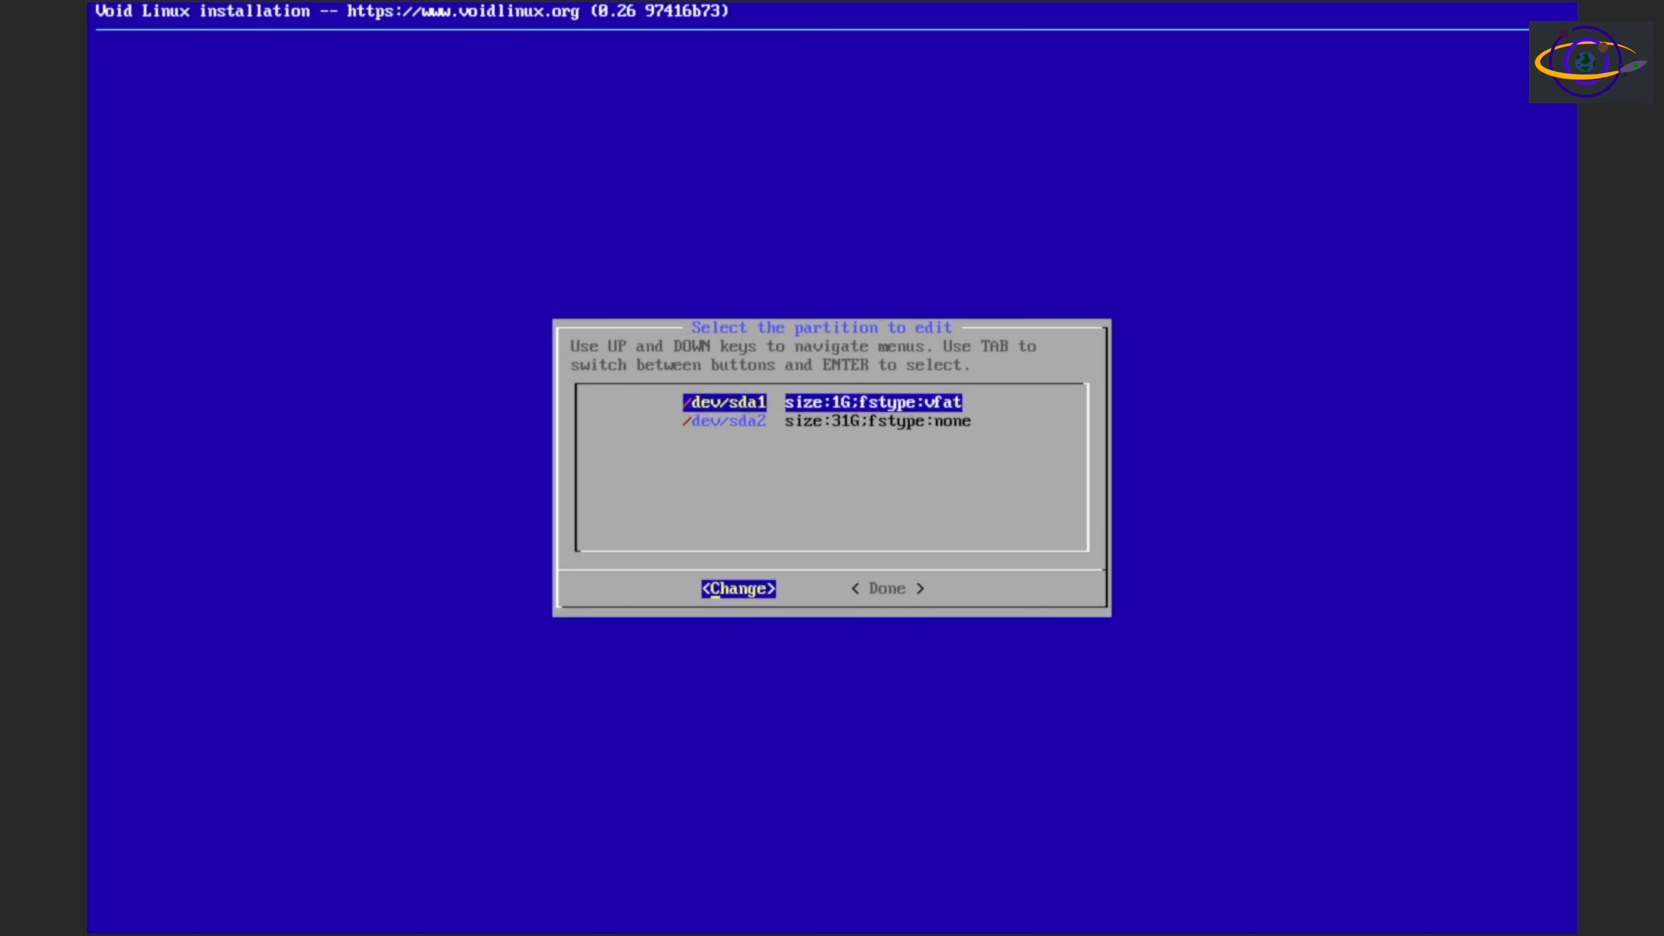
Configure /dev/sda2 as ext4 with mount point / and agree to create a new filesystem on it
{"action": "key", "text": "Down"}
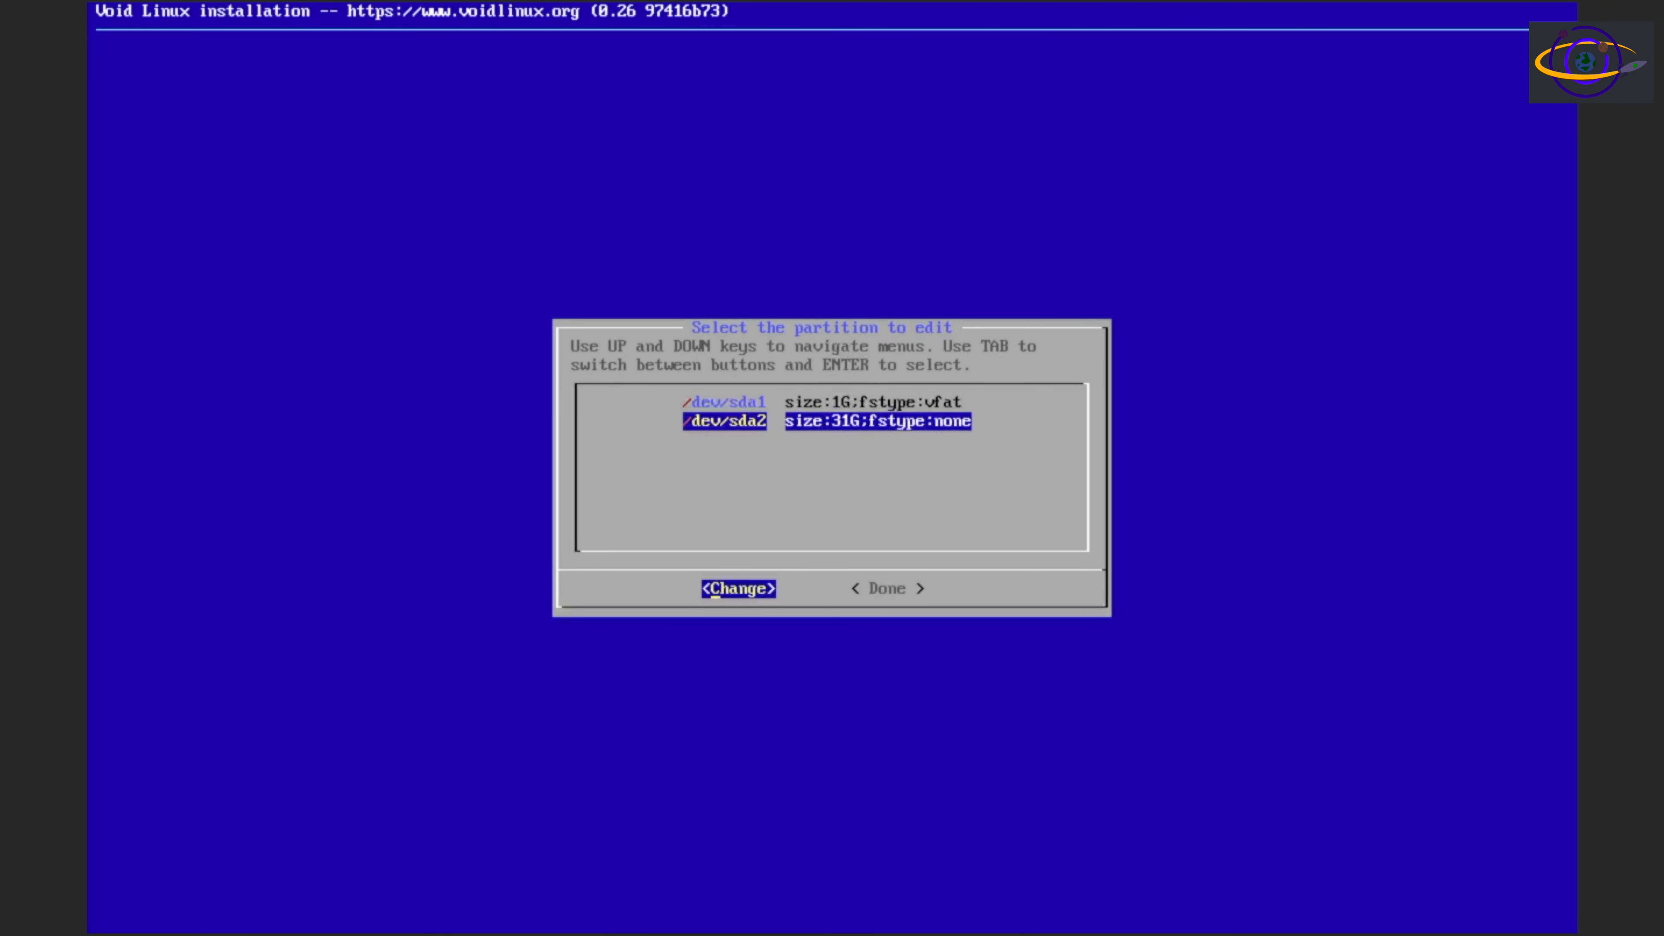
{"action": "key", "text": "Return"}
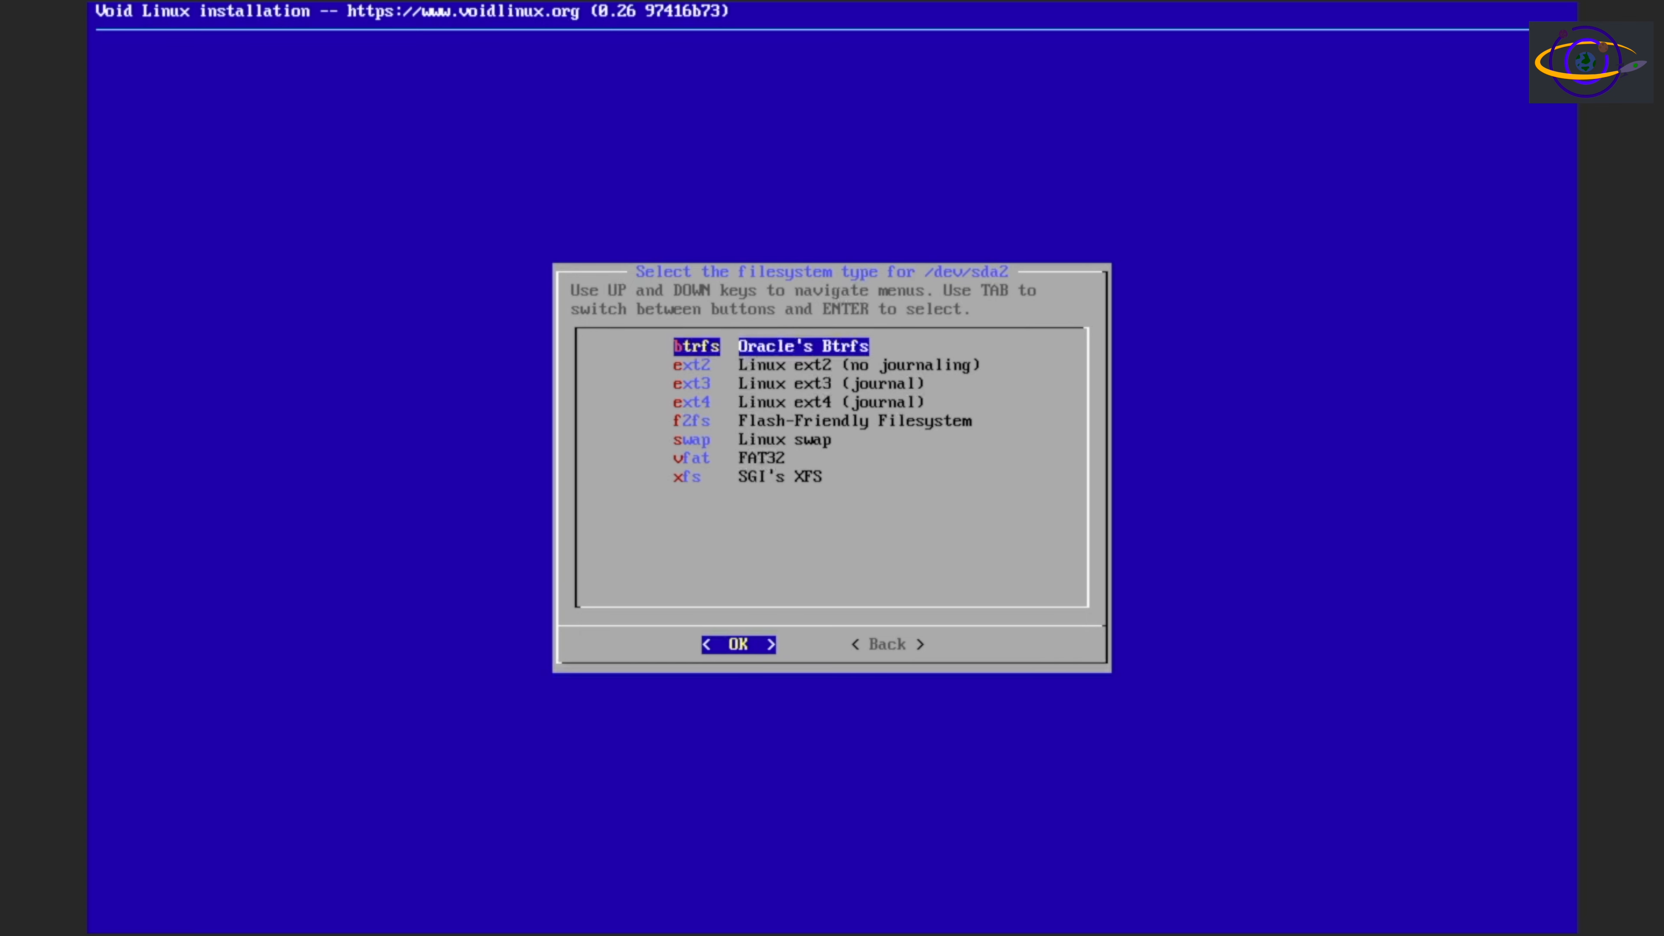
{"action": "key", "text": "Down"}
{"action": "key", "text": "Down"}
{"action": "key", "text": "Down"}
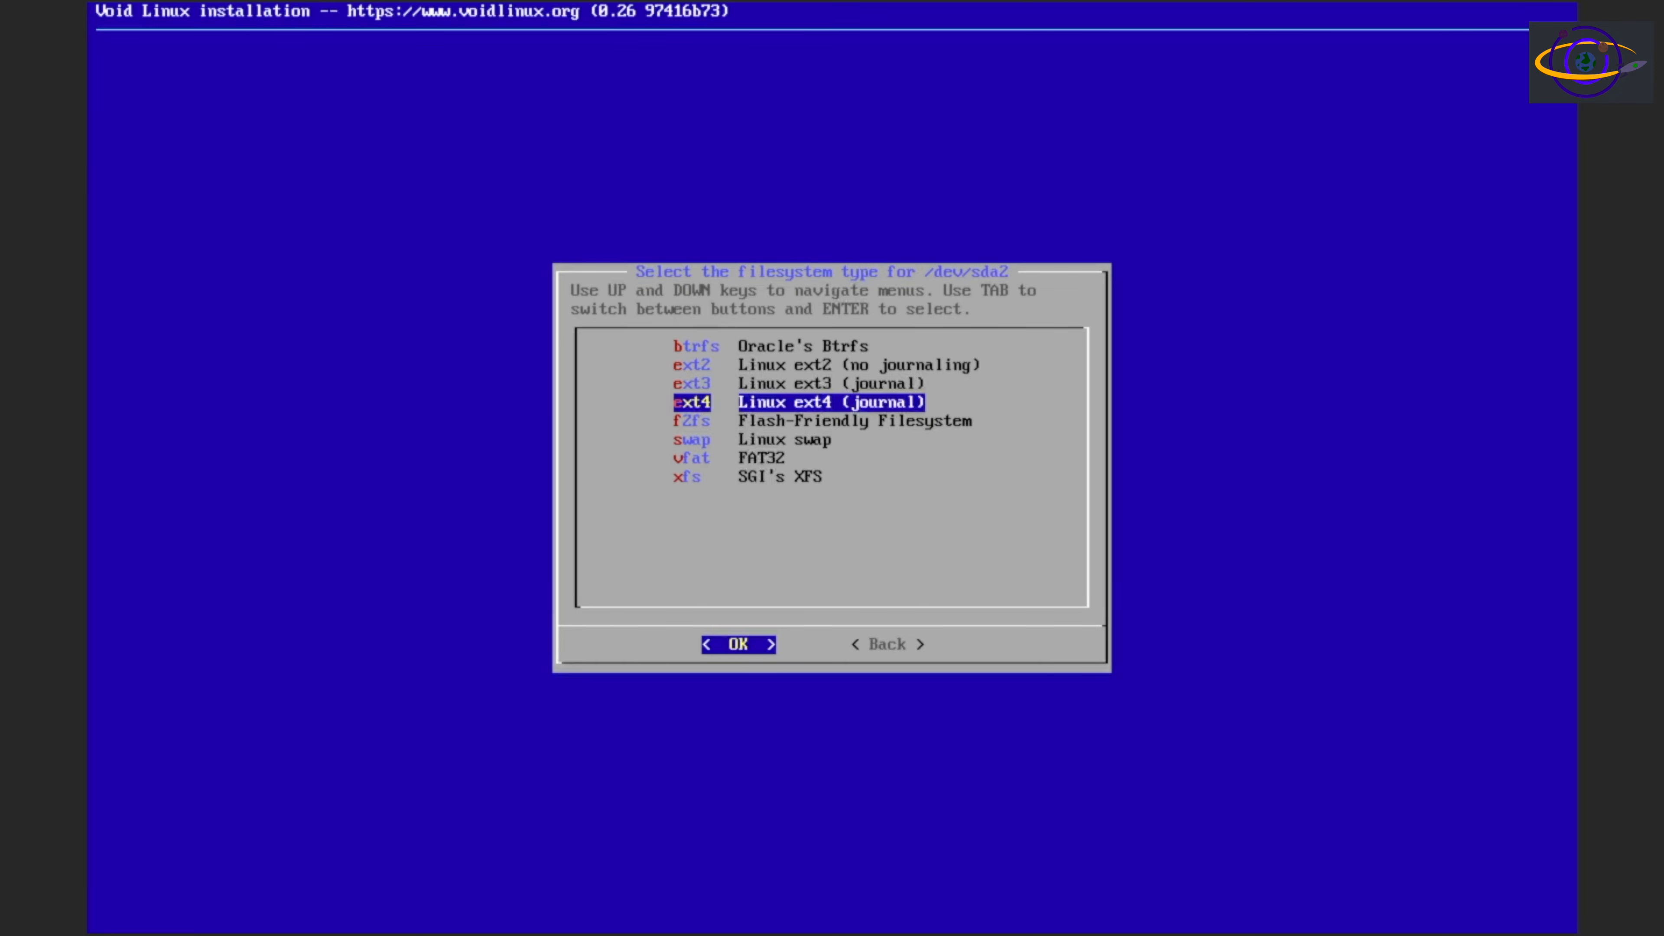
{"action": "key", "text": "Return"}
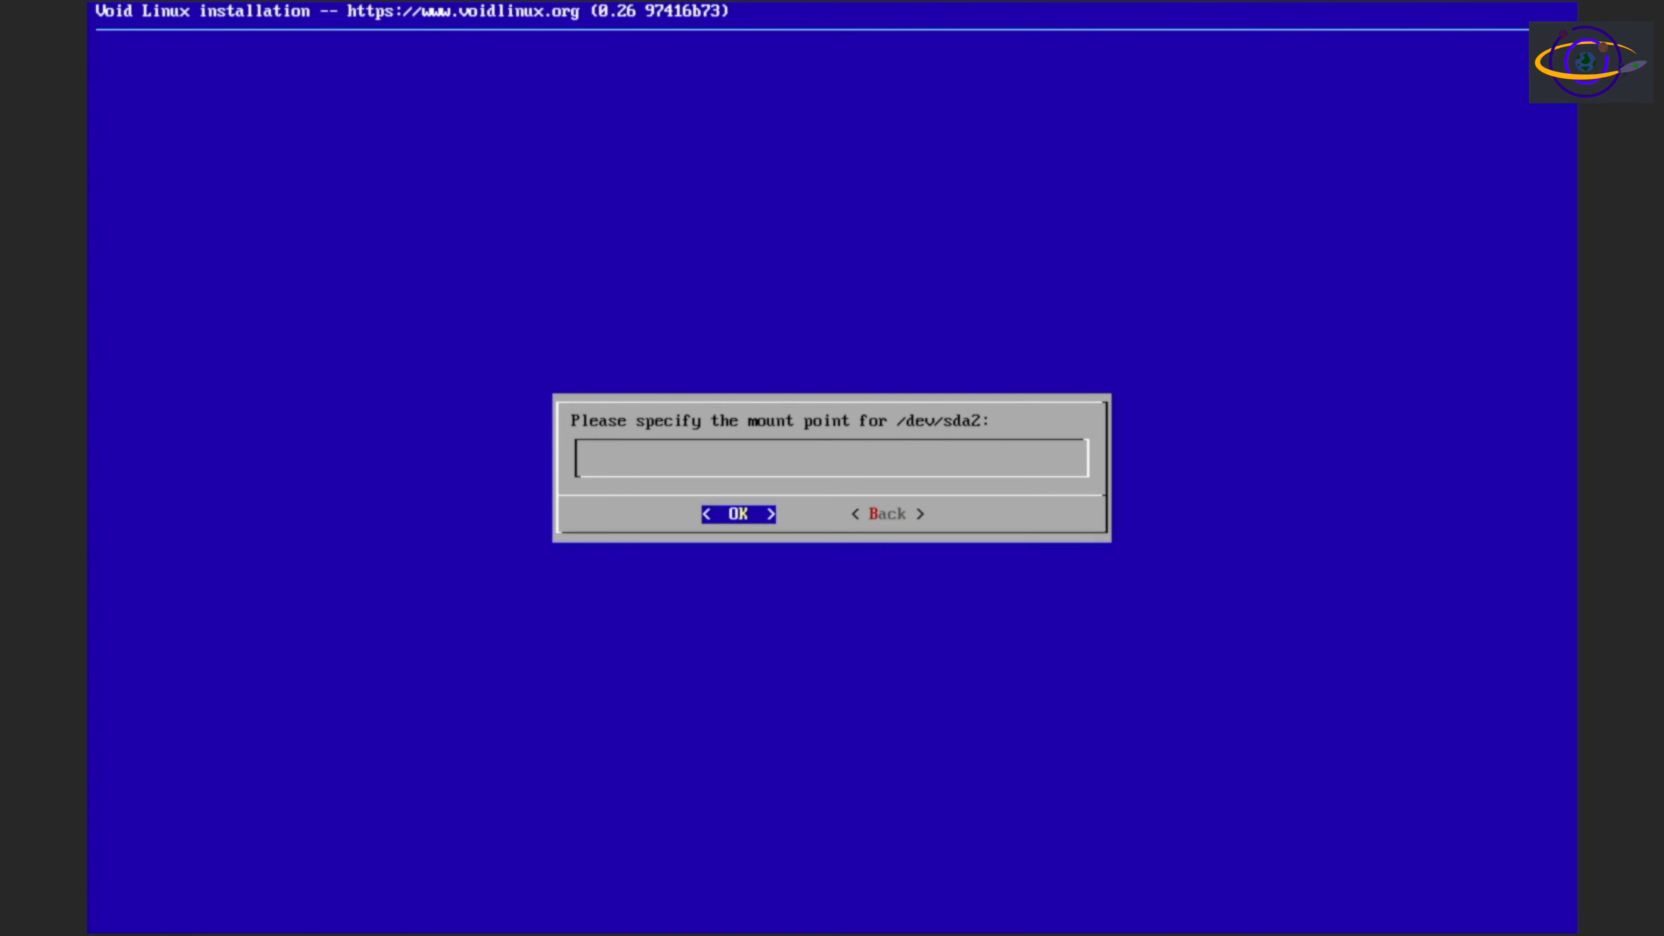
{"action": "type", "text": "/"}
{"action": "key", "text": "Return"}
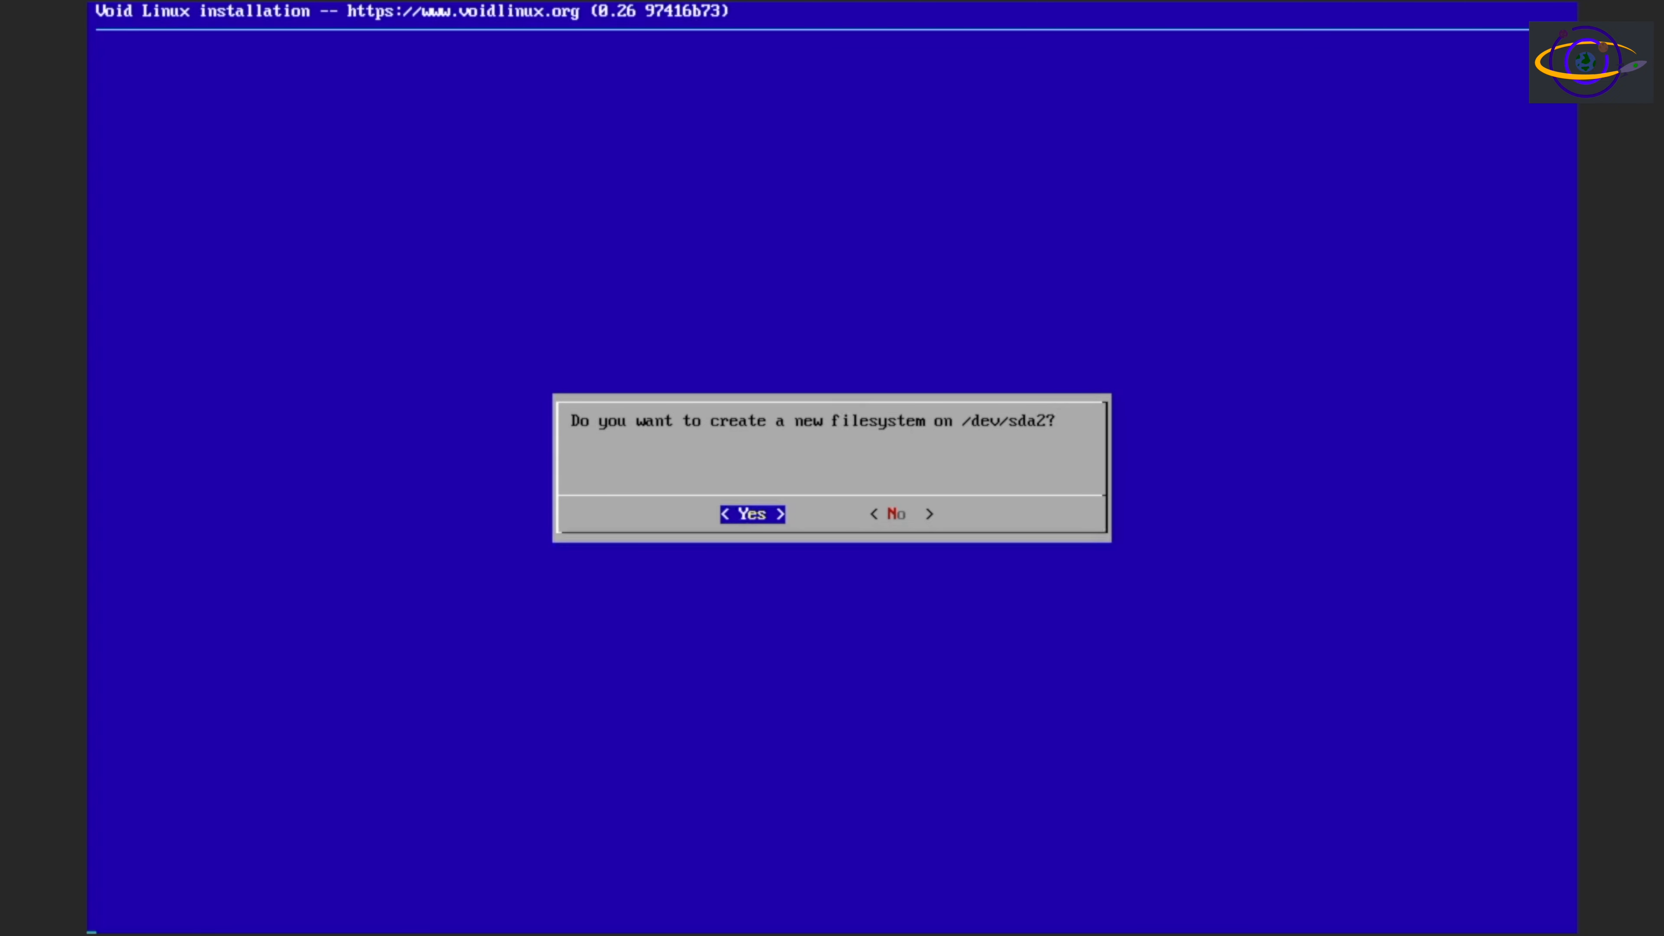
{"action": "key", "text": "Return"}
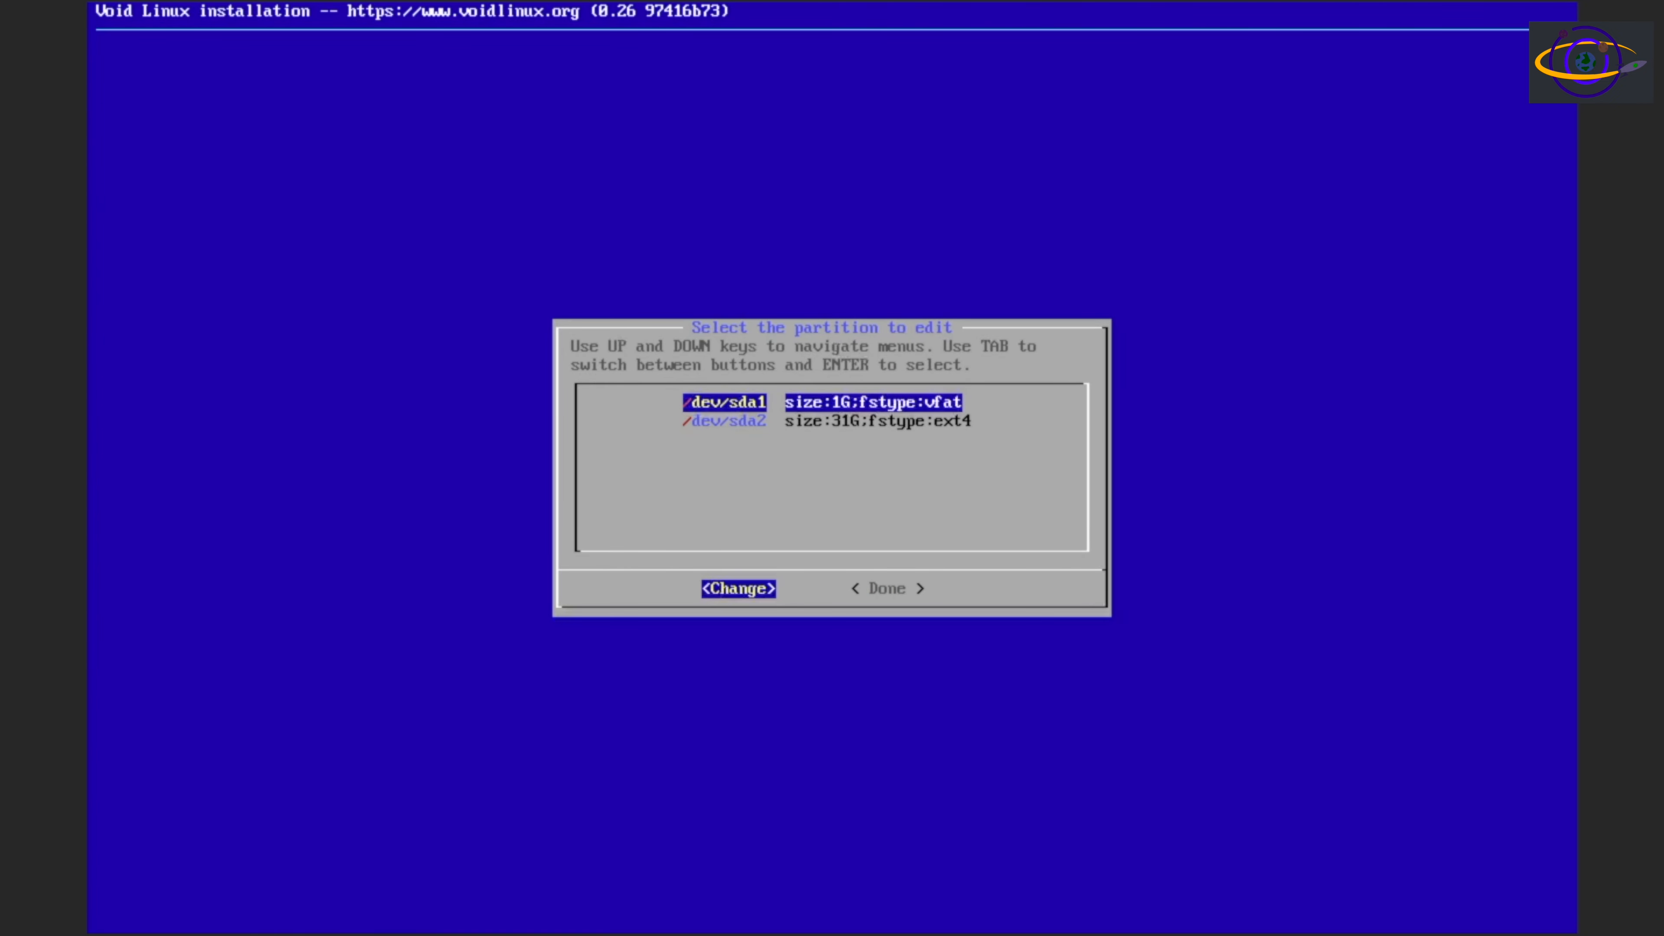
{"action": "key", "text": "Tab"}
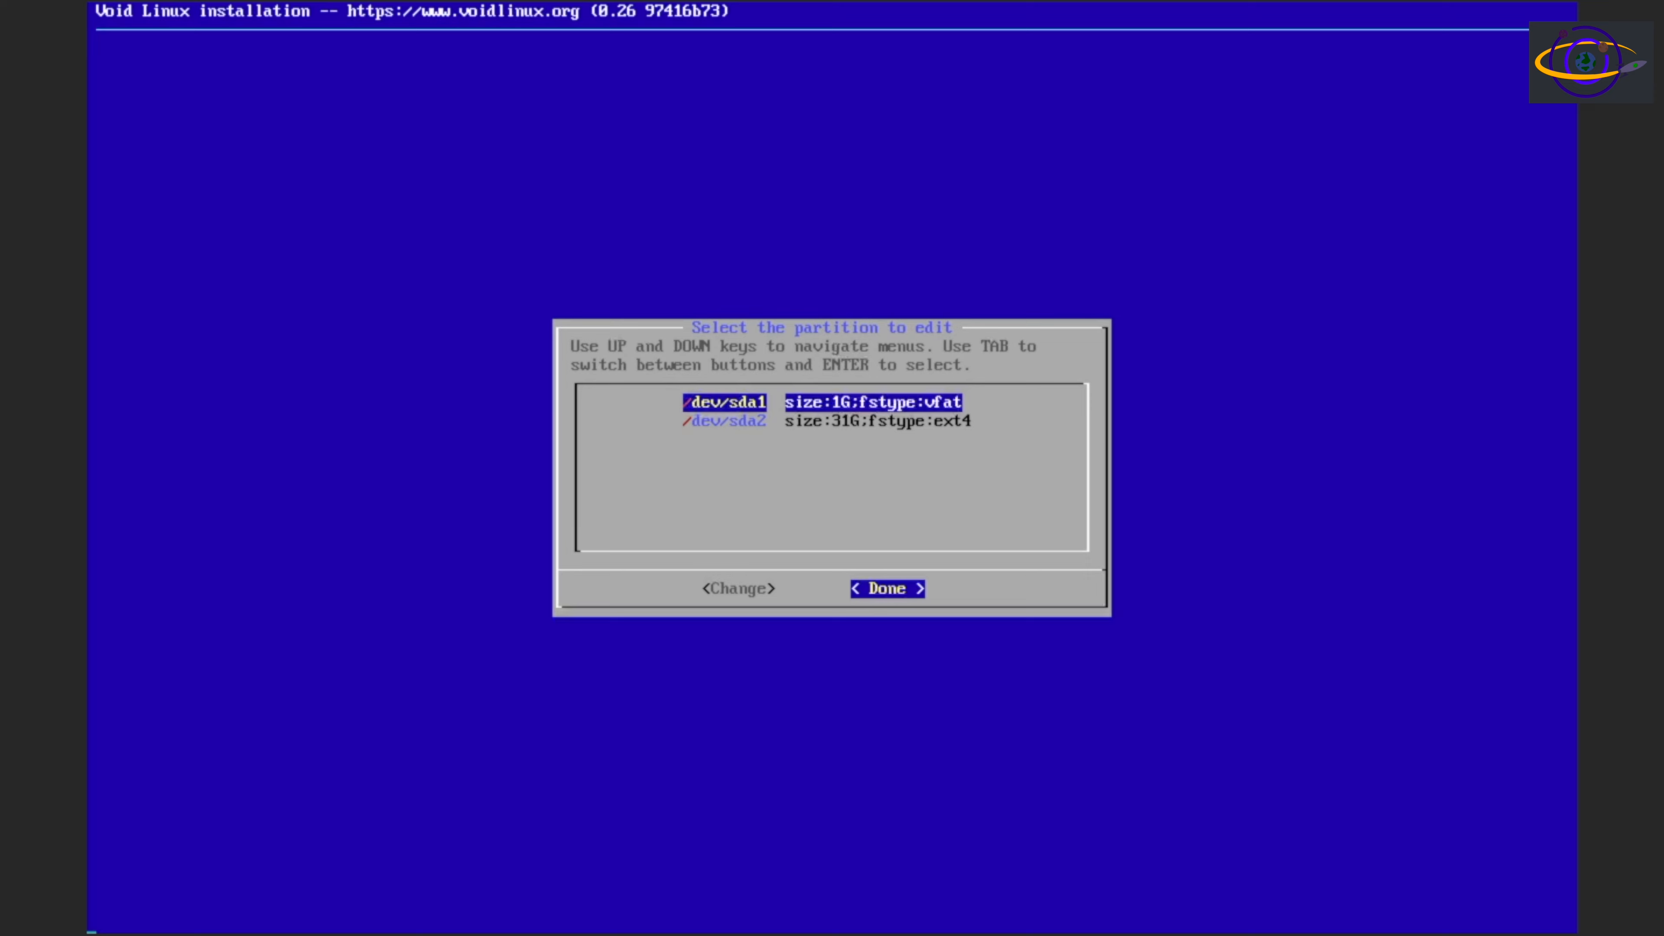
Finish the filesystem setup and start the installation with the saved settings, agreeing to overwrite the data on both partitions
{"action": "key", "text": "Return"}
{"action": "key", "text": "Down"}
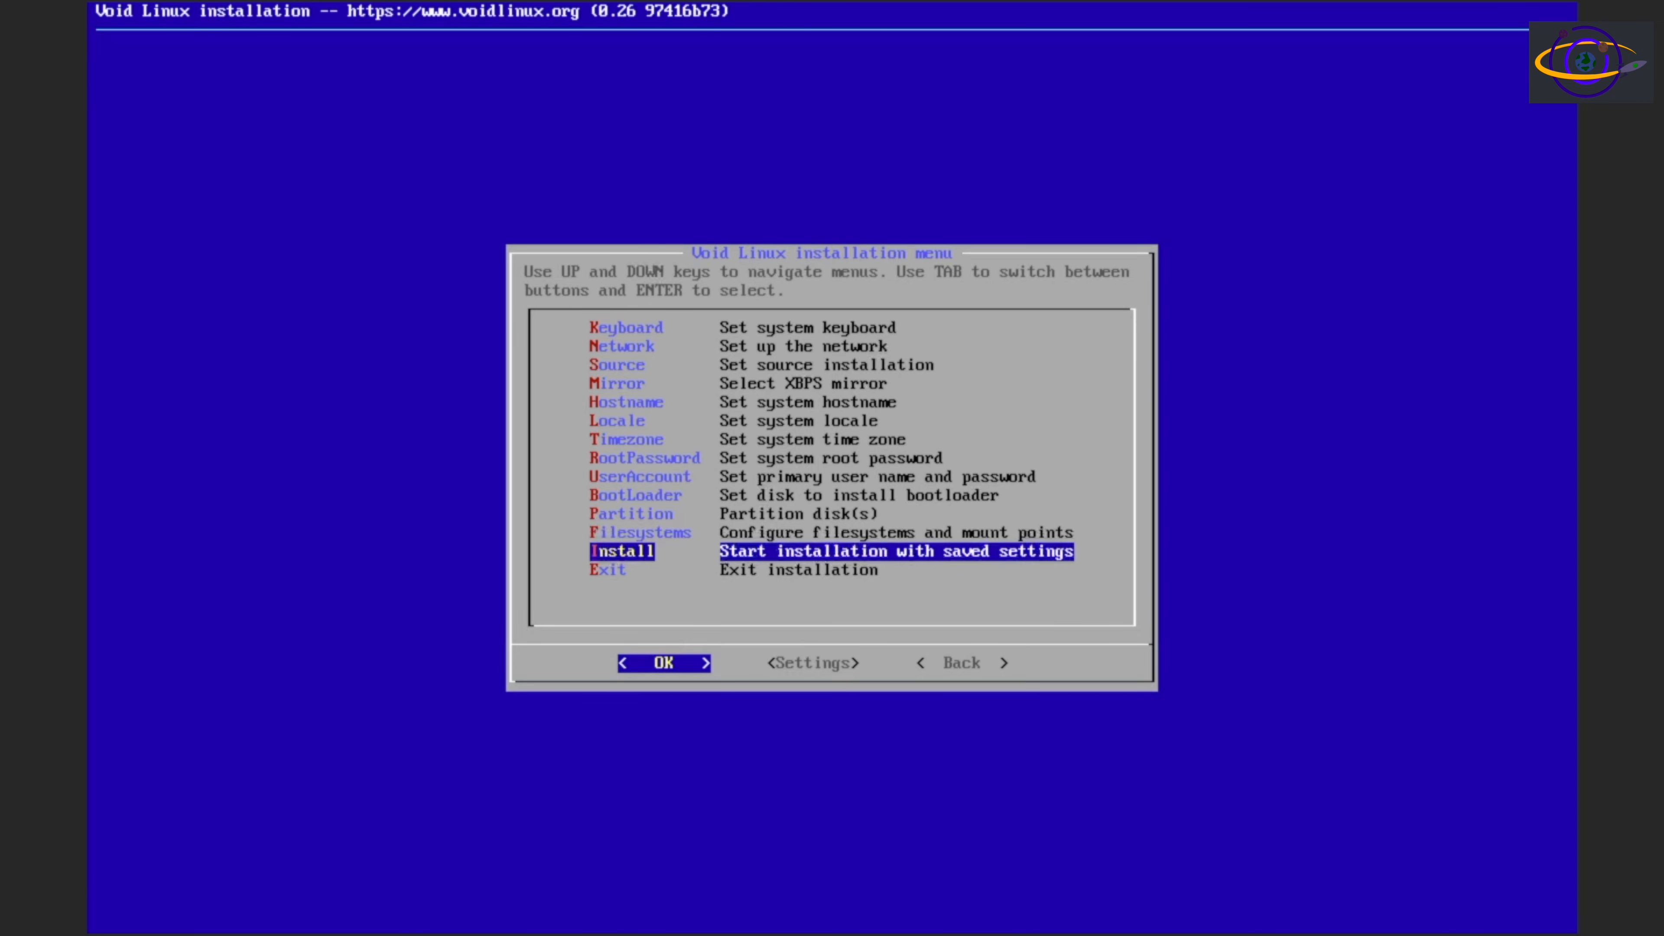
{"action": "key", "text": "Return"}
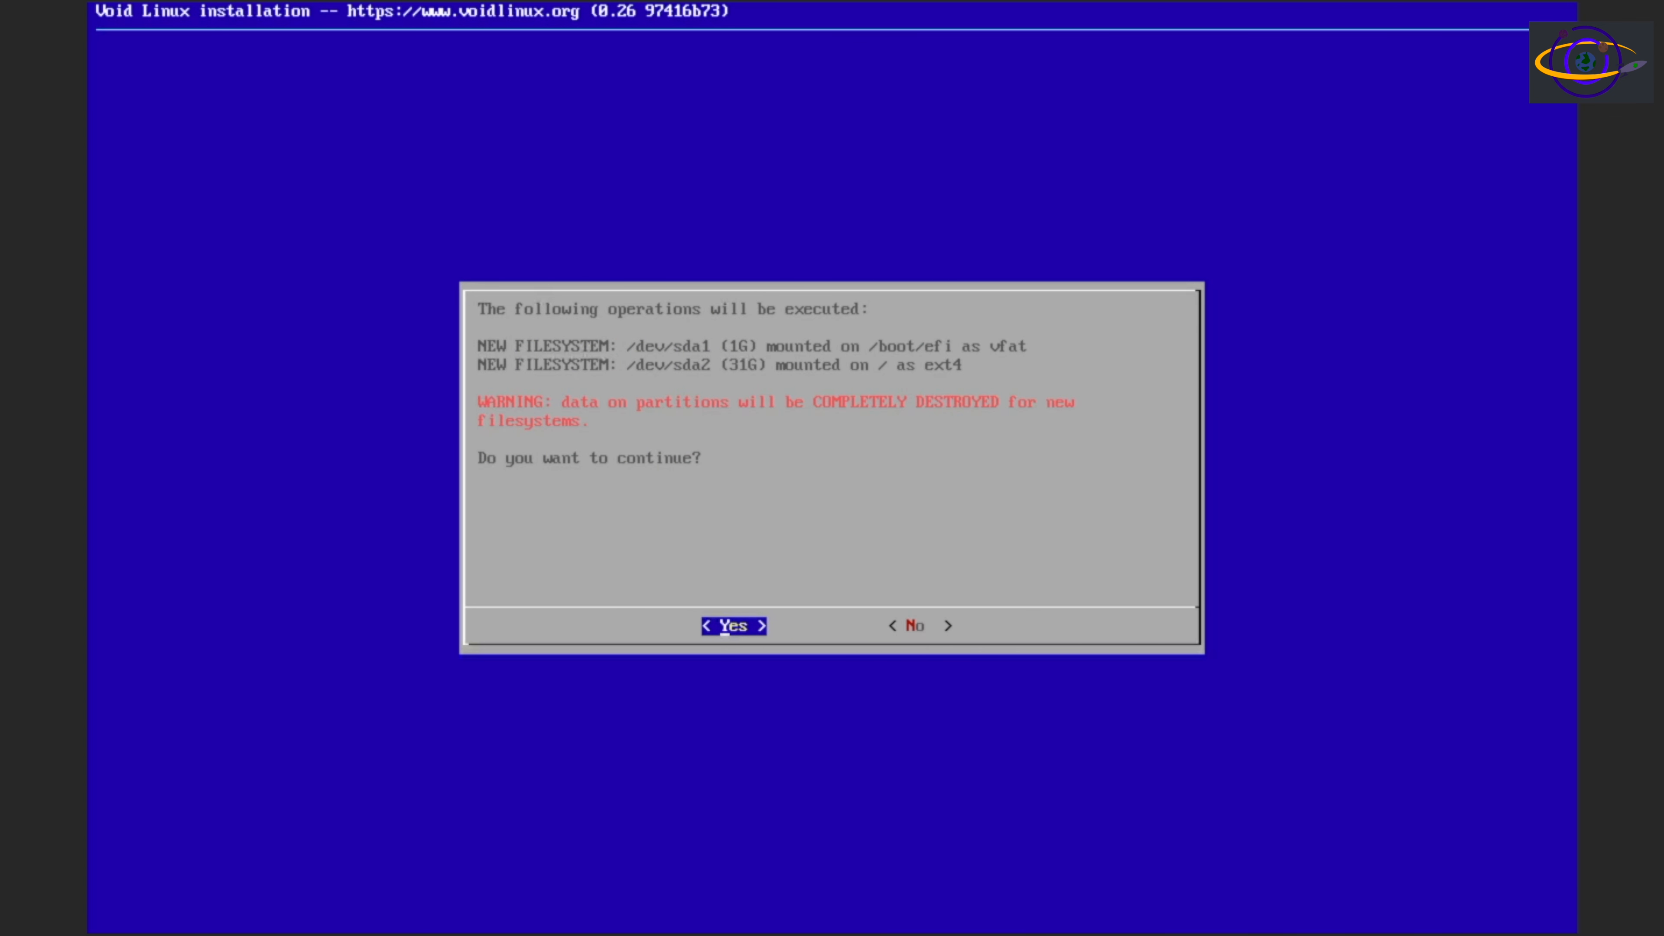
{"action": "key", "text": "Return"}
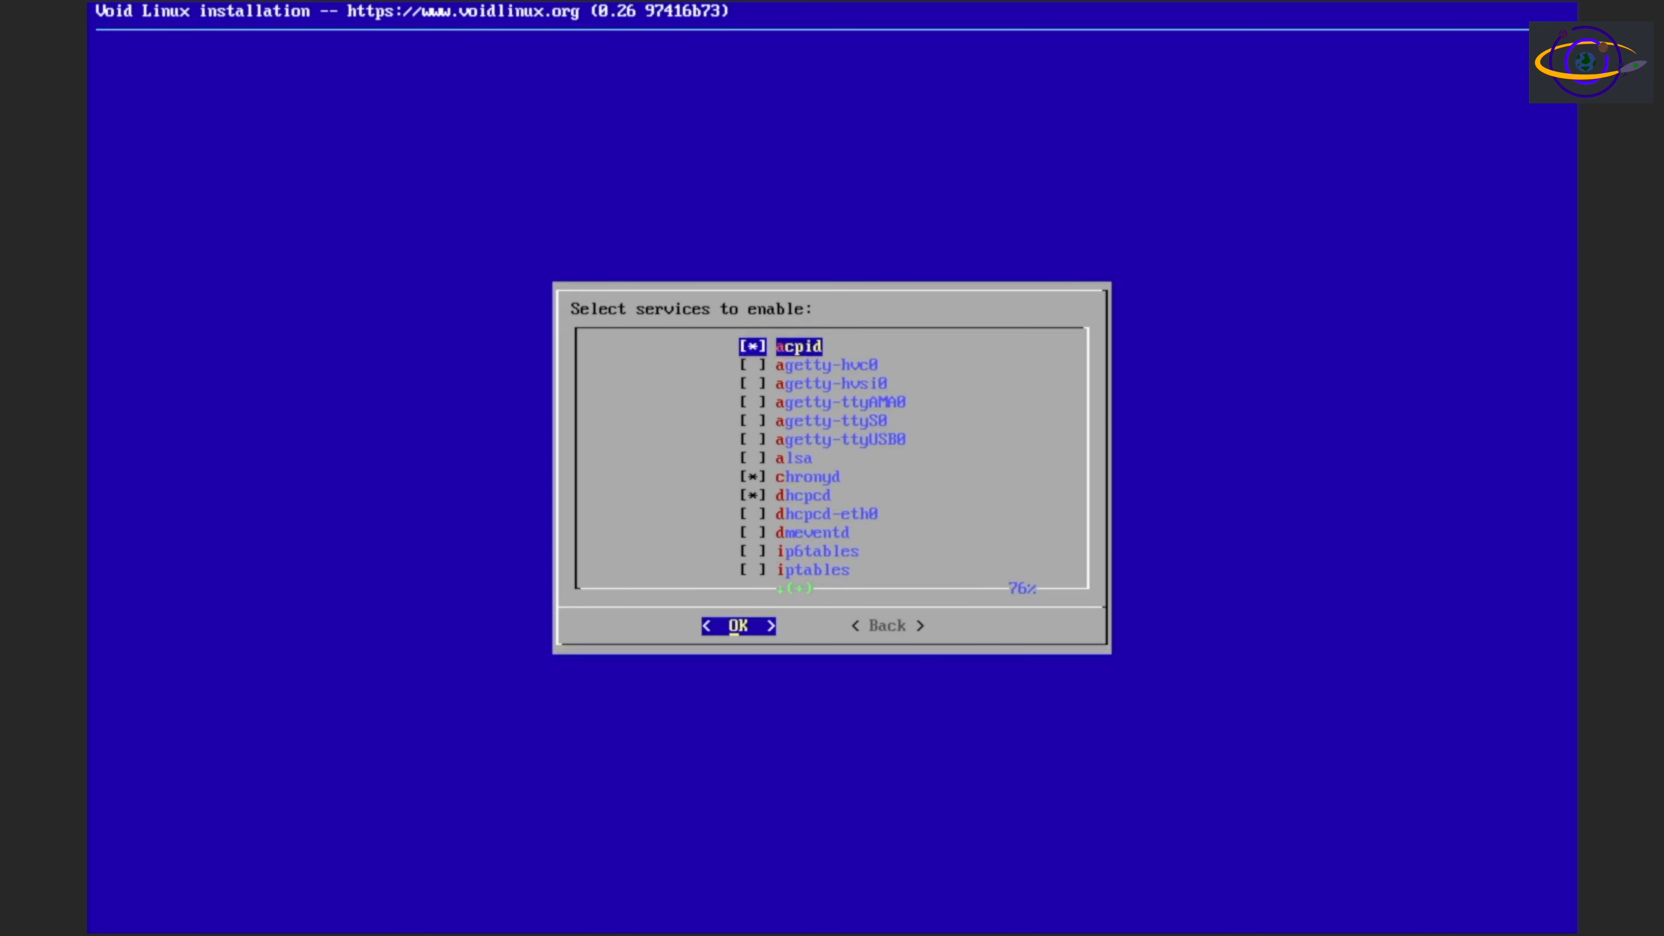
Look through the whole list of services to enable, from acpid to wpa_supplicant, checking which ones are selected
{"action": "key", "text": "Down"}
{"action": "key", "text": "Down"}
{"action": "key", "text": "Down"}
{"action": "key", "text": "Down"}
{"action": "key", "text": "Down"}
{"action": "key", "text": "Down"}
{"action": "key", "text": "Down"}
{"action": "key", "text": "Down"}
{"action": "key", "text": "Down"}
{"action": "key", "text": "Down"}
{"action": "key", "text": "Down"}
{"action": "key", "text": "Down"}
{"action": "key", "text": "Down"}
{"action": "key", "text": "Down"}
{"action": "key", "text": "Down"}
{"action": "key", "text": "Down"}
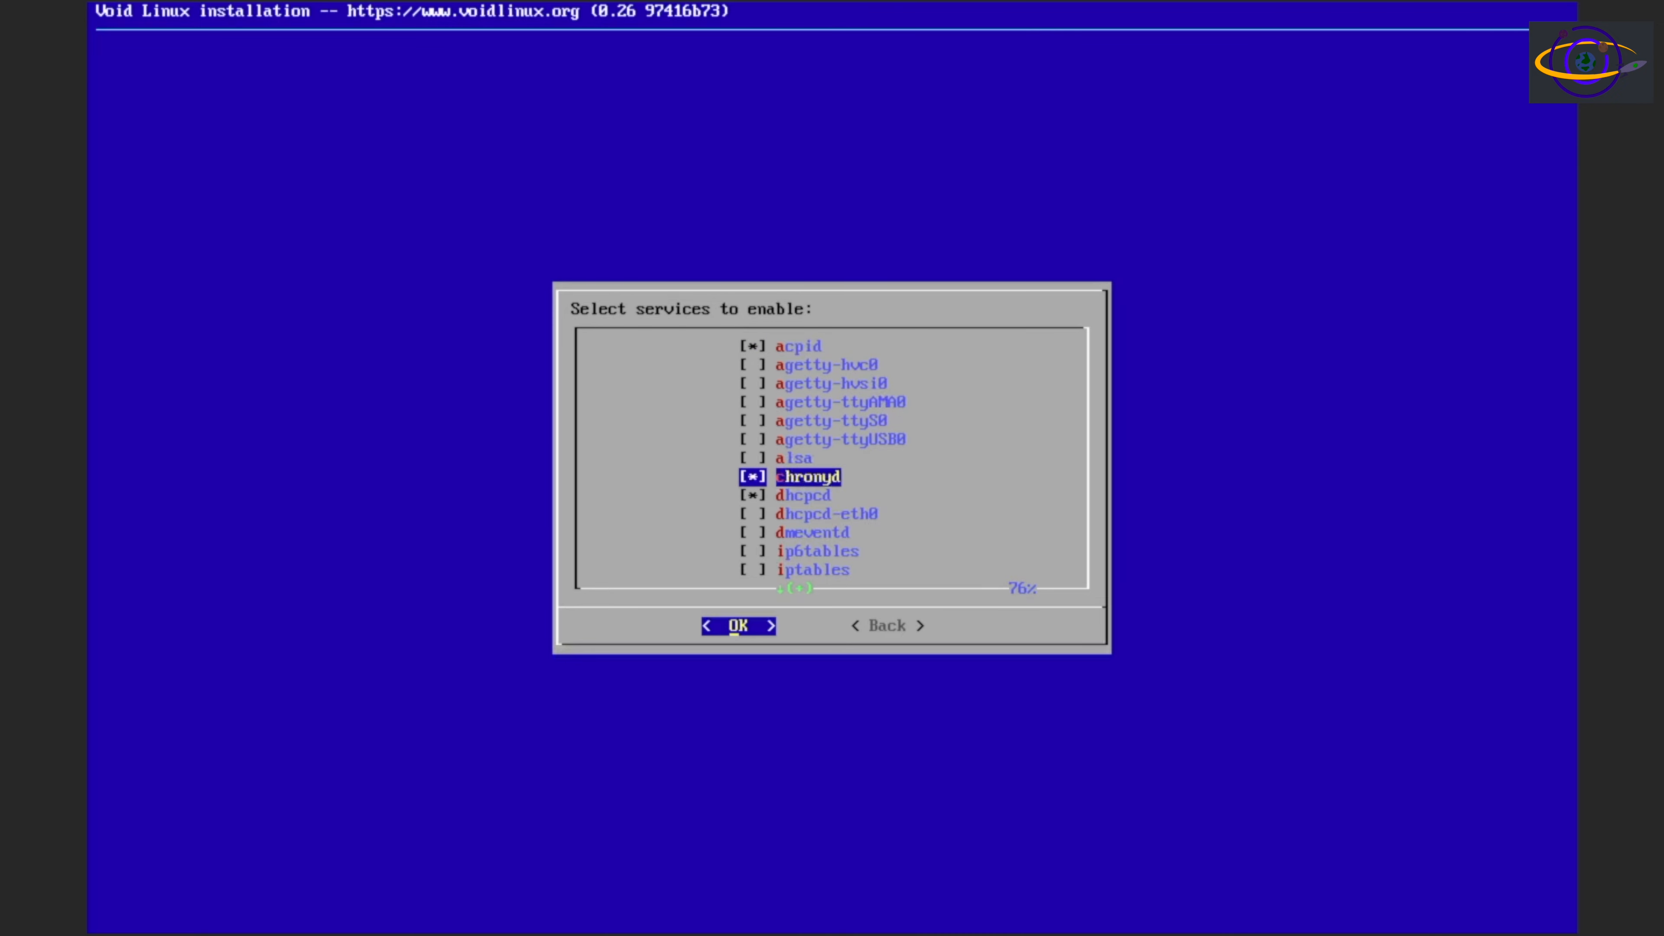
{"action": "key", "text": "Up"}
{"action": "key", "text": "Up"}
{"action": "key", "text": "Up"}
{"action": "key", "text": "Up"}
{"action": "key", "text": "Up"}
{"action": "key", "text": "Up"}
{"action": "key", "text": "Up"}
{"action": "key", "text": "Up"}
{"action": "key", "text": "Up"}
{"action": "key", "text": "Up"}
{"action": "key", "text": "Up"}
{"action": "key", "text": "Up"}
{"action": "key", "text": "Up"}
{"action": "key", "text": "Up"}
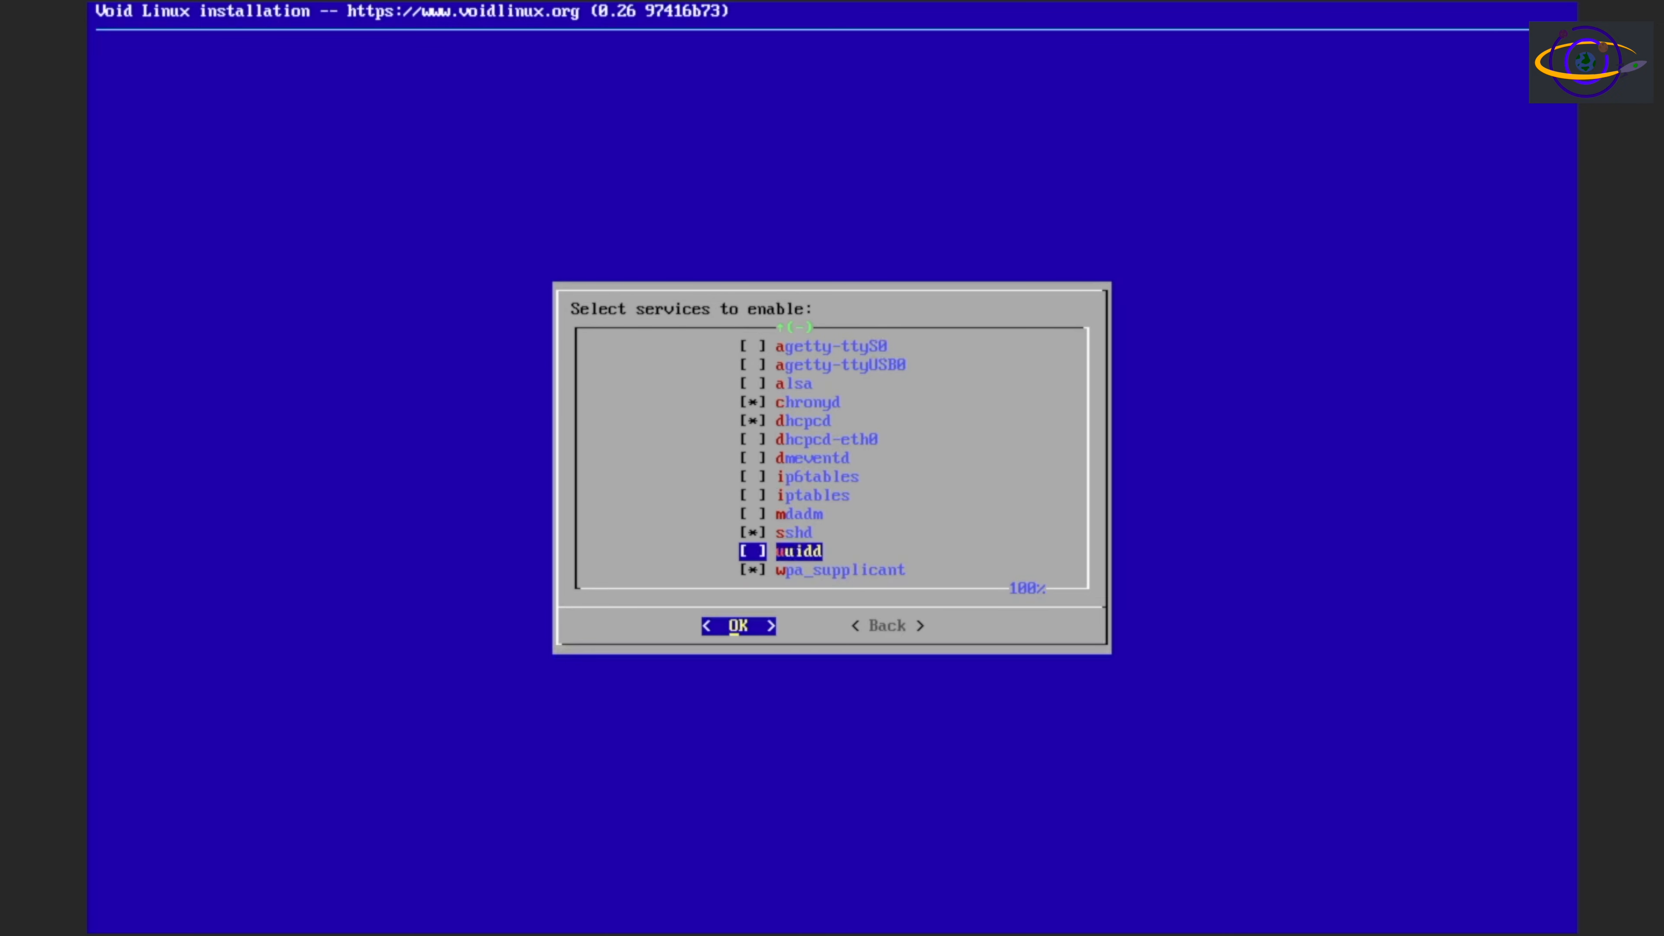
{"action": "key", "text": "Up"}
{"action": "key", "text": "Up"}
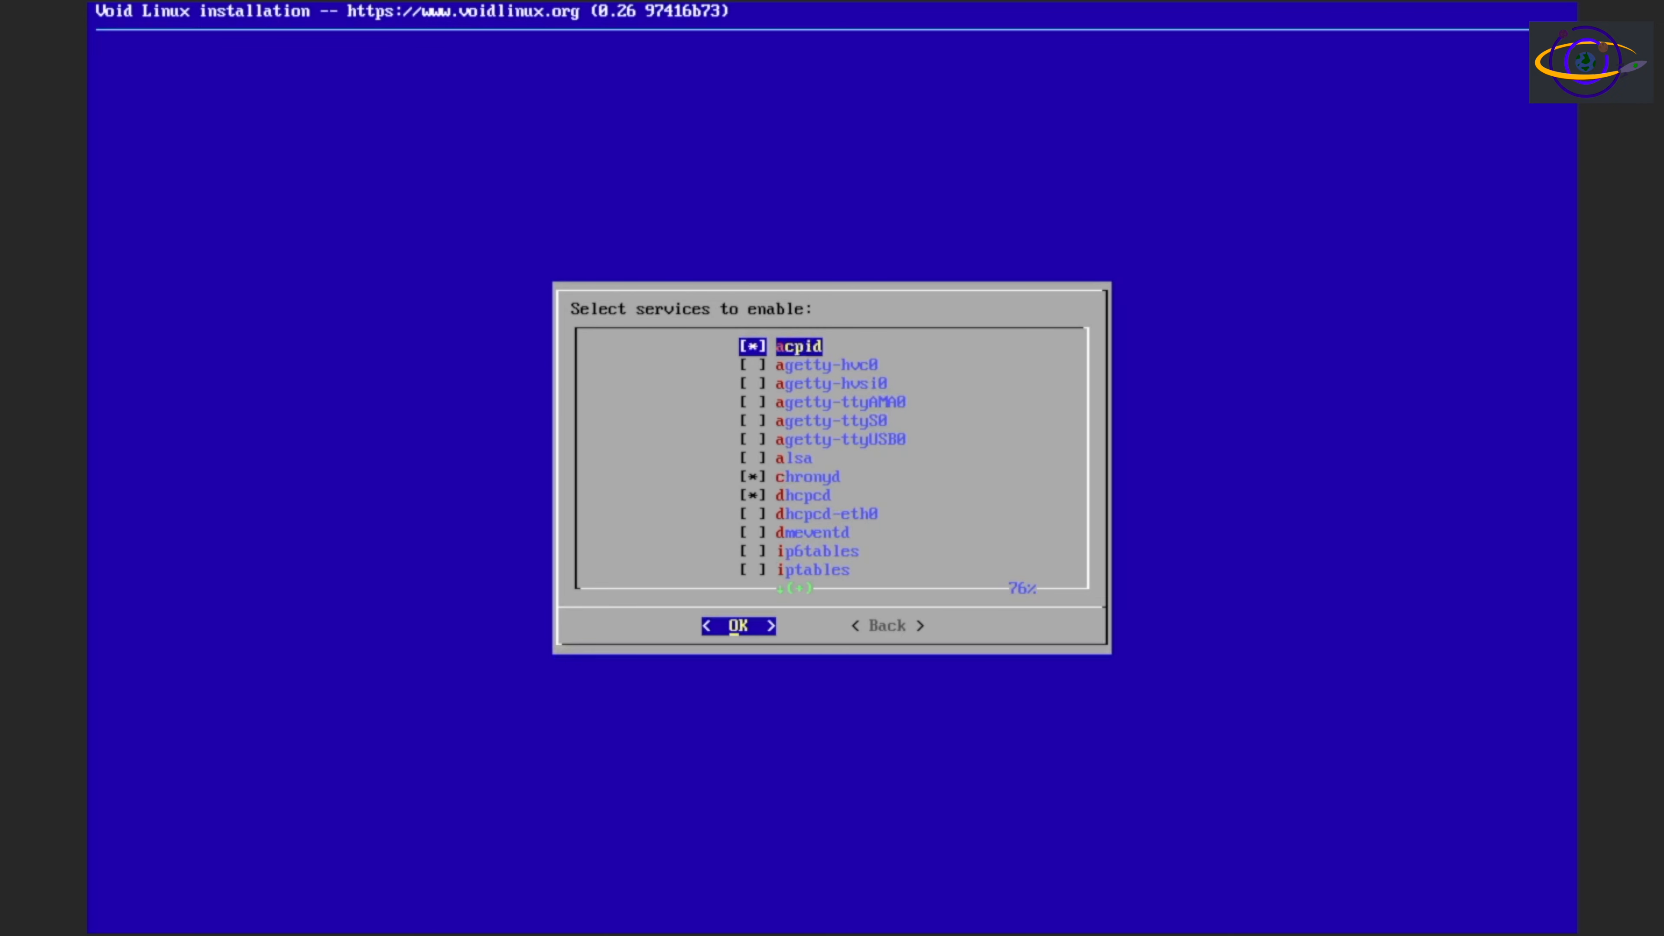
{"action": "key", "text": "Down"}
{"action": "key", "text": "Down"}
{"action": "key", "text": "Down"}
{"action": "key", "text": "Down"}
{"action": "key", "text": "Down"}
{"action": "key", "text": "Down"}
{"action": "key", "text": "Down"}
{"action": "key", "text": "Down"}
{"action": "key", "text": "Down"}
{"action": "key", "text": "Down"}
{"action": "key", "text": "Down"}
{"action": "key", "text": "Down"}
{"action": "key", "text": "Down"}
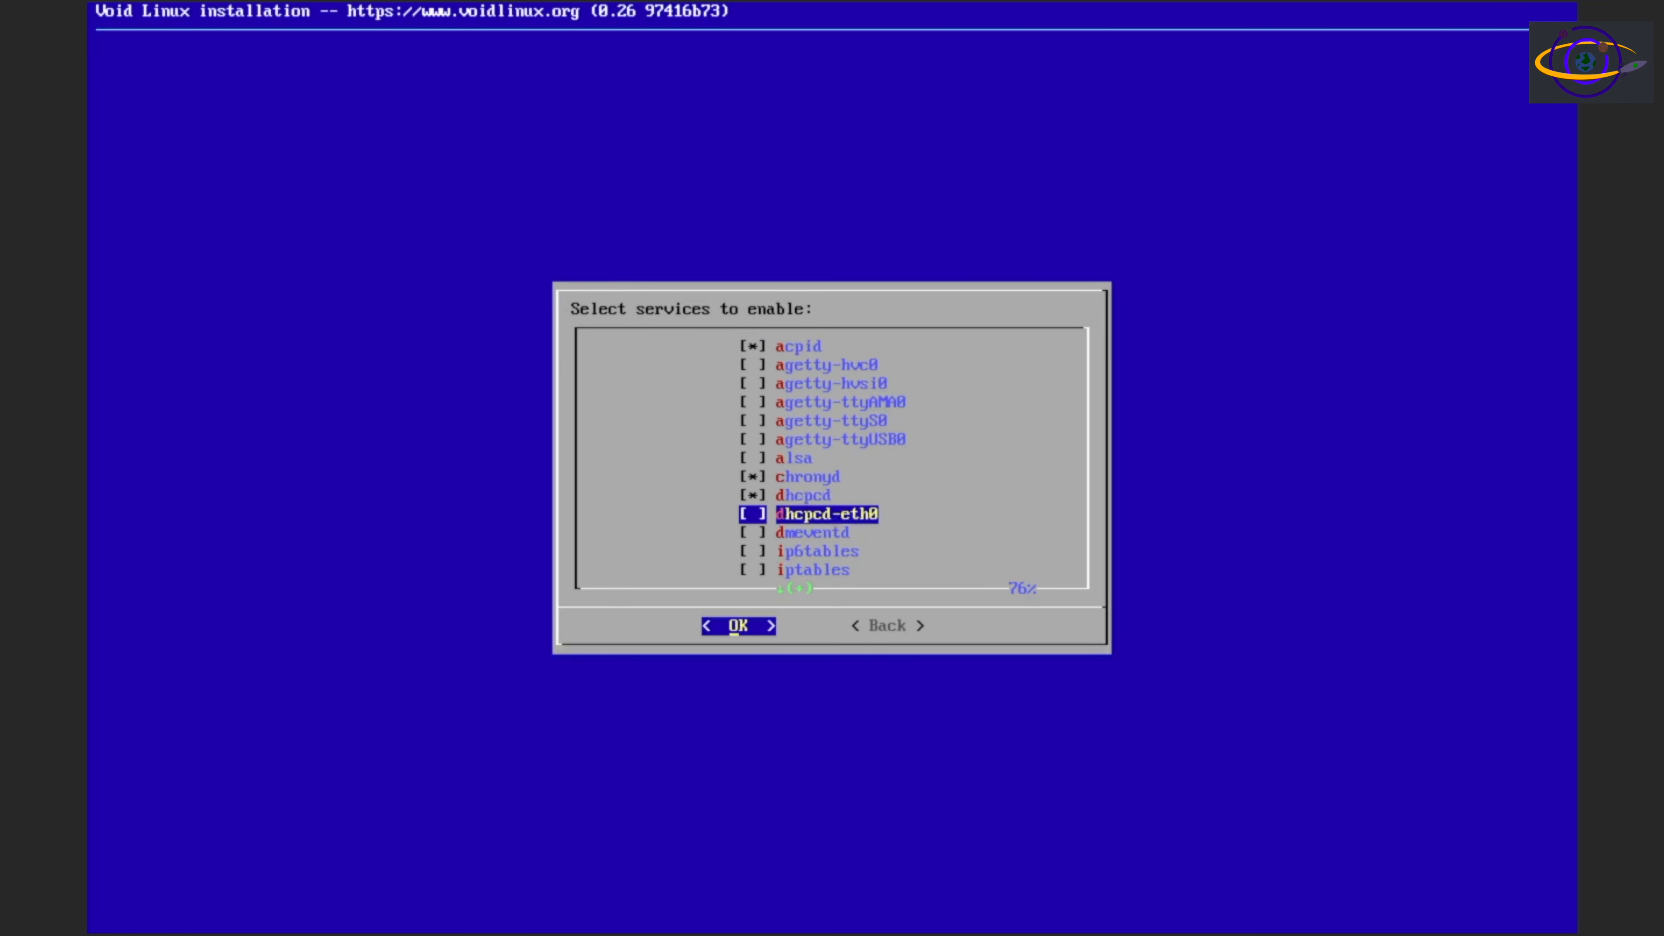
{"action": "key", "text": "Down"}
{"action": "key", "text": "Up"}
{"action": "key", "text": "Up"}
{"action": "key", "text": "Up"}
{"action": "key", "text": "Up"}
{"action": "key", "text": "Up"}
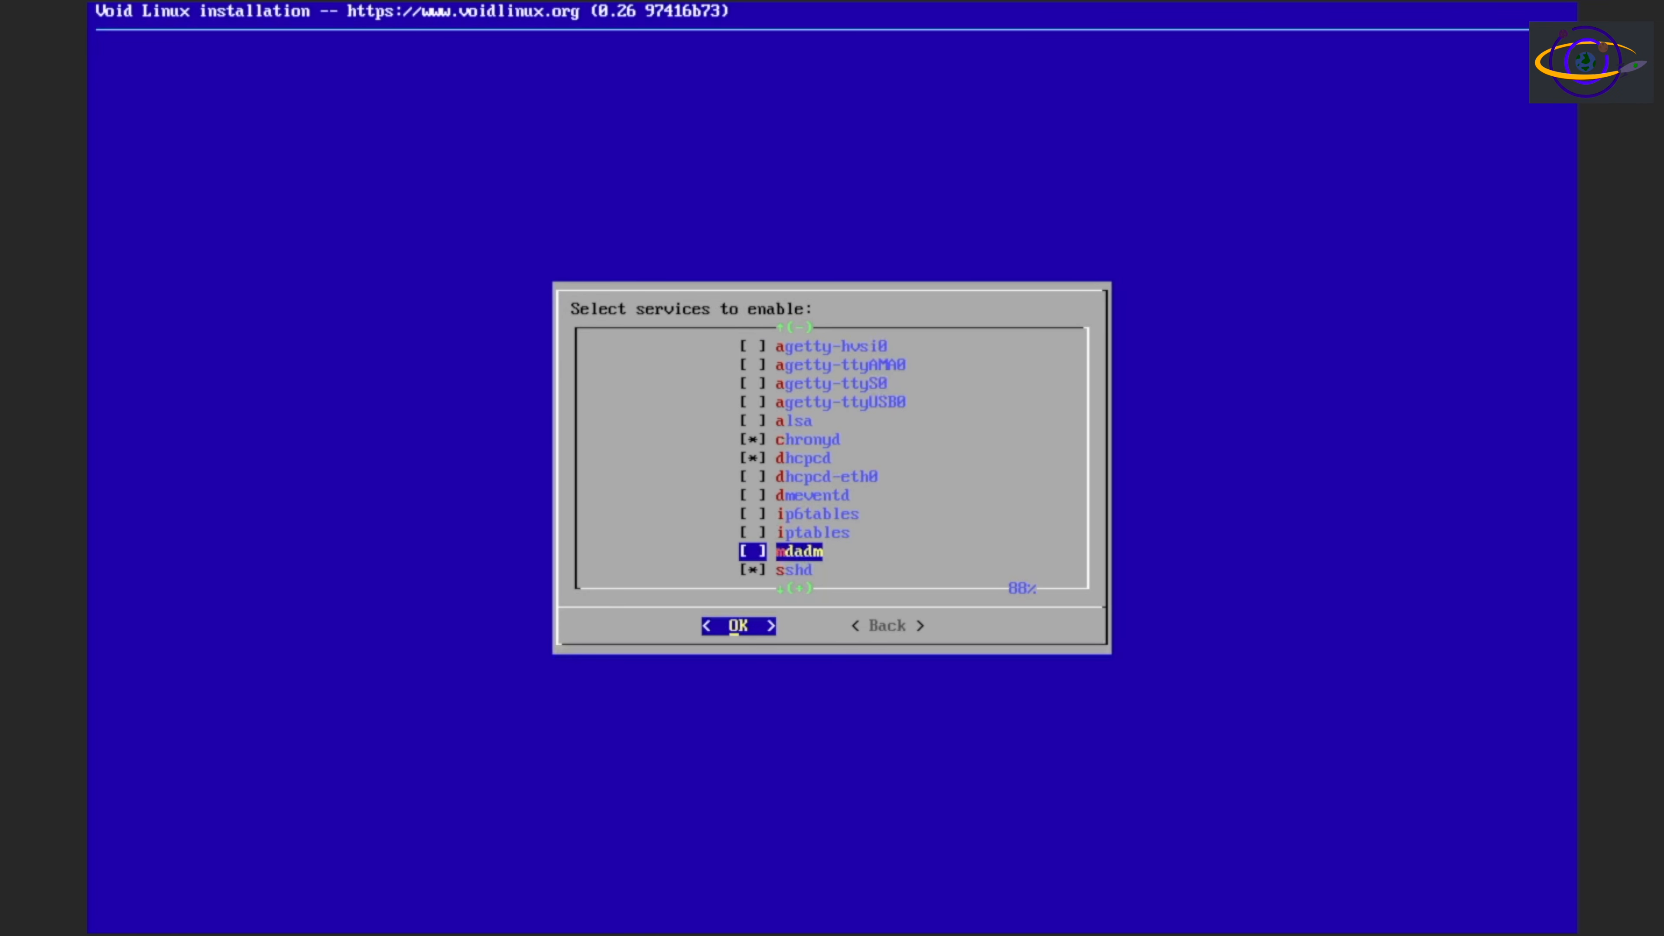
{"action": "key", "text": "Up"}
{"action": "key", "text": "Up"}
{"action": "key", "text": "Up"}
{"action": "key", "text": "Down"}
{"action": "key", "text": "Down"}
{"action": "key", "text": "Down"}
{"action": "key", "text": "Down"}
{"action": "key", "text": "Down"}
{"action": "key", "text": "Down"}
{"action": "key", "text": "Down"}
{"action": "key", "text": "Down"}
{"action": "key", "text": "Down"}
{"action": "key", "text": "Down"}
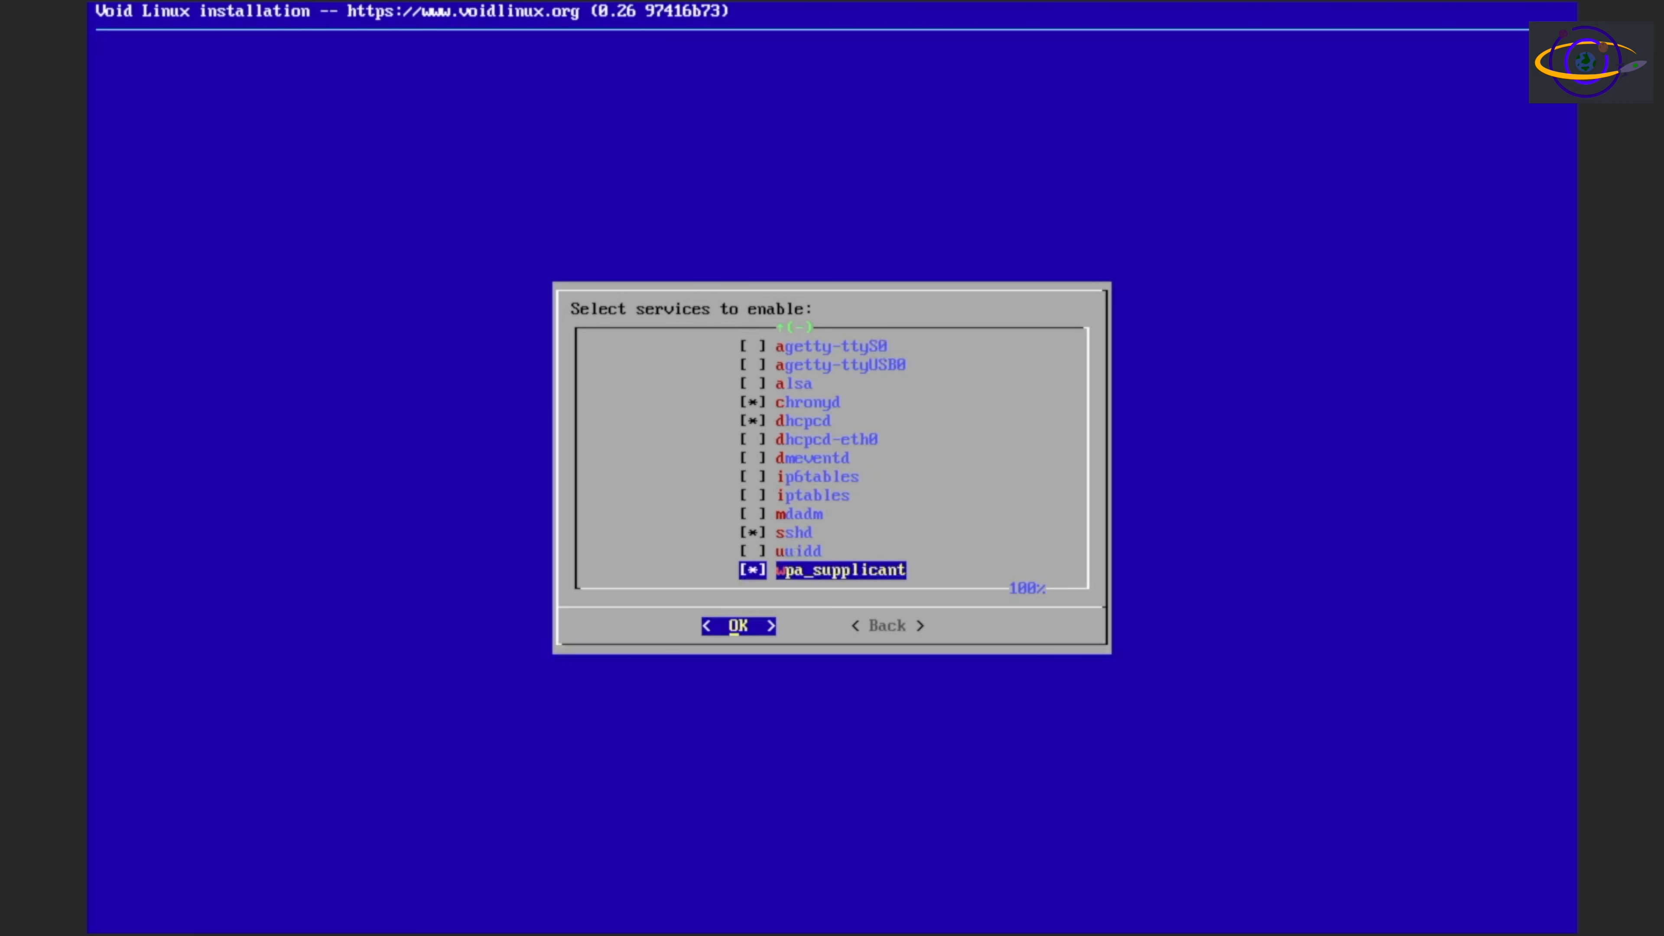
Deselect the wpa_supplicant service and confirm the selection of services to enable
{"action": "key", "text": "Up"}
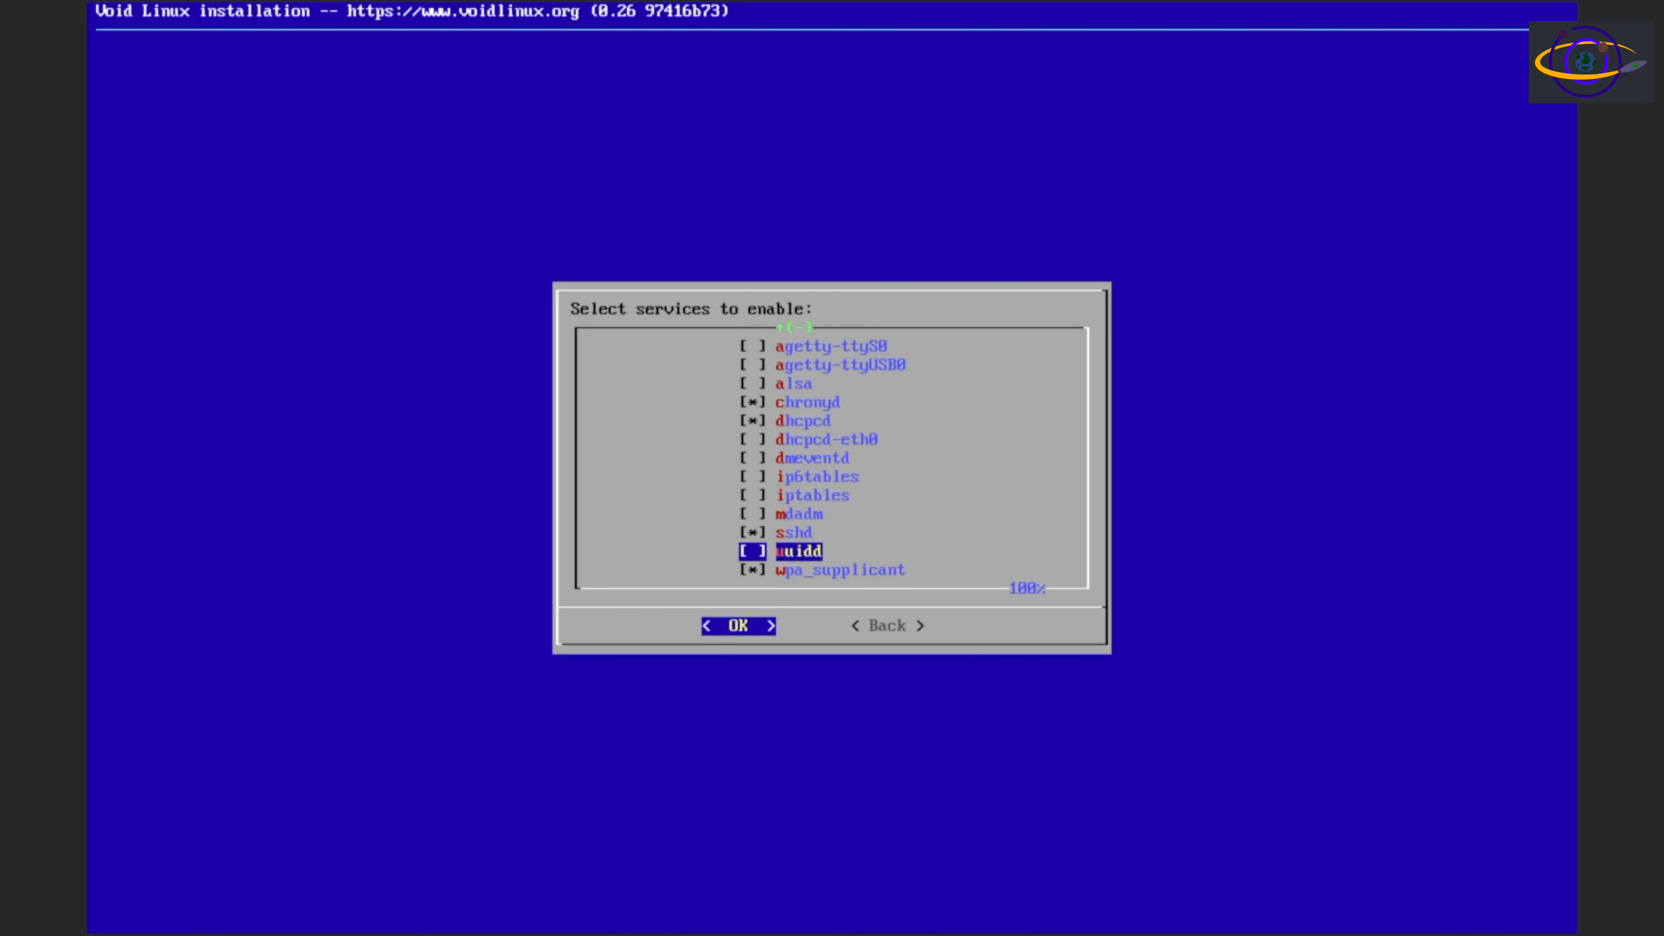
{"action": "key", "text": "Down"}
{"action": "key", "text": "space"}
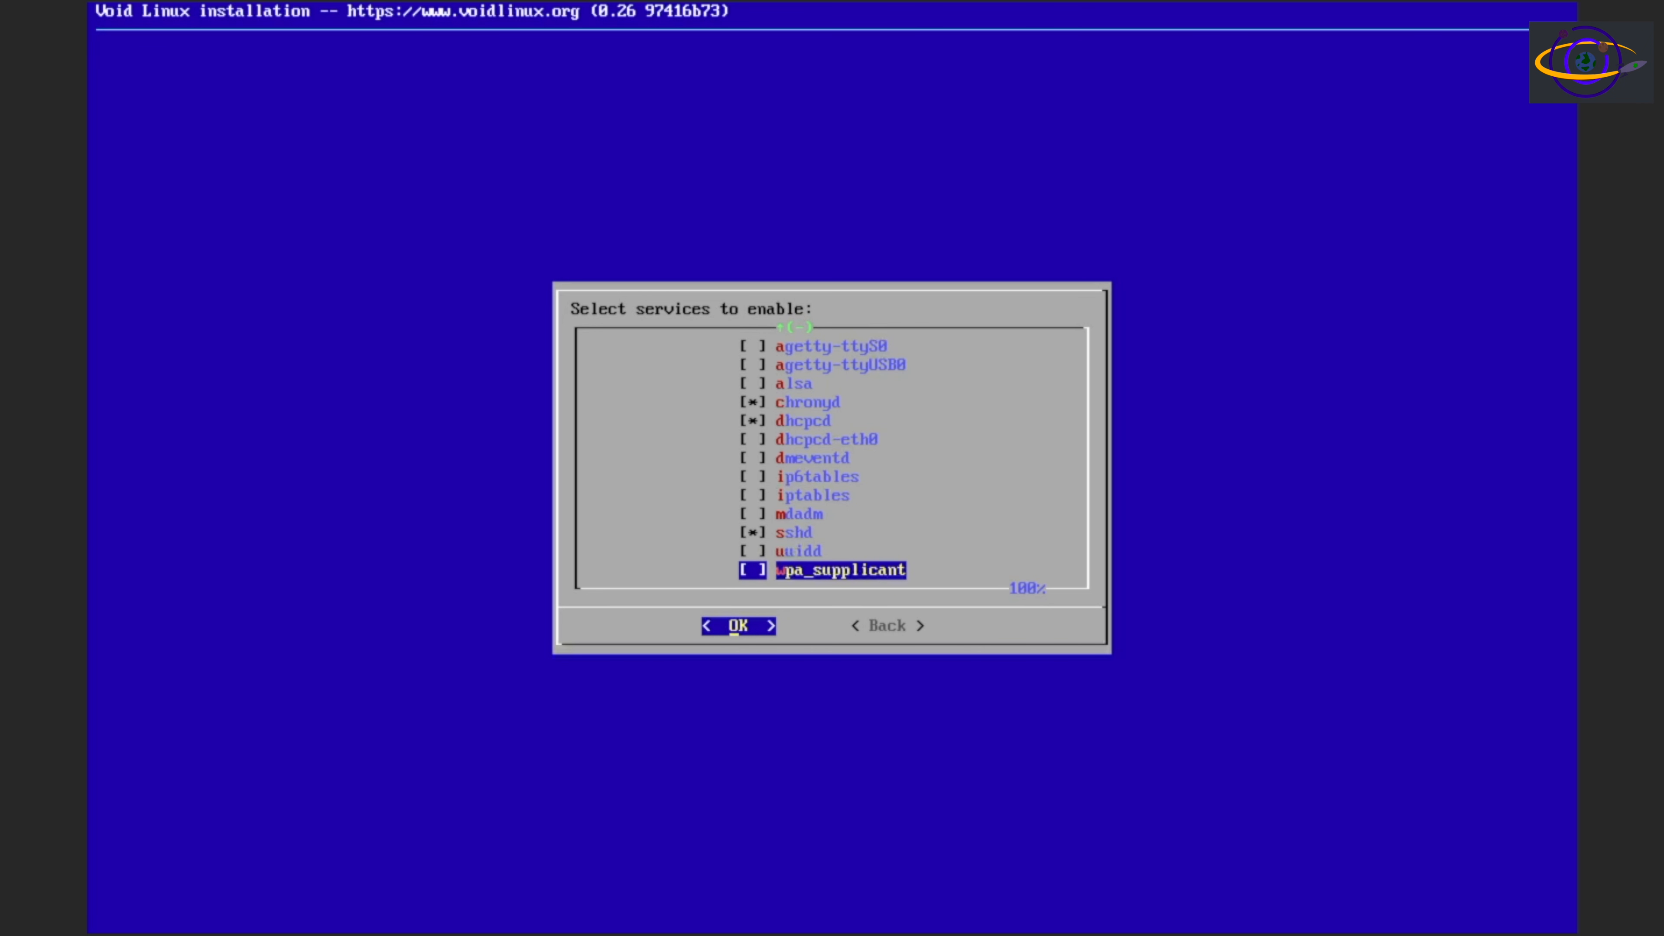
{"action": "key", "text": "Tab"}
{"action": "key", "text": "Left"}
{"action": "key", "text": "Return"}
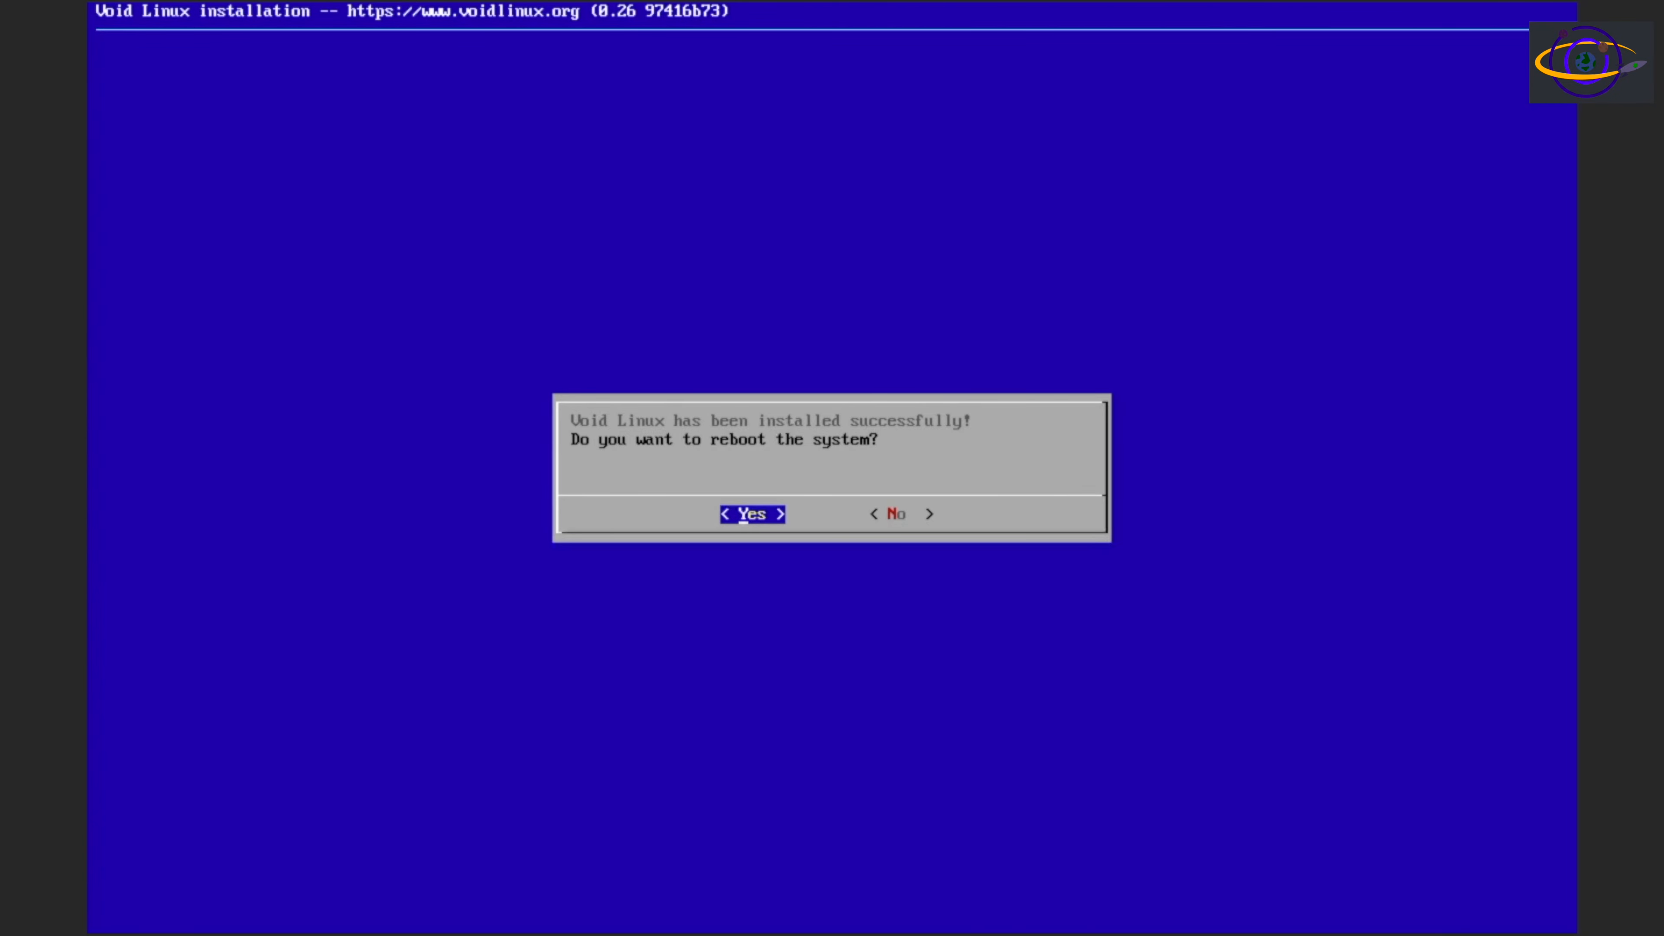
Reboot the system and boot the installed Void GNU/Linux entry
{"action": "key", "text": "Return"}
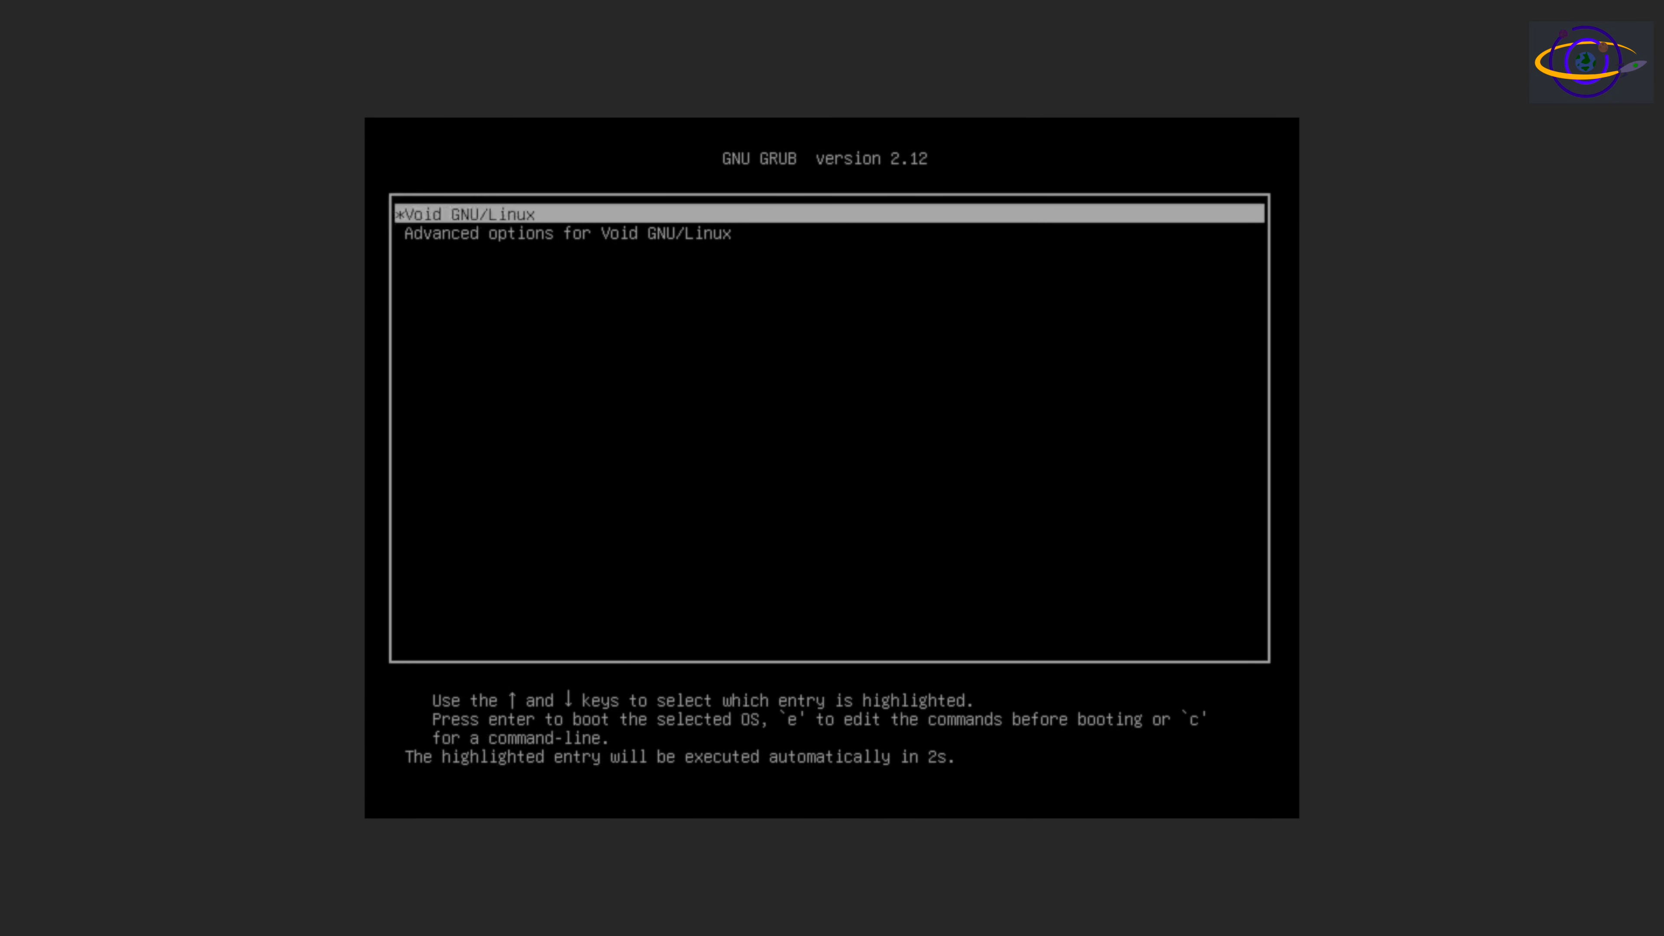
{"action": "key", "text": "Return"}
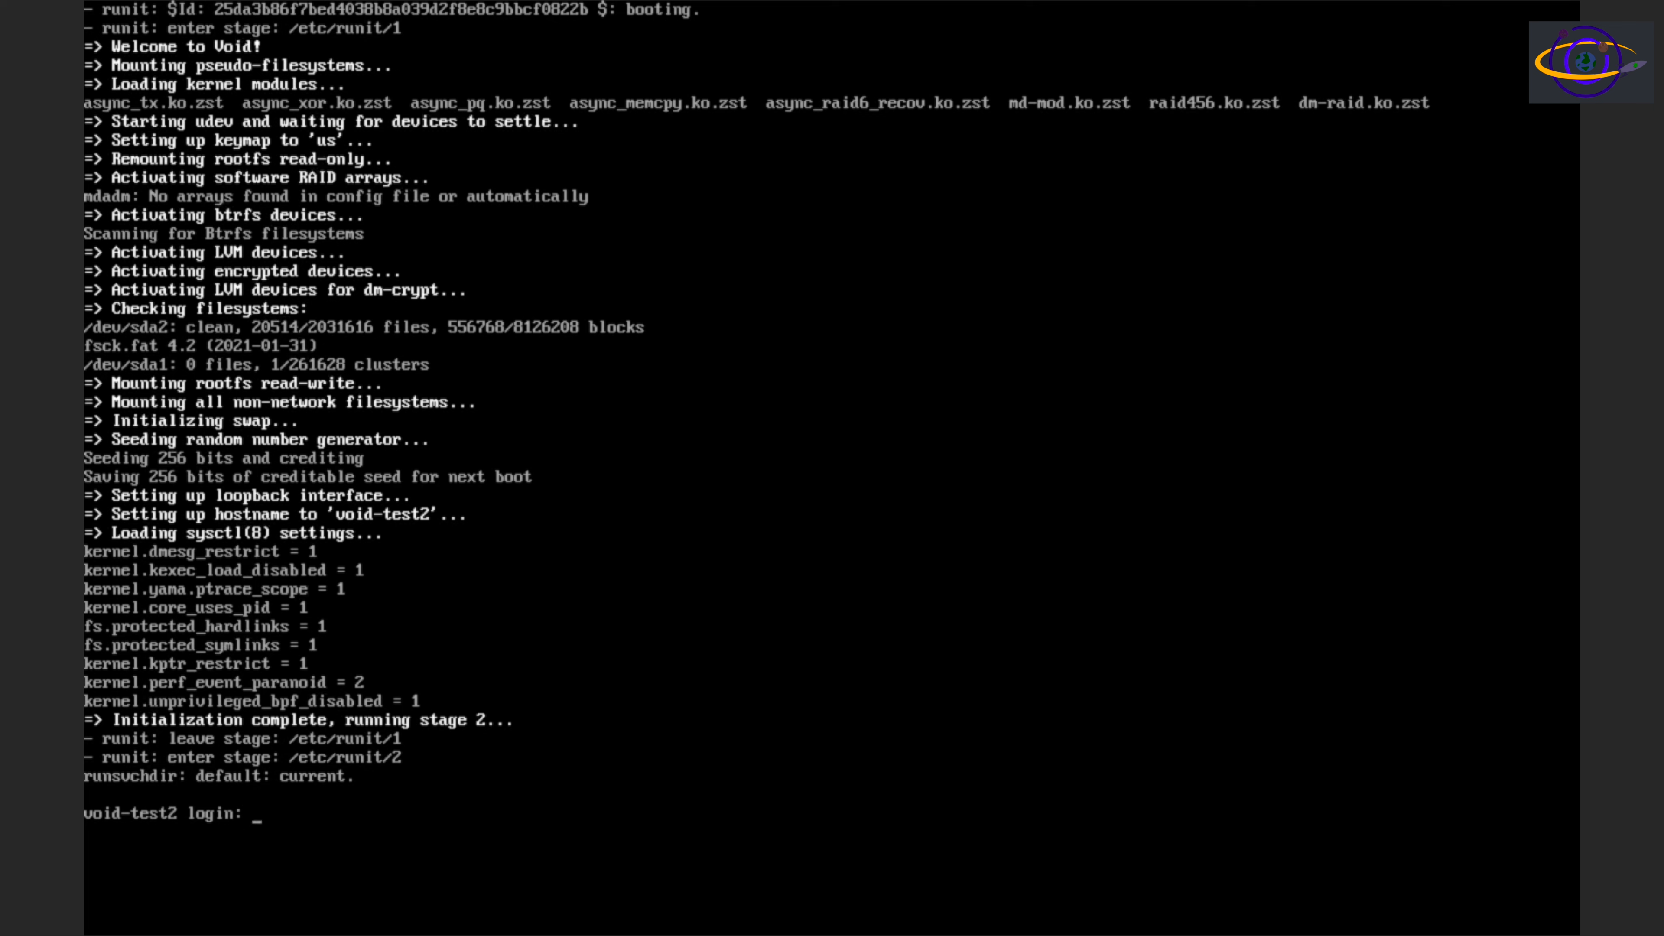
Log in to the installed system as user1 with the account password, repeating the login if it is rejected
{"action": "type", "text": "user1"}
{"action": "key", "text": "Return"}
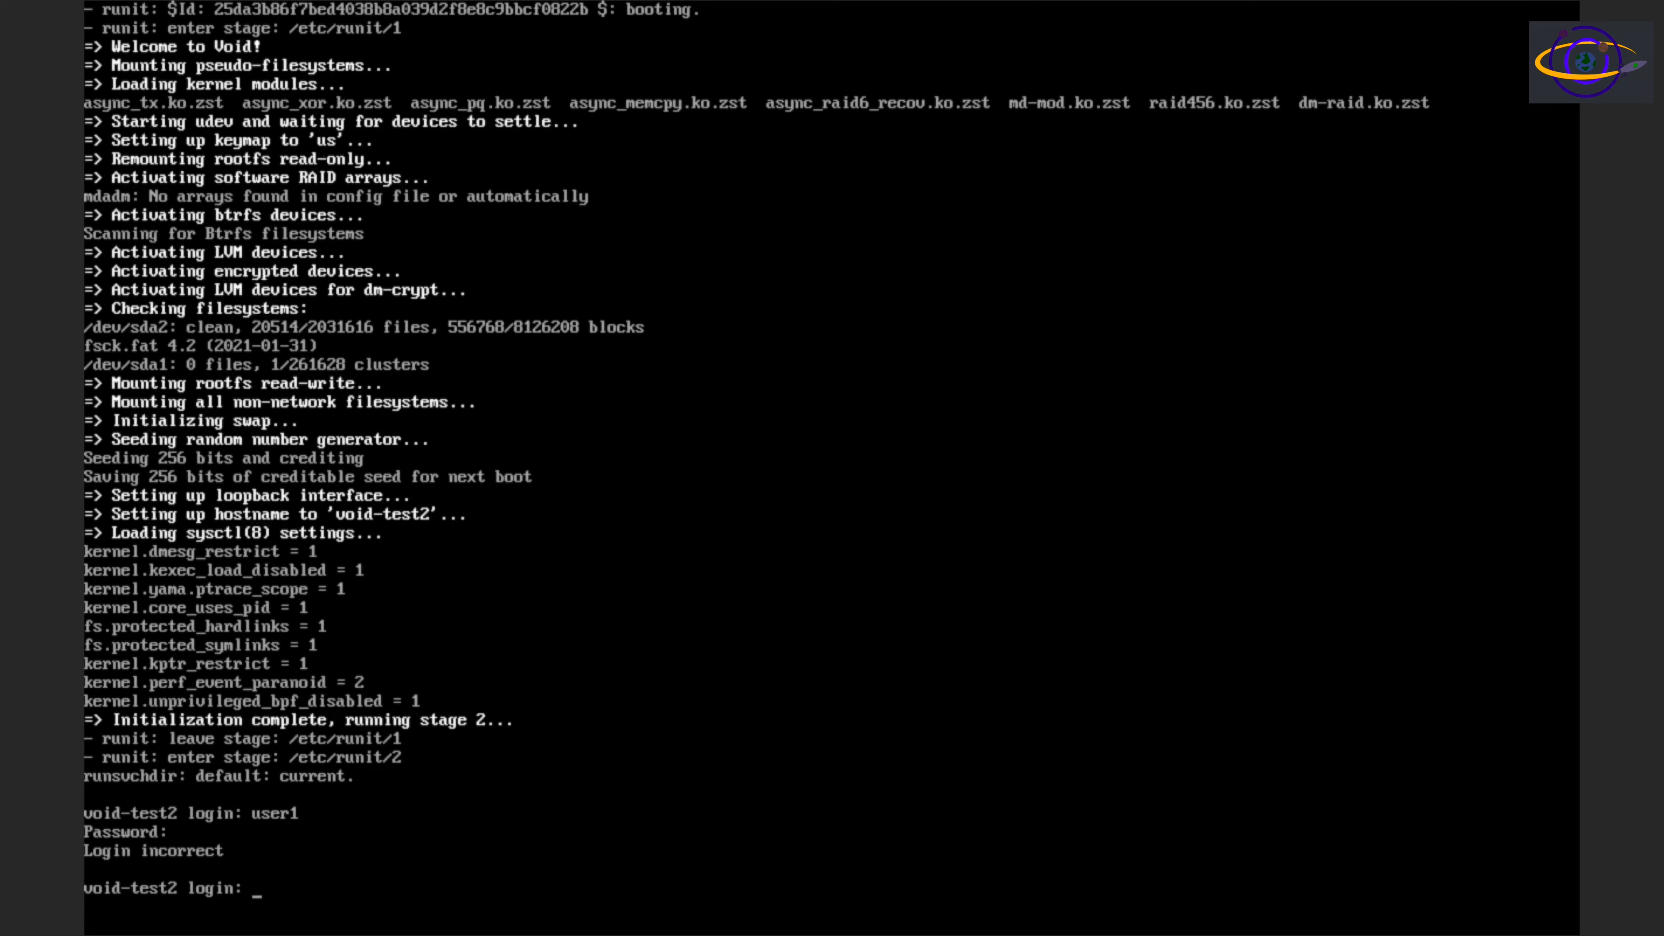
{"action": "type", "text": "user1"}
{"action": "key", "text": "Return"}
Clear the boot and login messages from the terminal with the clear command
{"action": "key", "text": "Return"}
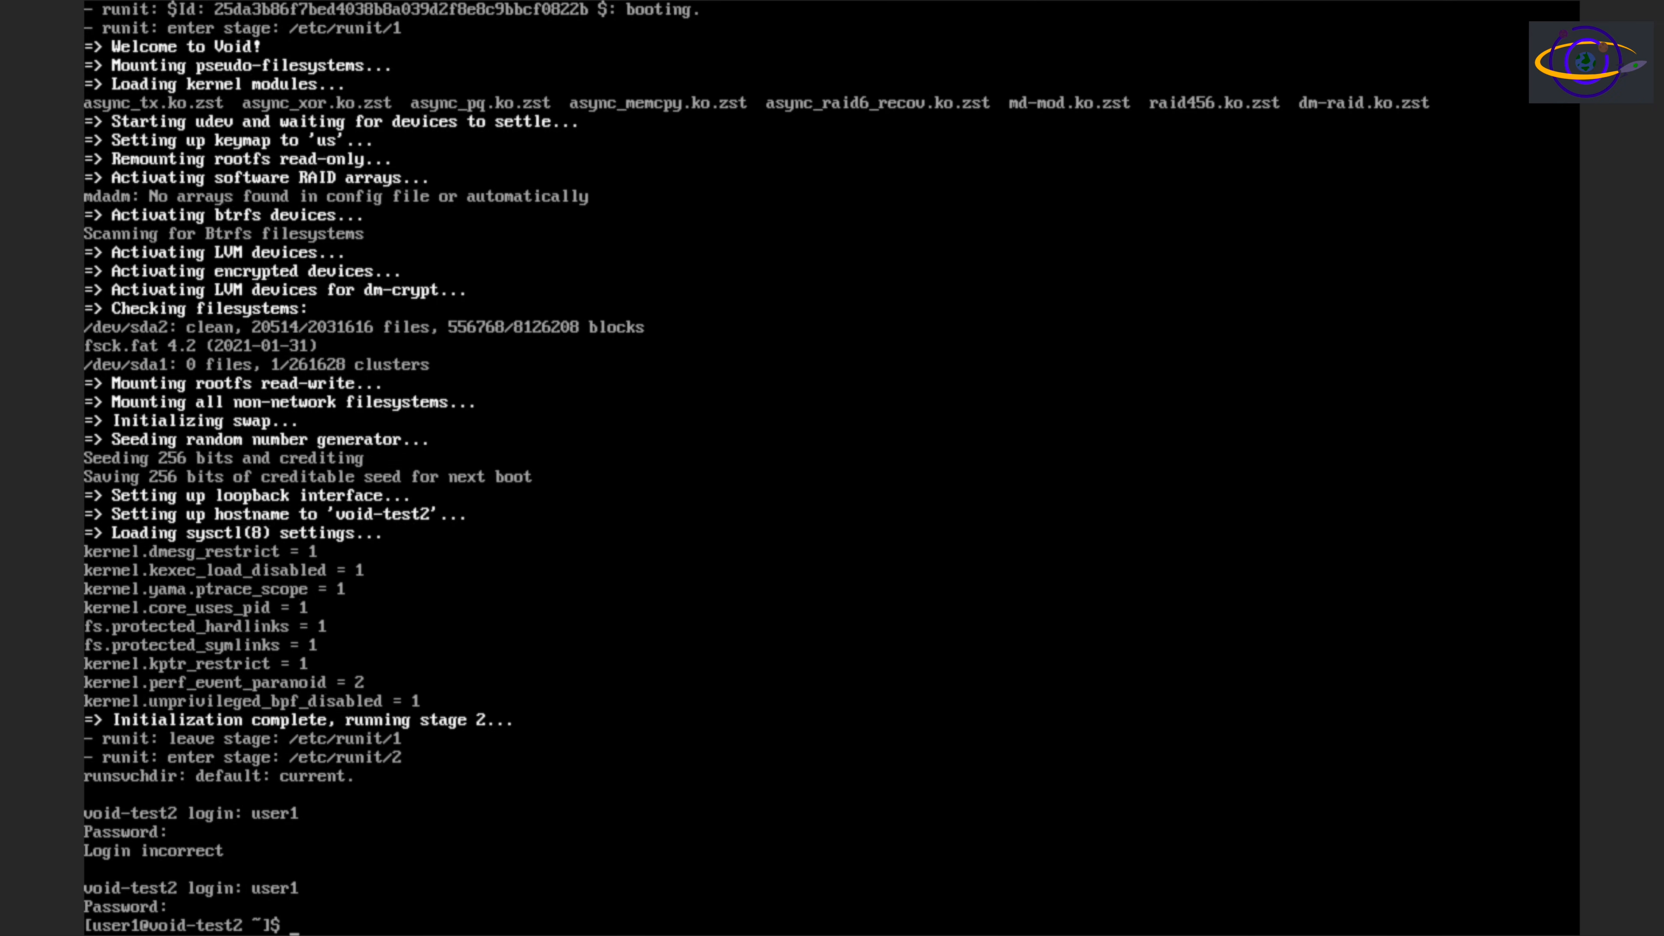
{"action": "key", "text": "Return"}
{"action": "key", "text": "Return"}
{"action": "key", "text": "Return"}
{"action": "key", "text": "Return"}
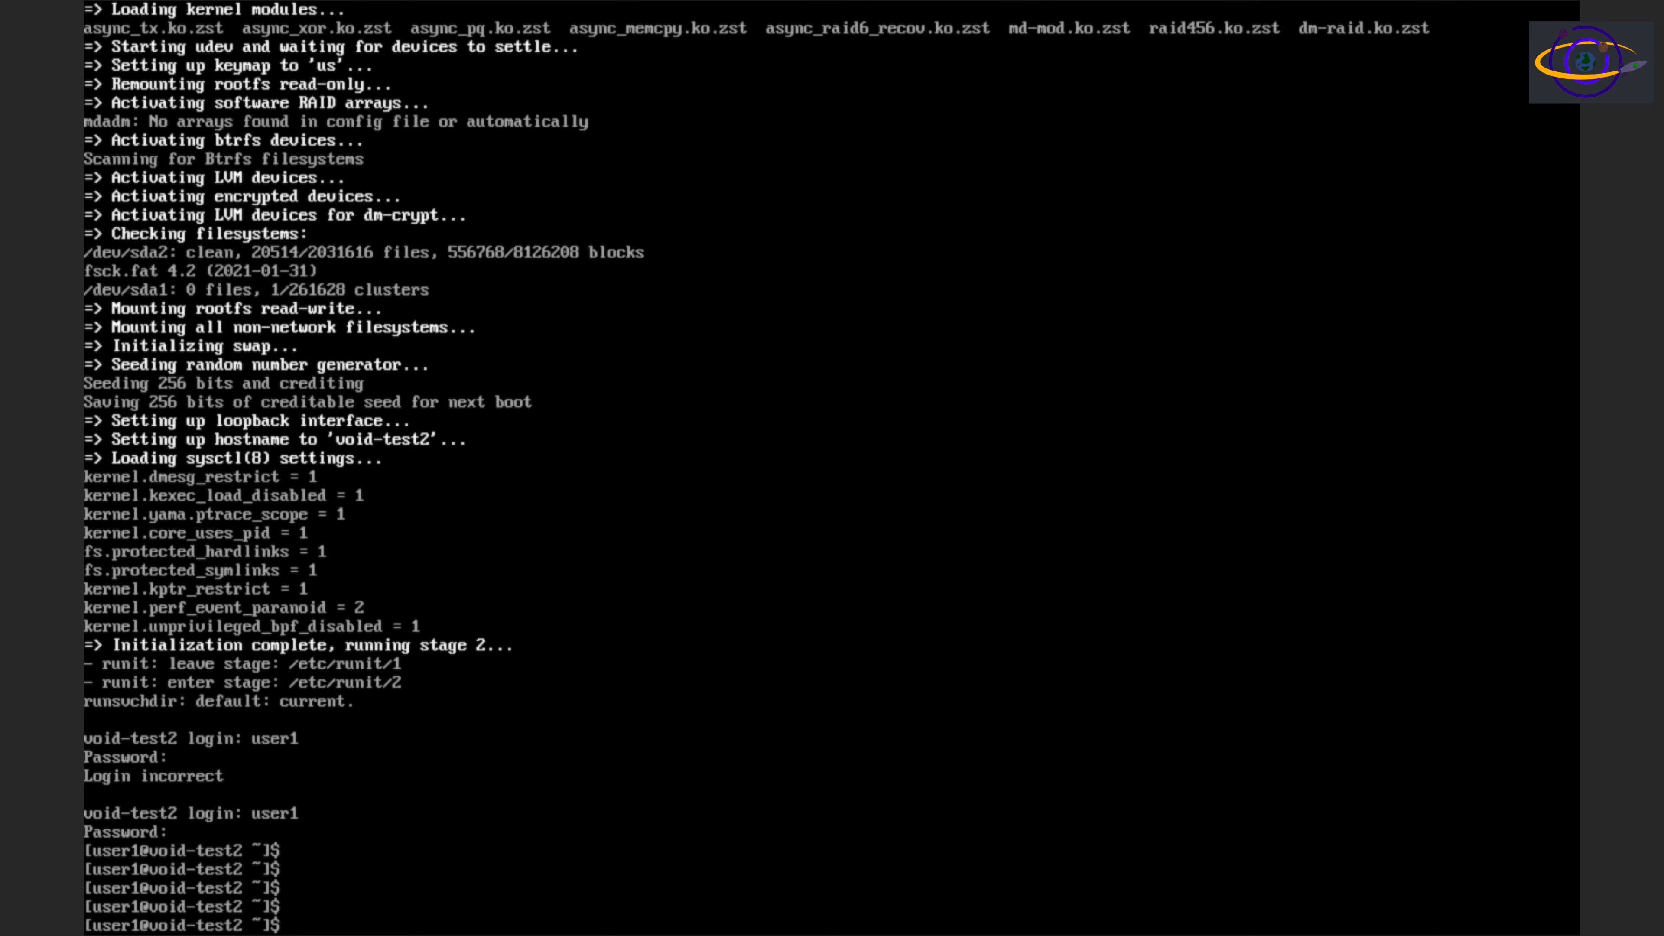
{"action": "type", "text": "clear"}
Display the distribution information by printing /etc/issue and /etc/os-release with cat
{"action": "key", "text": "Return"}
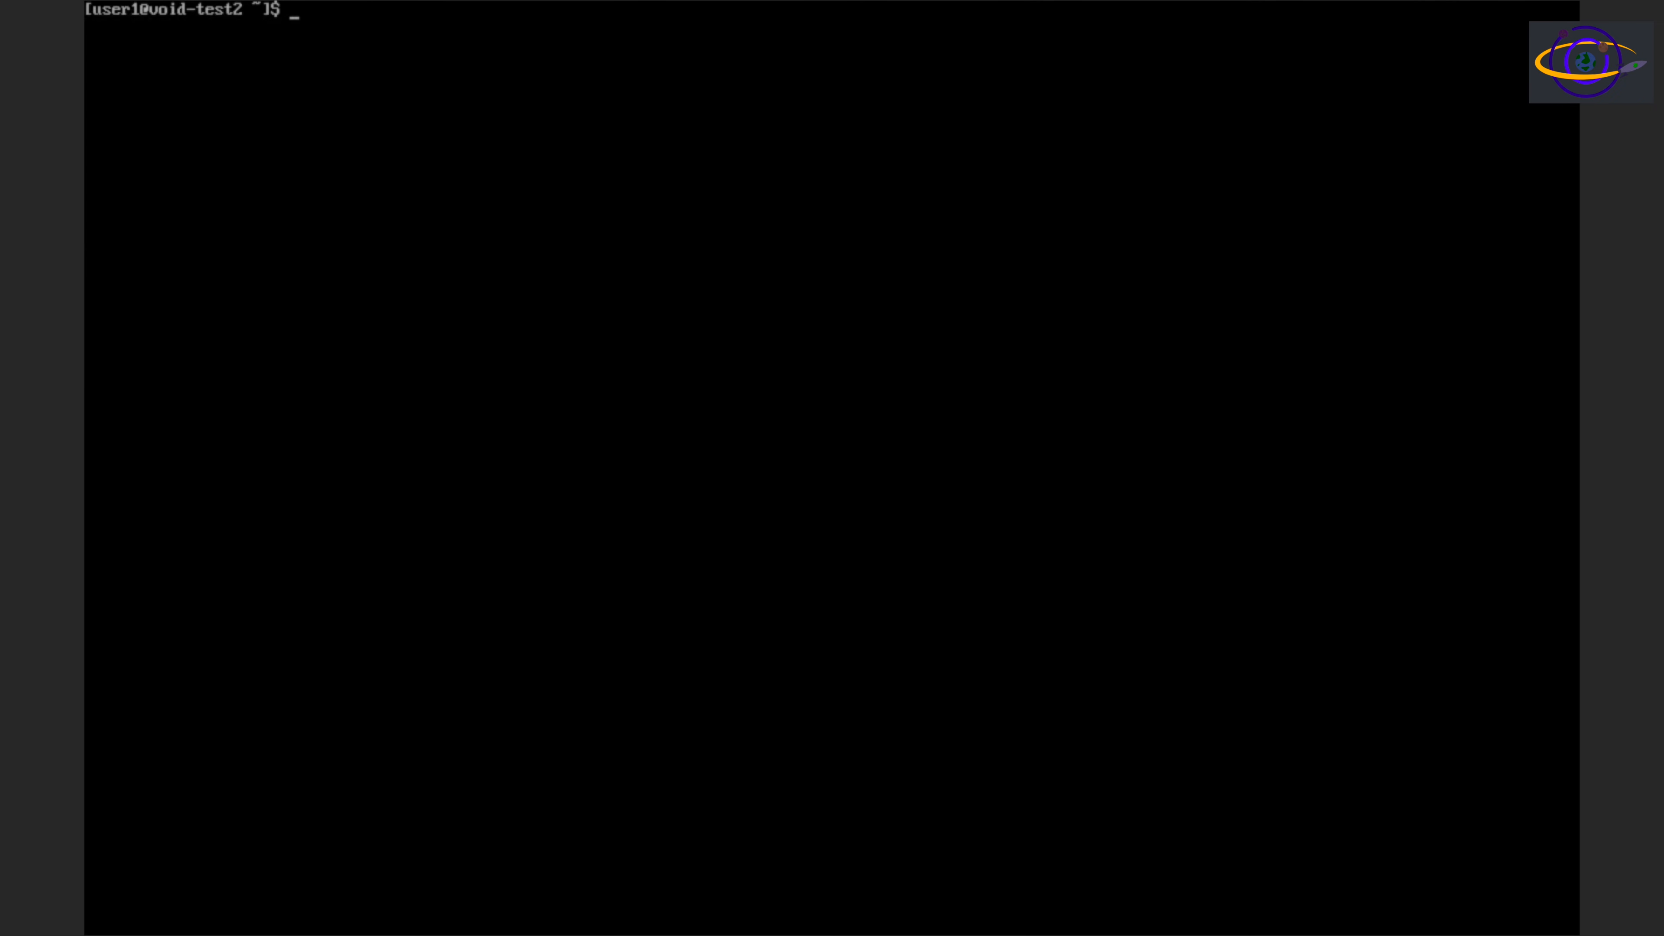
{"action": "type", "text": "cat /etc/issue"}
{"action": "key", "text": "Return"}
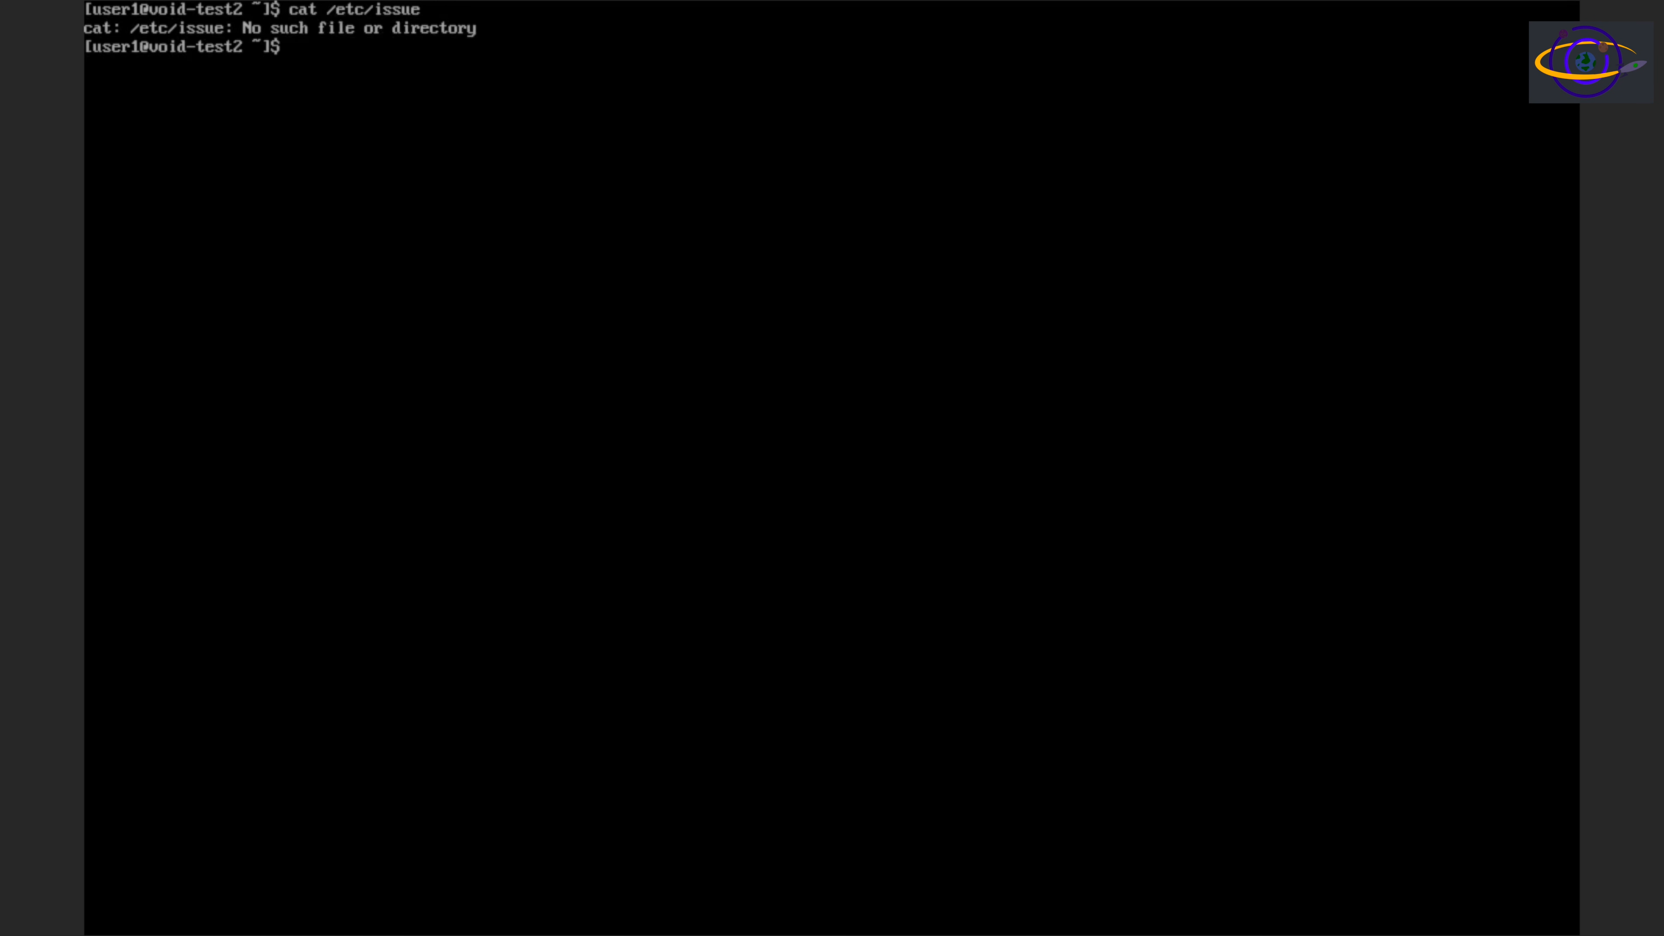
{"action": "type", "text": "cat /etc/os-release"}
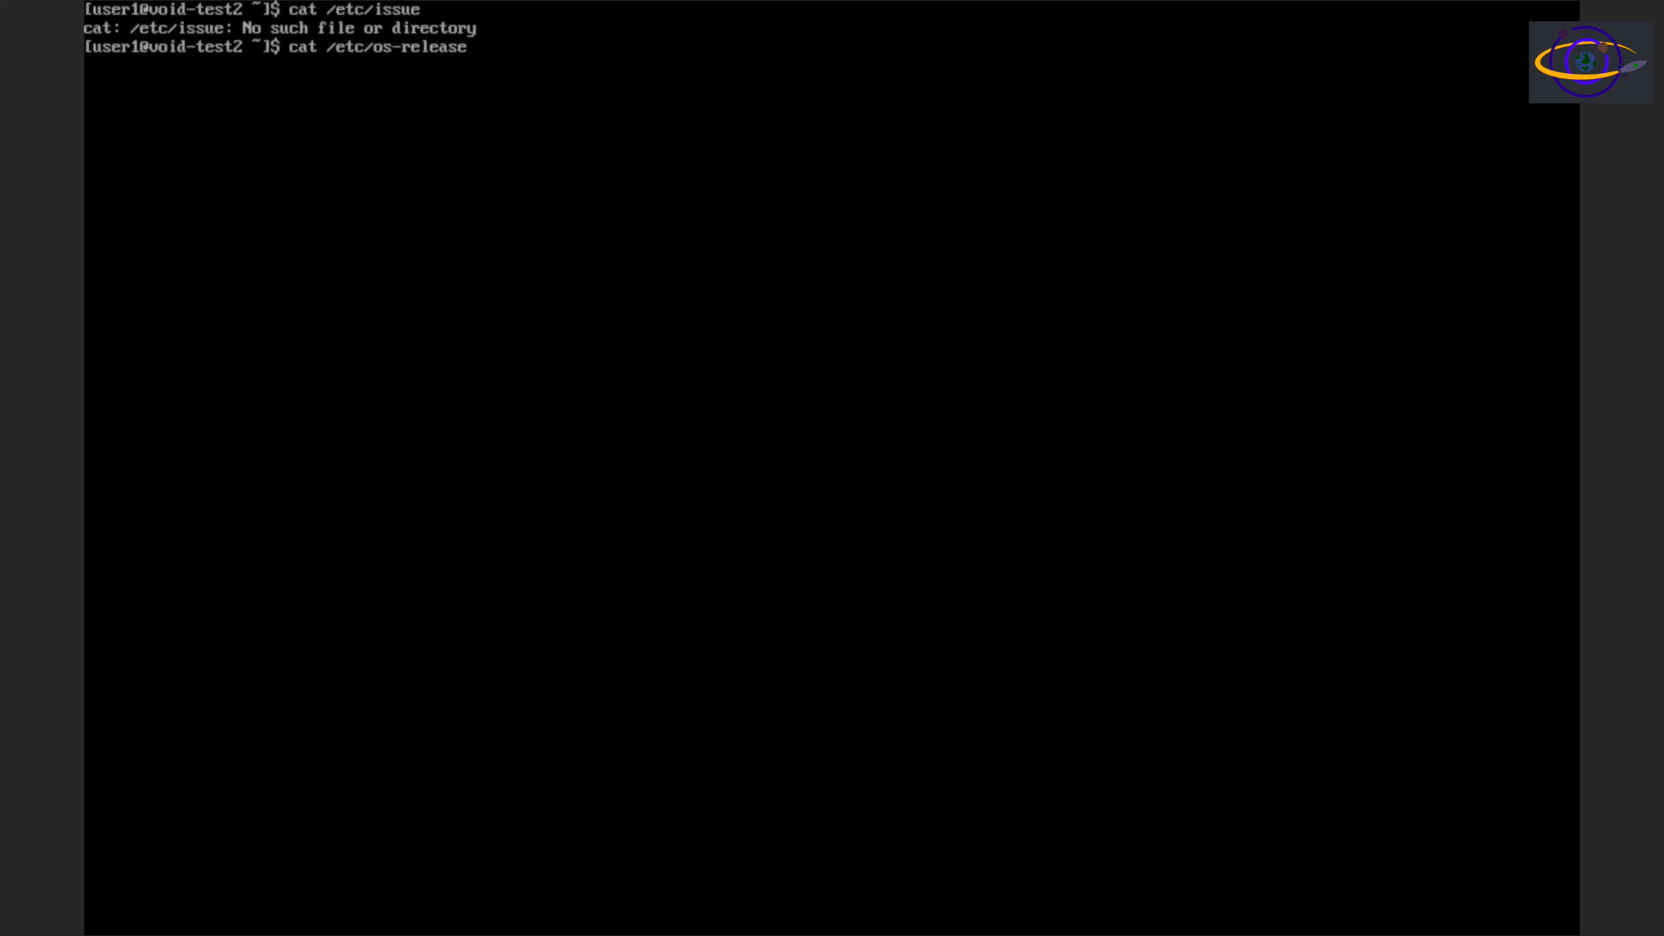
{"action": "key", "text": "Return"}
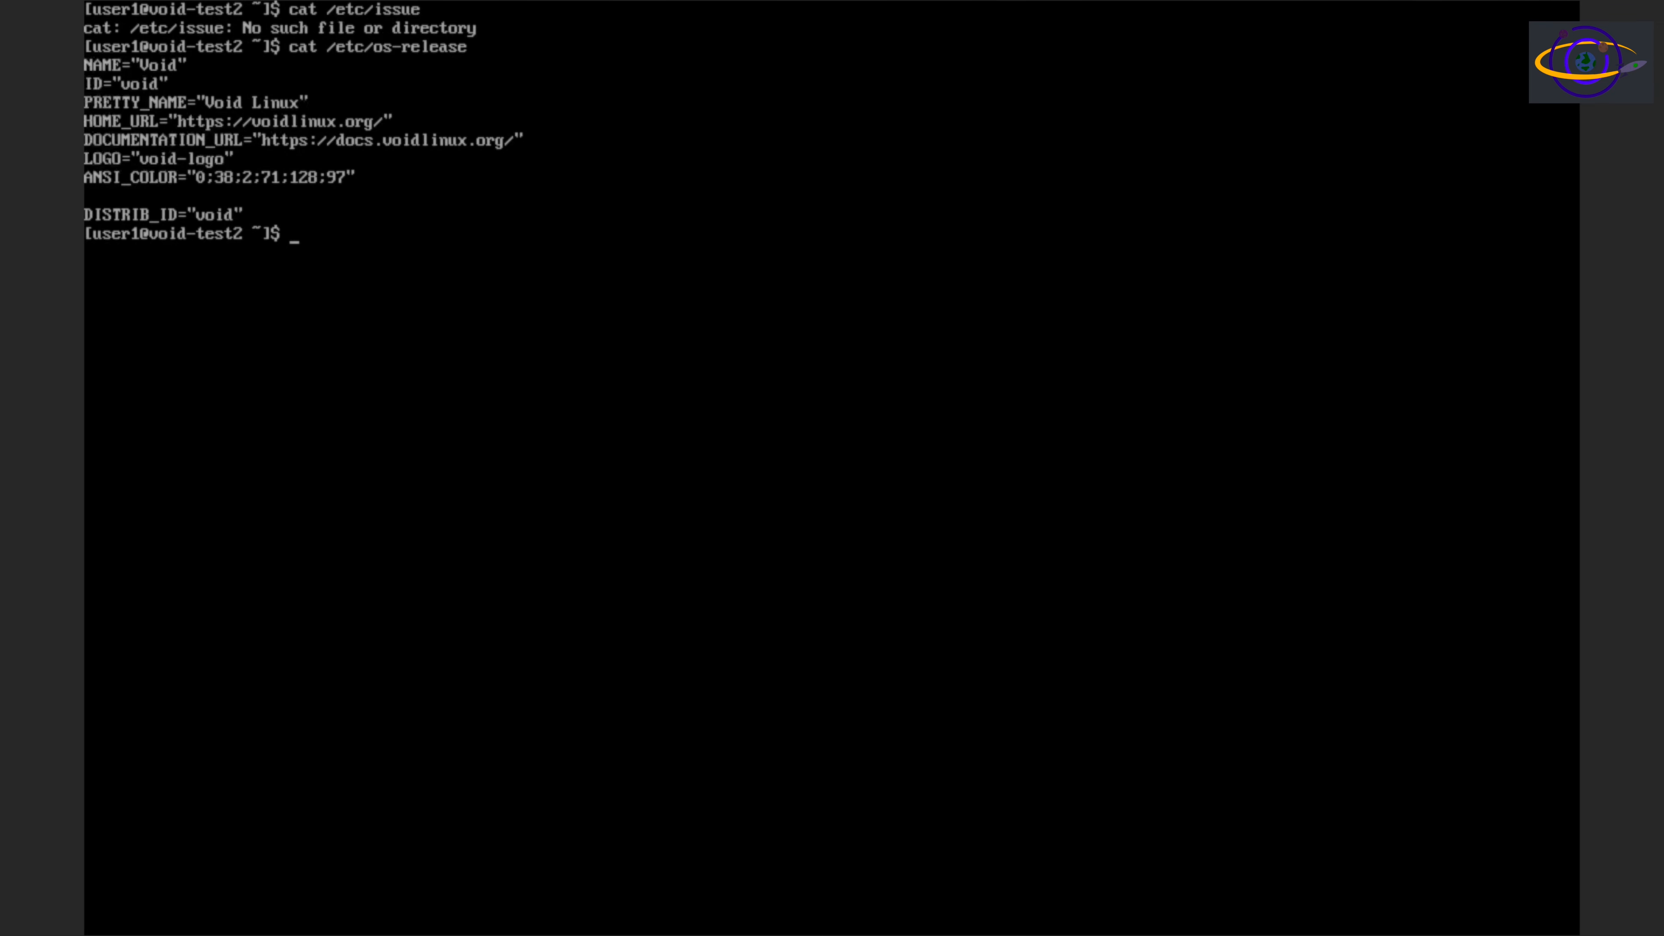
Show the system's memory usage in human-readable units with free -h
{"action": "type", "text": "free -h"}
{"action": "key", "text": "Return"}
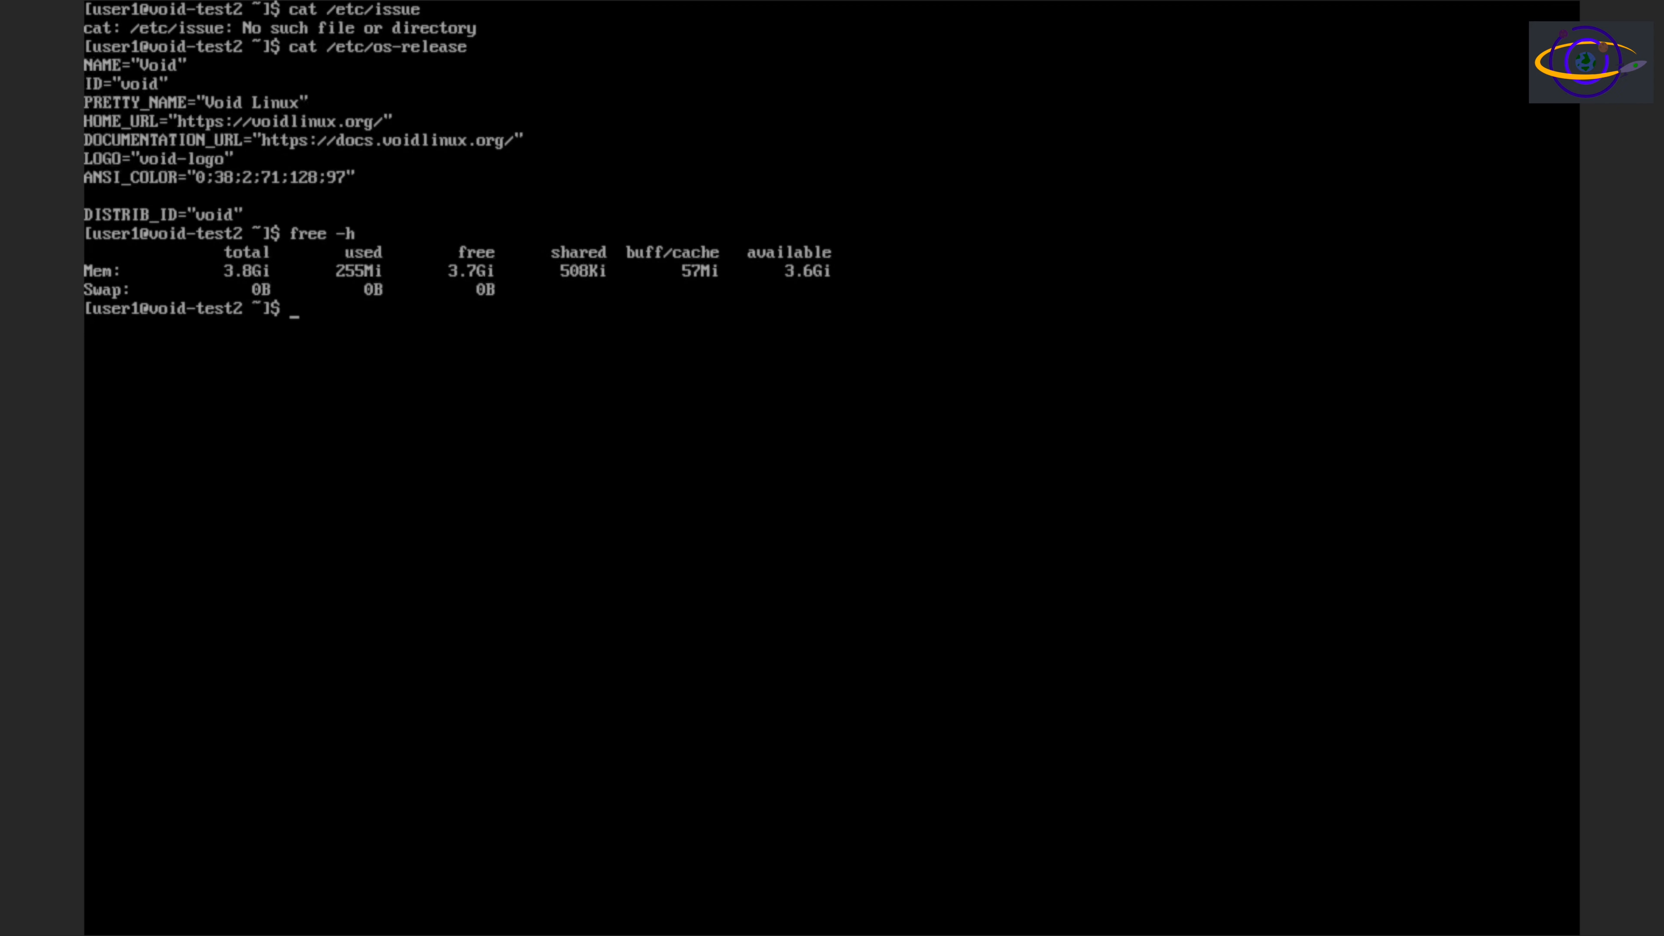
List the block devices with lsblk and their filesystems with lsblk -f
{"action": "type", "text": "lsblk"}
{"action": "key", "text": "Return"}
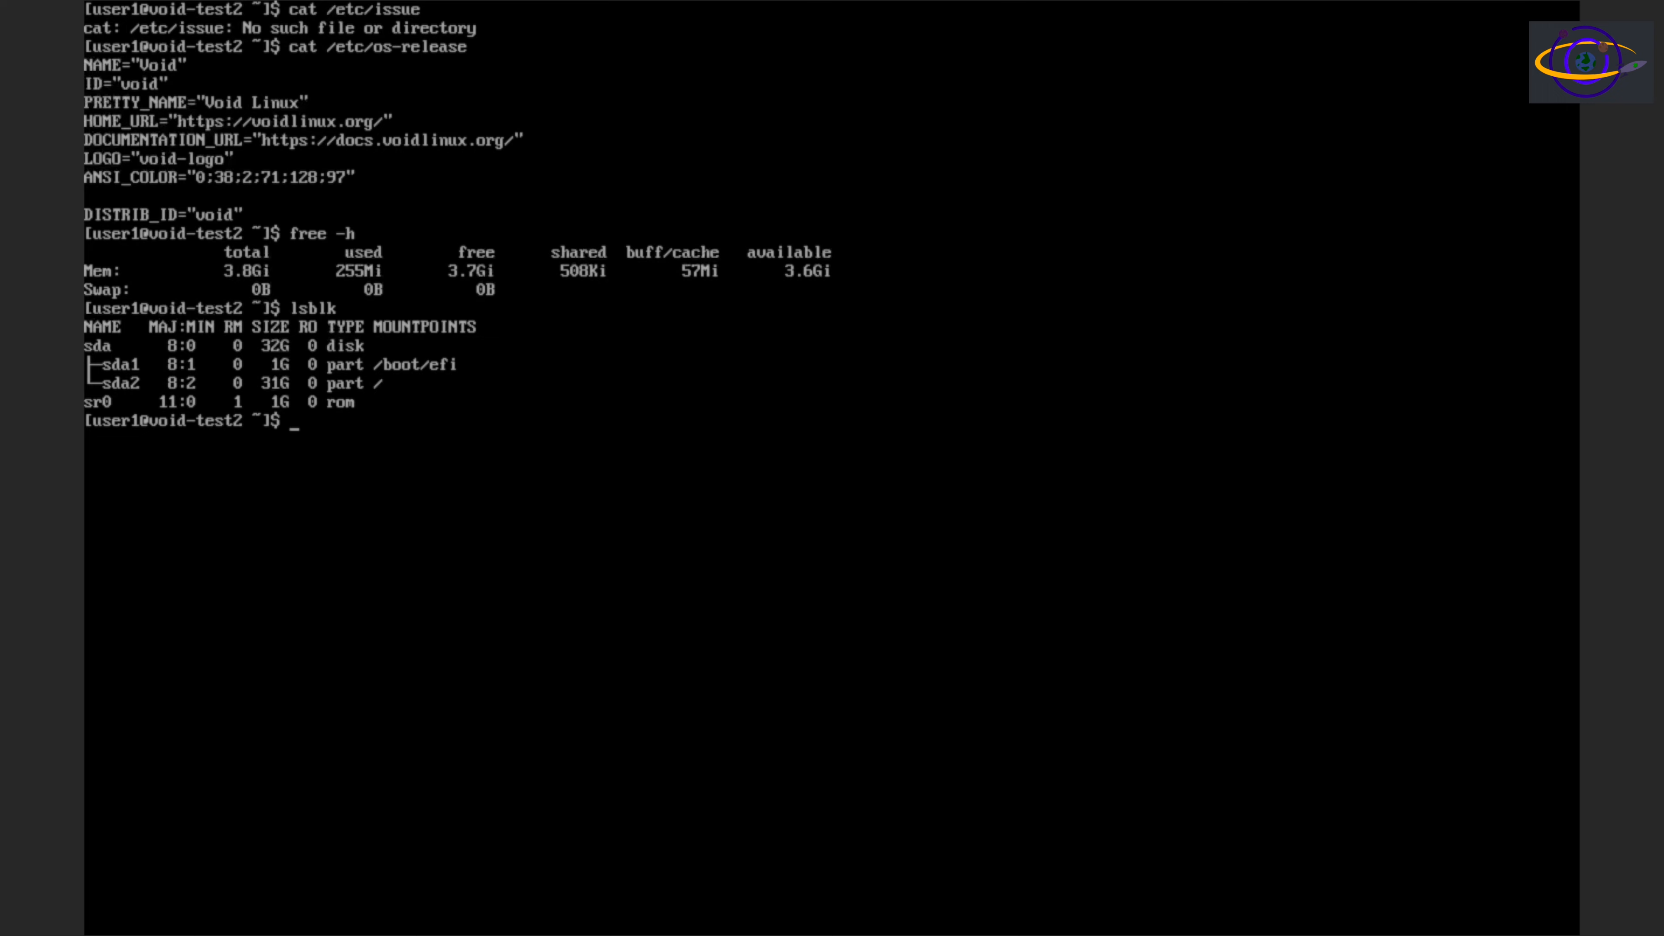
{"action": "key", "text": "Up"}
{"action": "type", "text": "-f"}
{"action": "key", "text": "Return"}
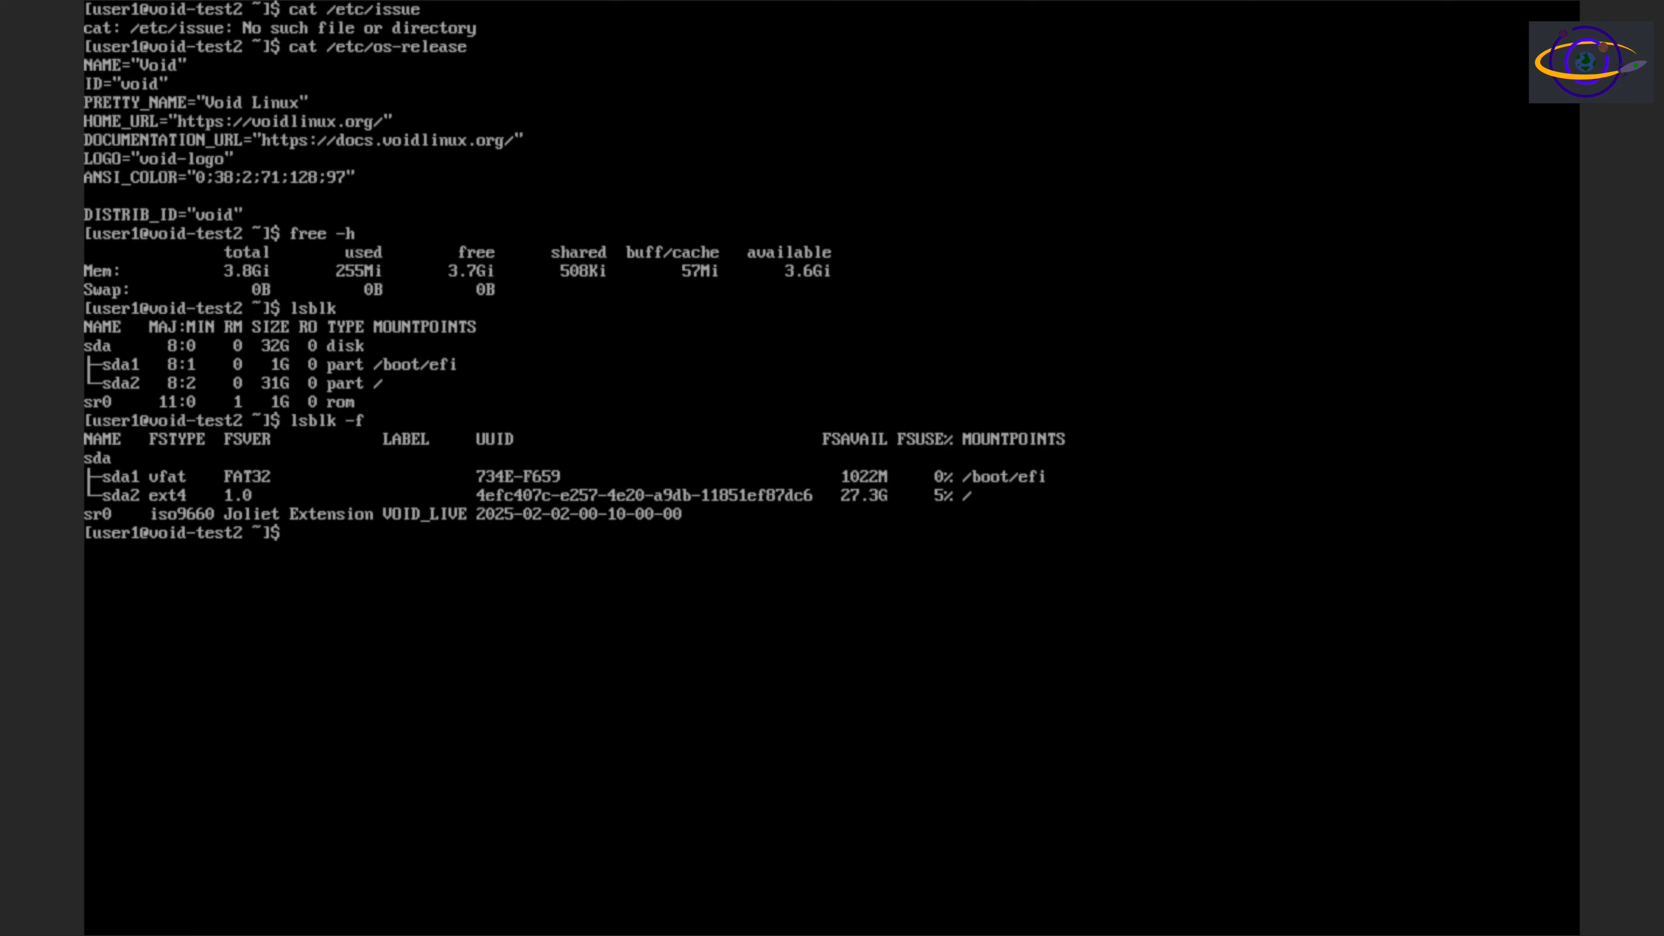
List the available CPUs in extended format with lscpu -e
{"action": "type", "text": "lscpu -e"}
{"action": "key", "text": "Return"}
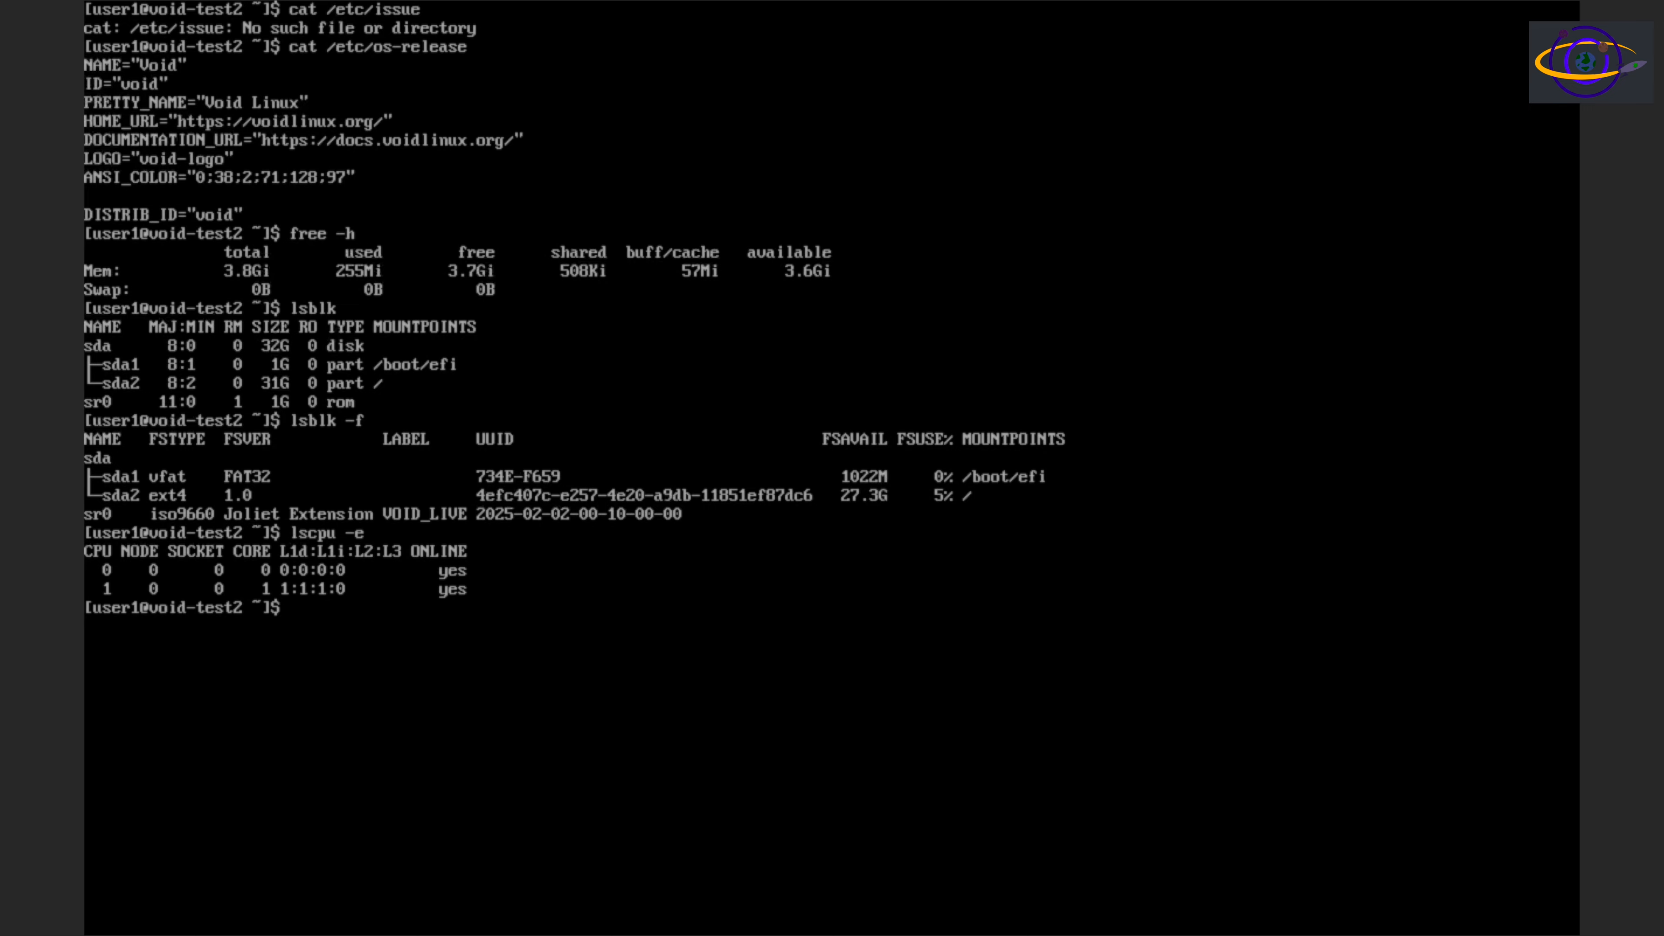
{"action": "key", "text": "Return"}
{"action": "key", "text": "Return"}
{"action": "key", "text": "Return"}
{"action": "key", "text": "Return"}
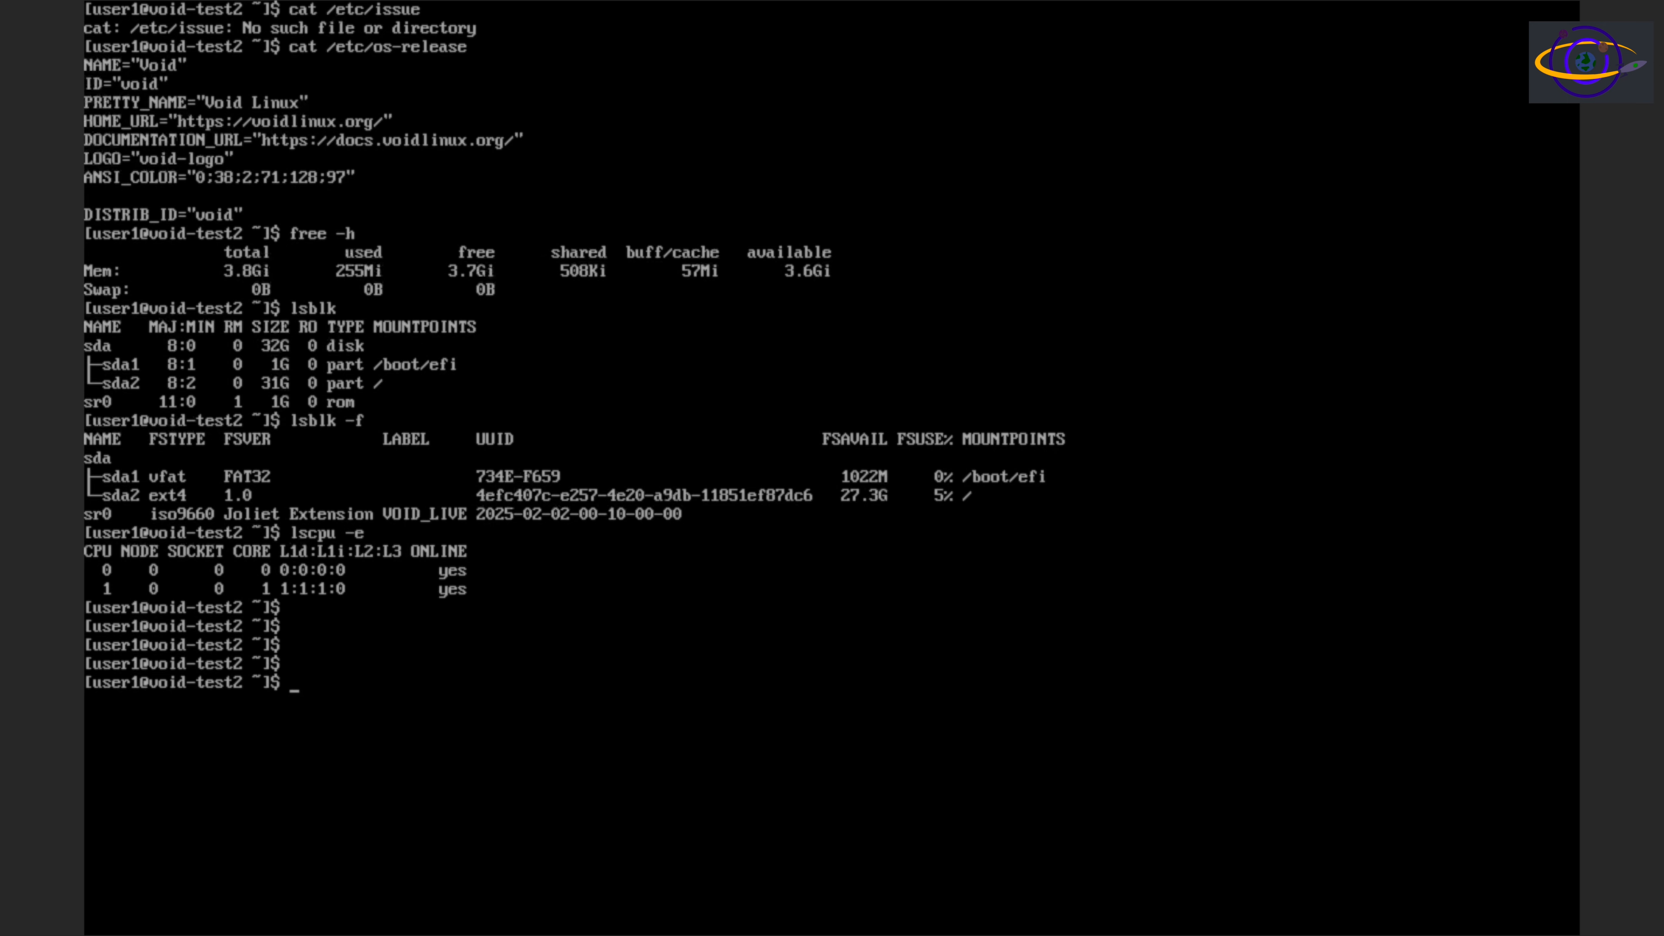